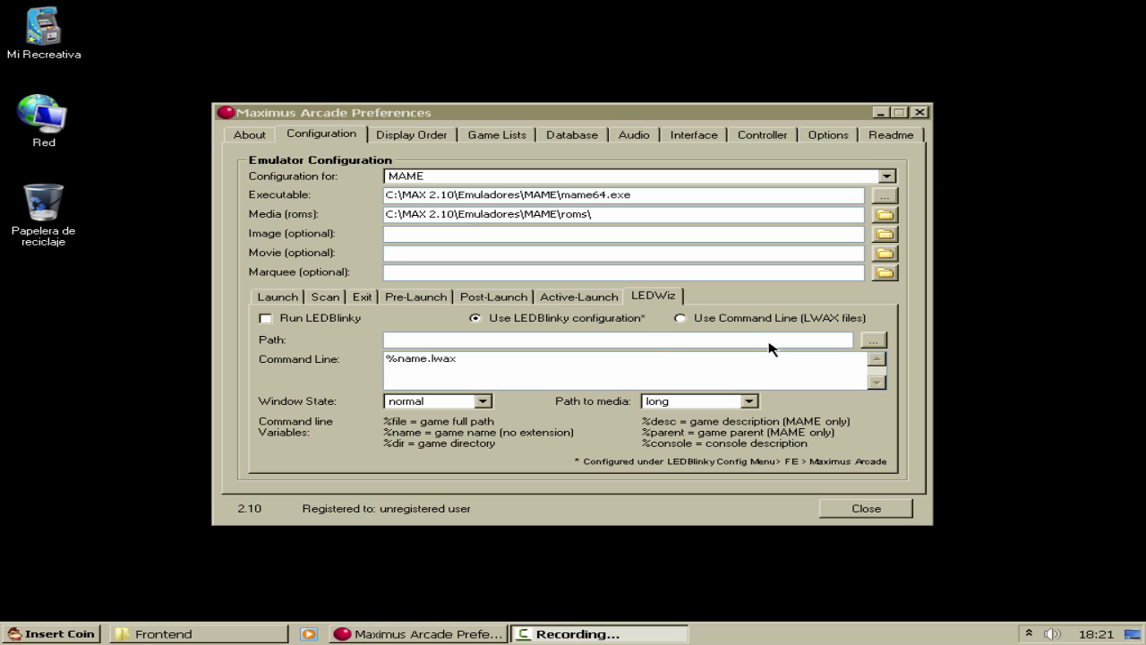
Step: Examine the list of available emulators in the emulator display order settings
click(328, 134)
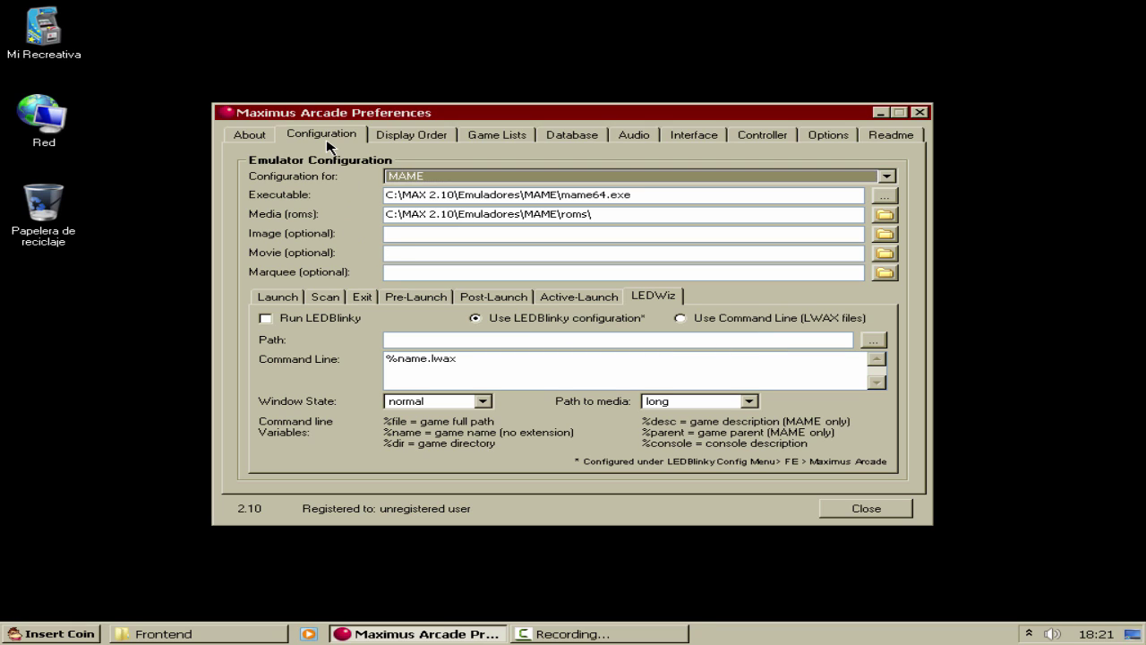
click(434, 134)
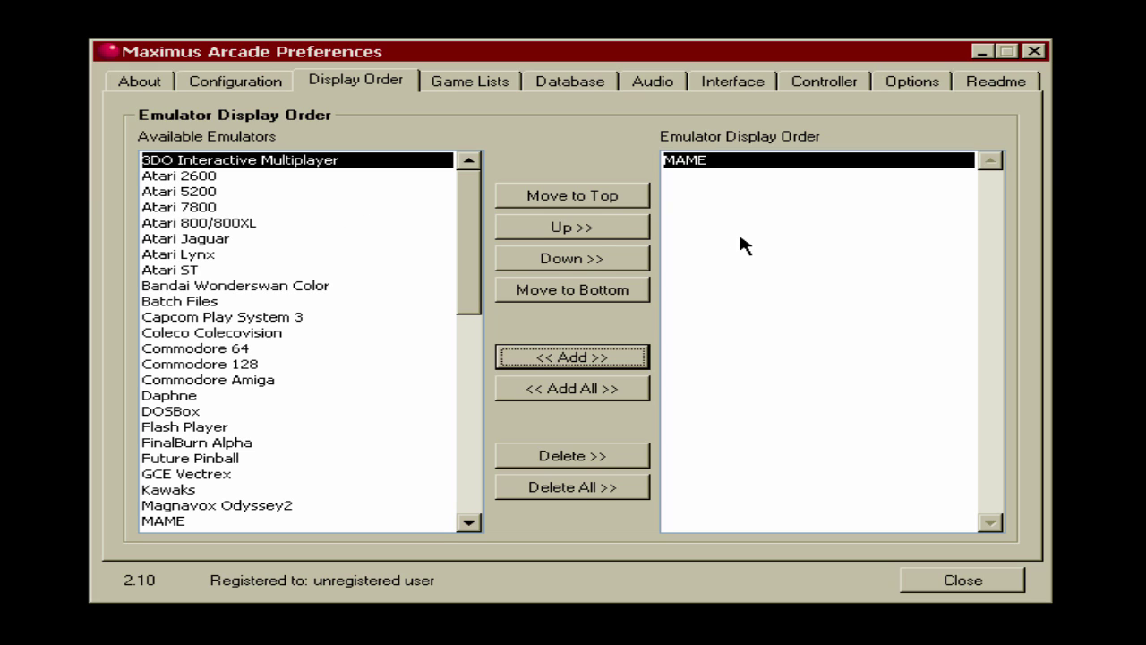
click(224, 287)
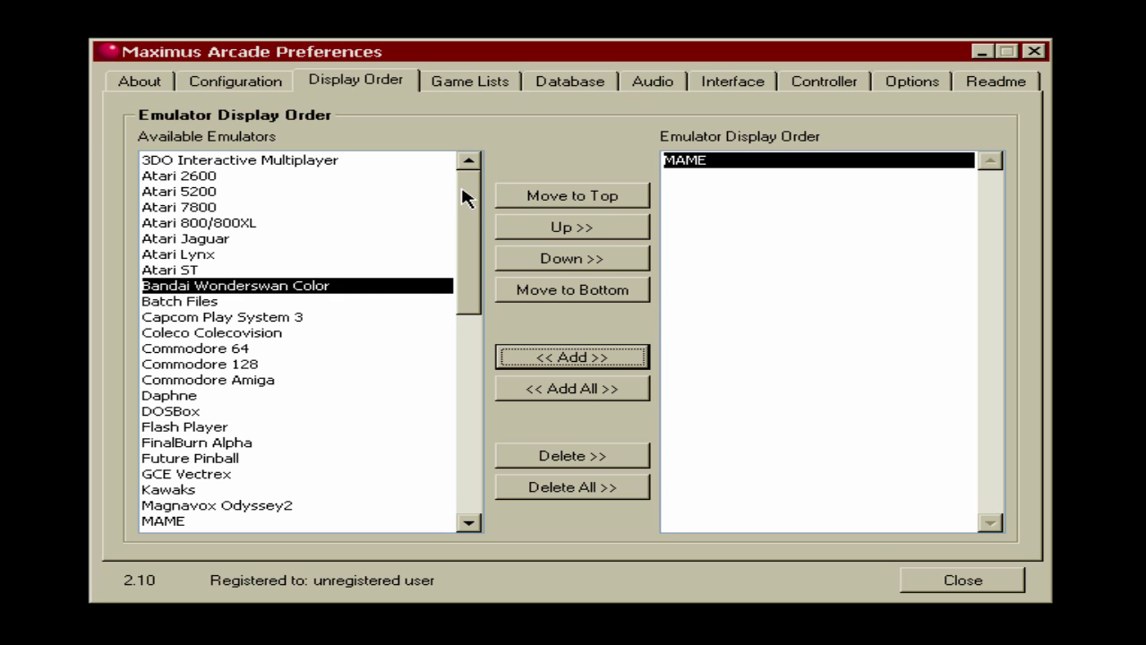
click(267, 333)
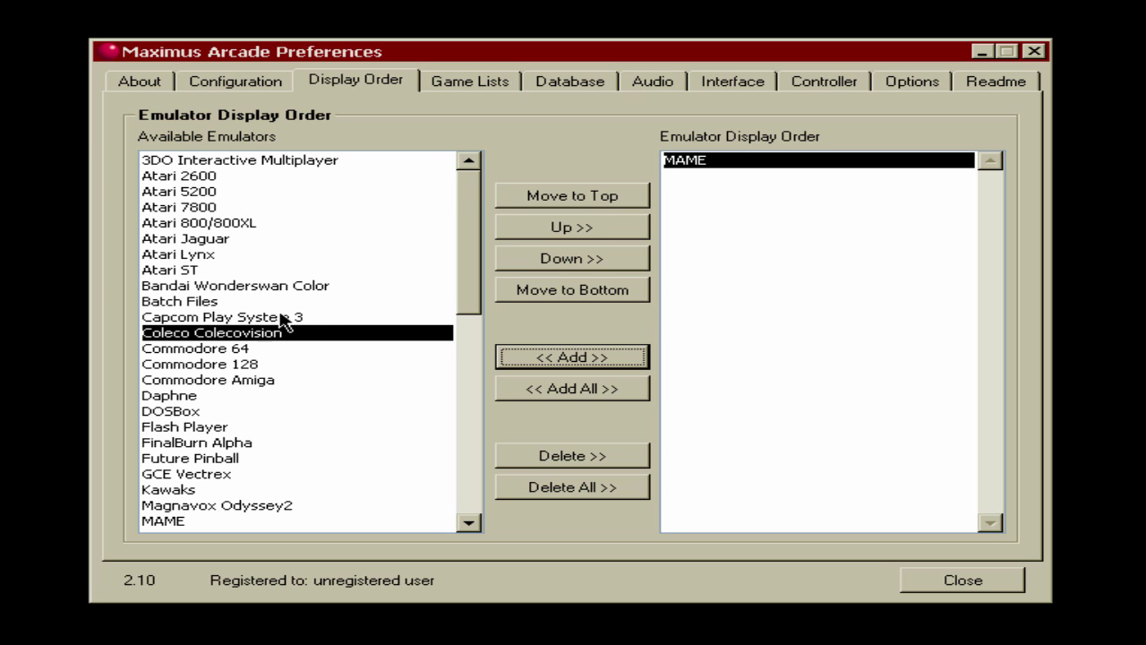
mouse_move(467, 208)
mouse_down()
mouse_move(475, 317)
mouse_move(456, 427)
mouse_move(483, 302)
mouse_move(475, 190)
mouse_up()
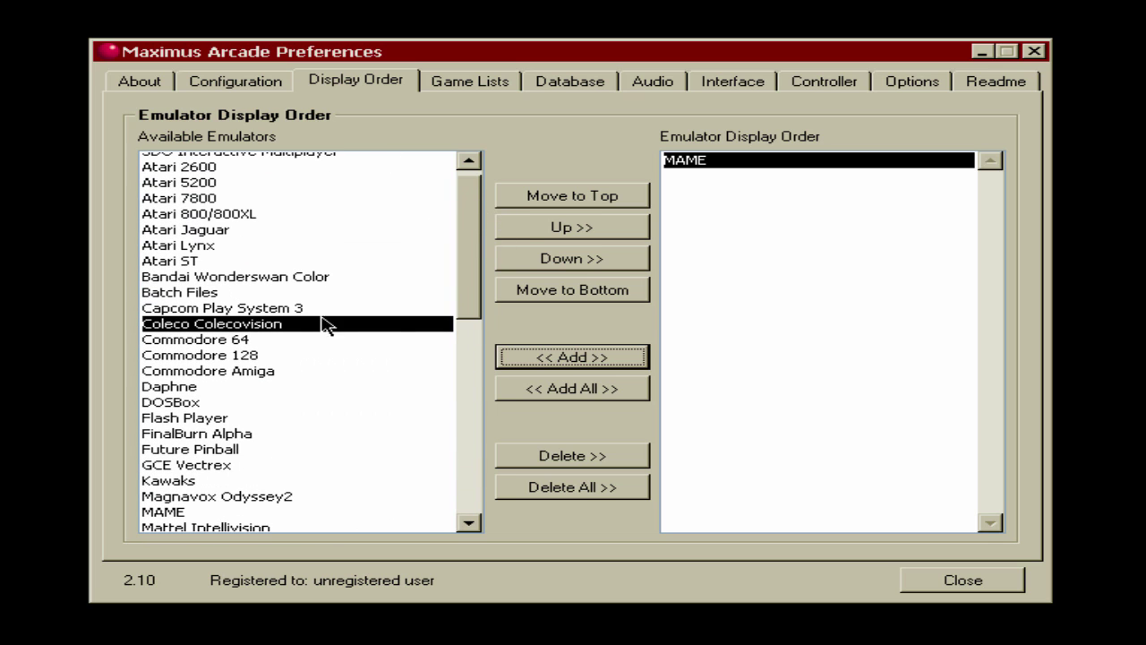
click(247, 373)
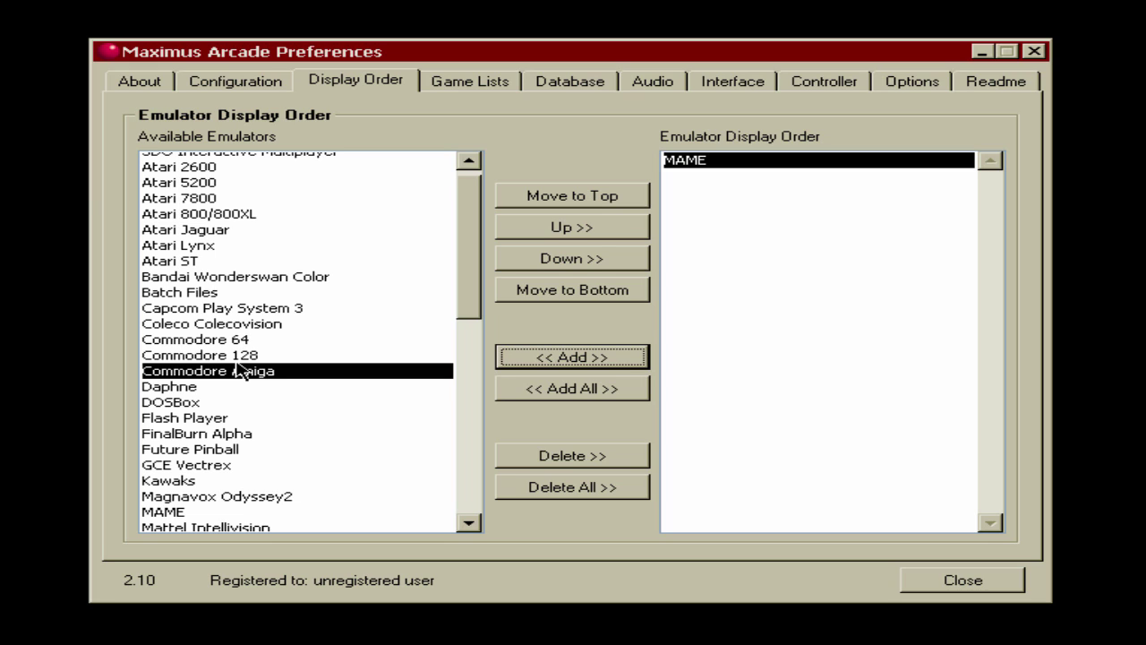
click(247, 277)
scroll(268, 293, up, 1)
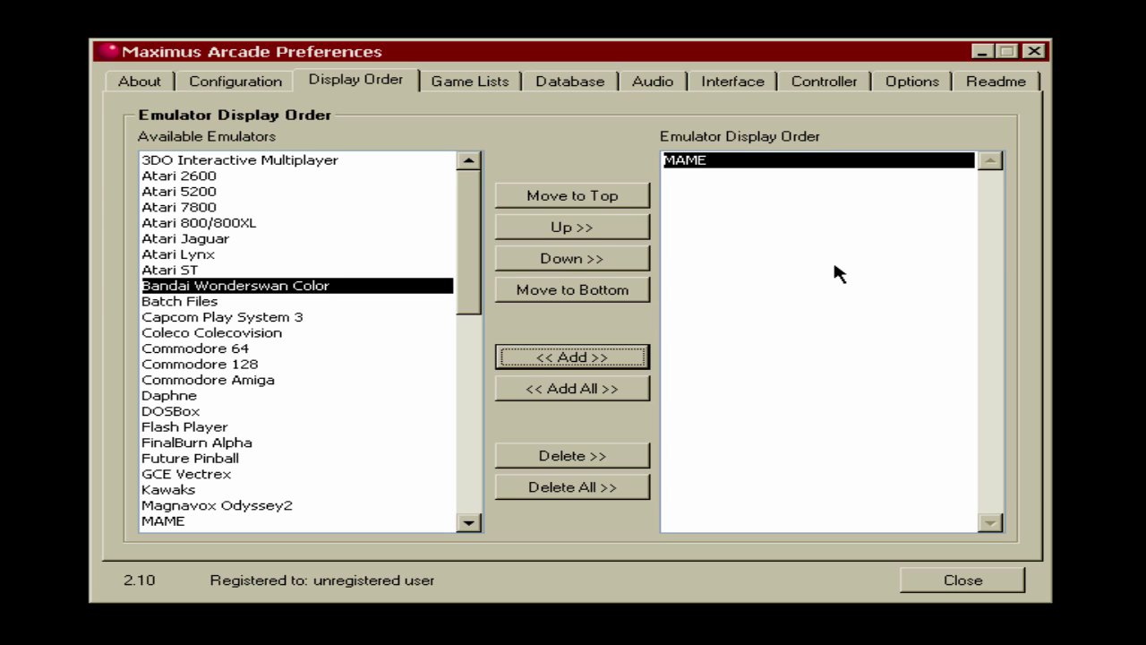
Step: Check which emulators can be chosen in the emulator configuration, leaving MAME selected
click(233, 83)
click(990, 136)
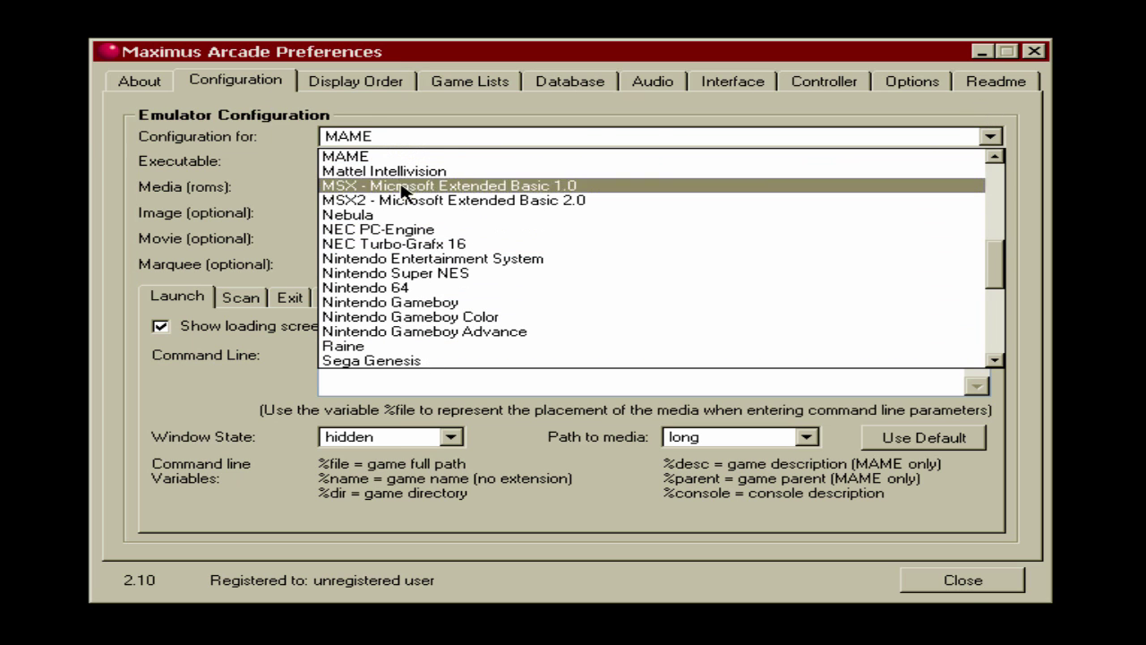
click(506, 114)
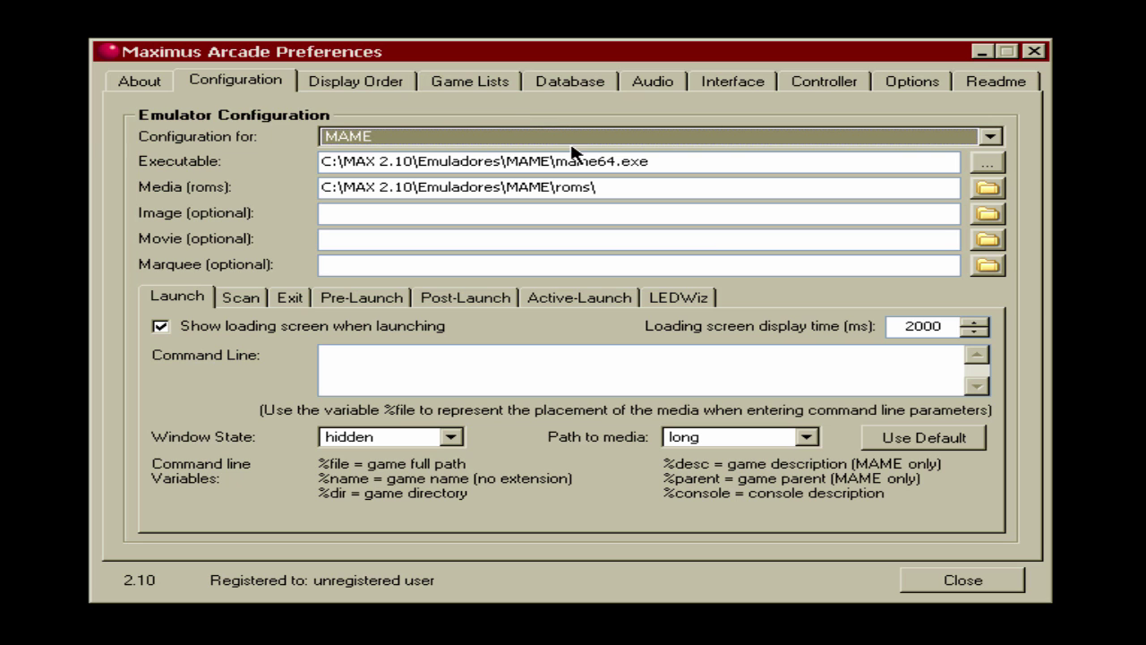
click(354, 82)
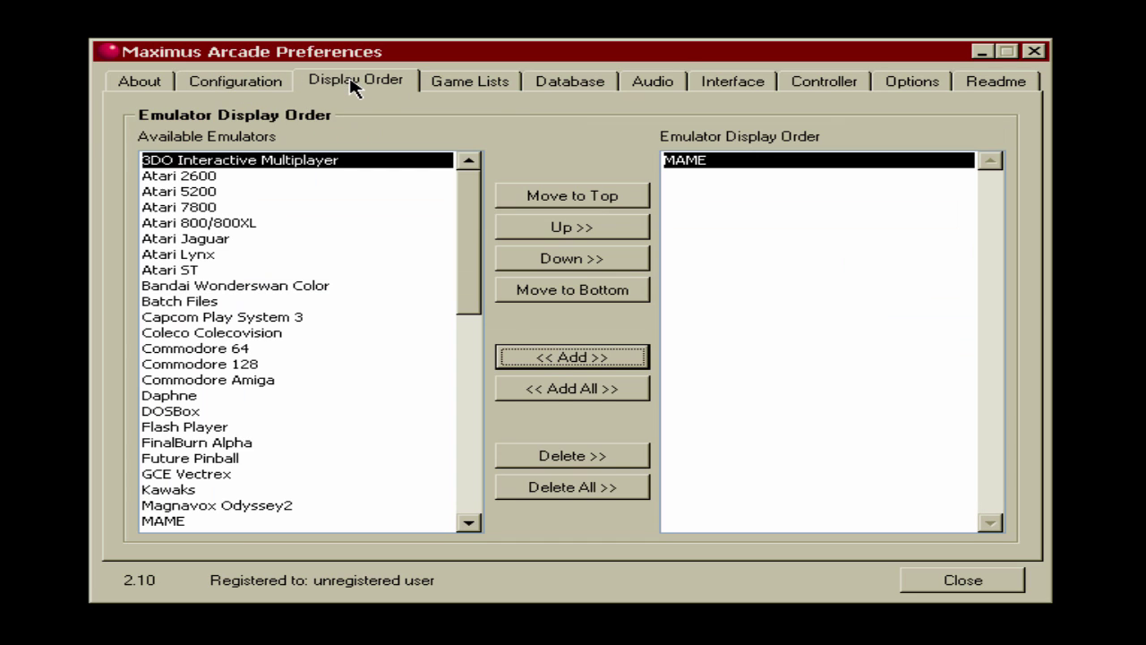
click(269, 83)
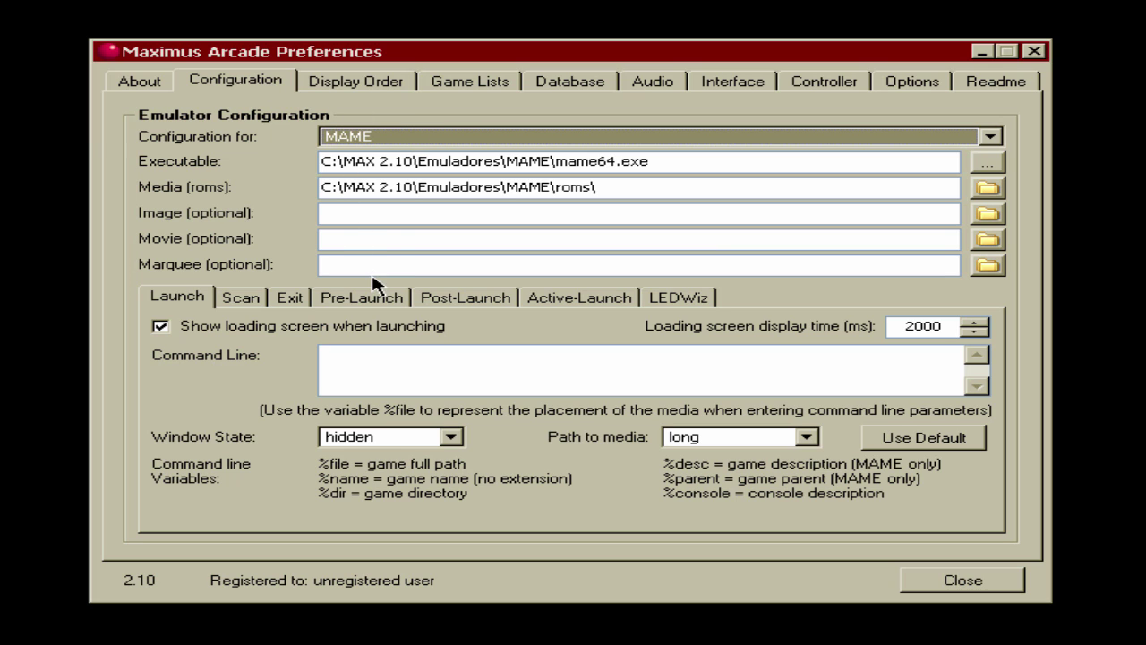
Step: Add Nebula from the available emulators to the emulator display order
click(362, 85)
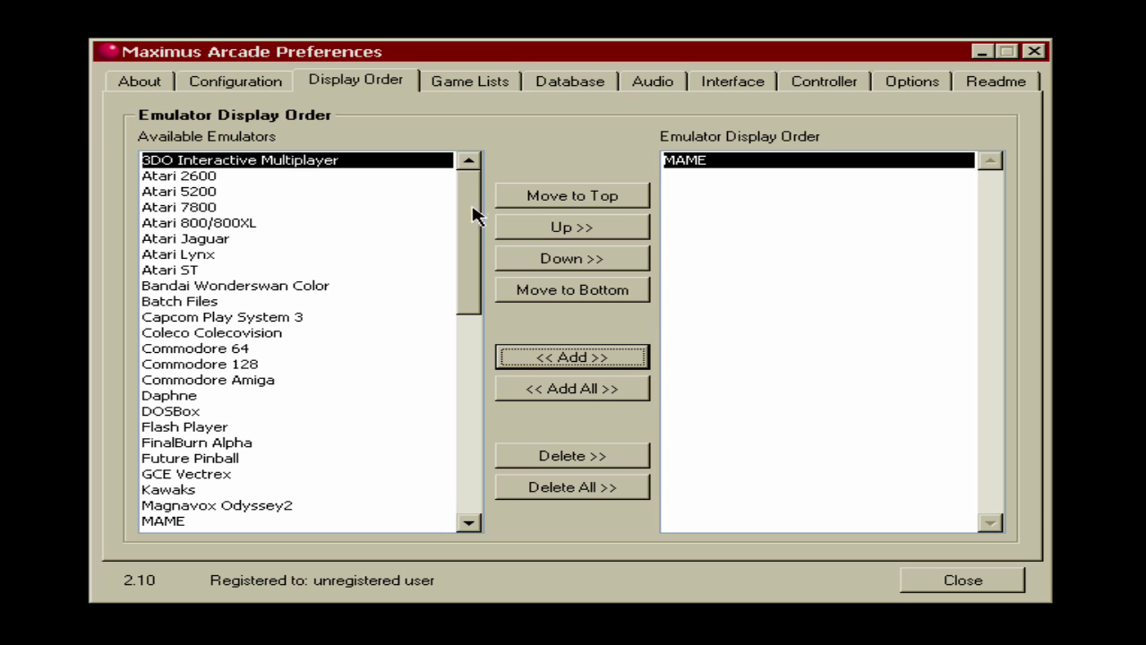
drag(473, 212, 477, 310)
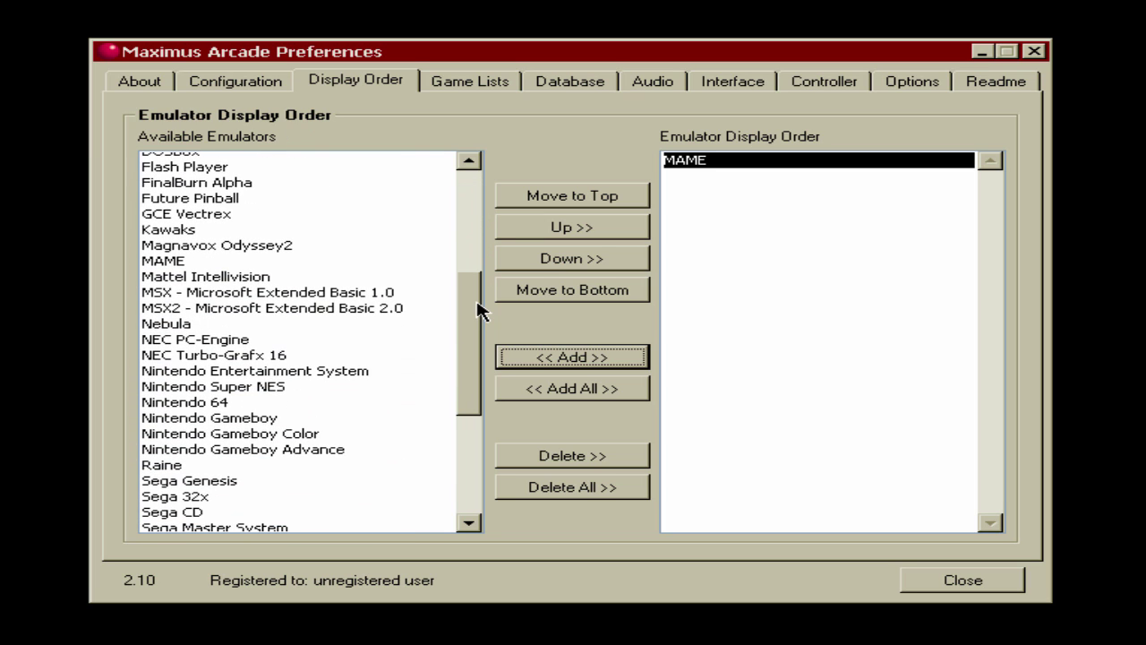
click(183, 325)
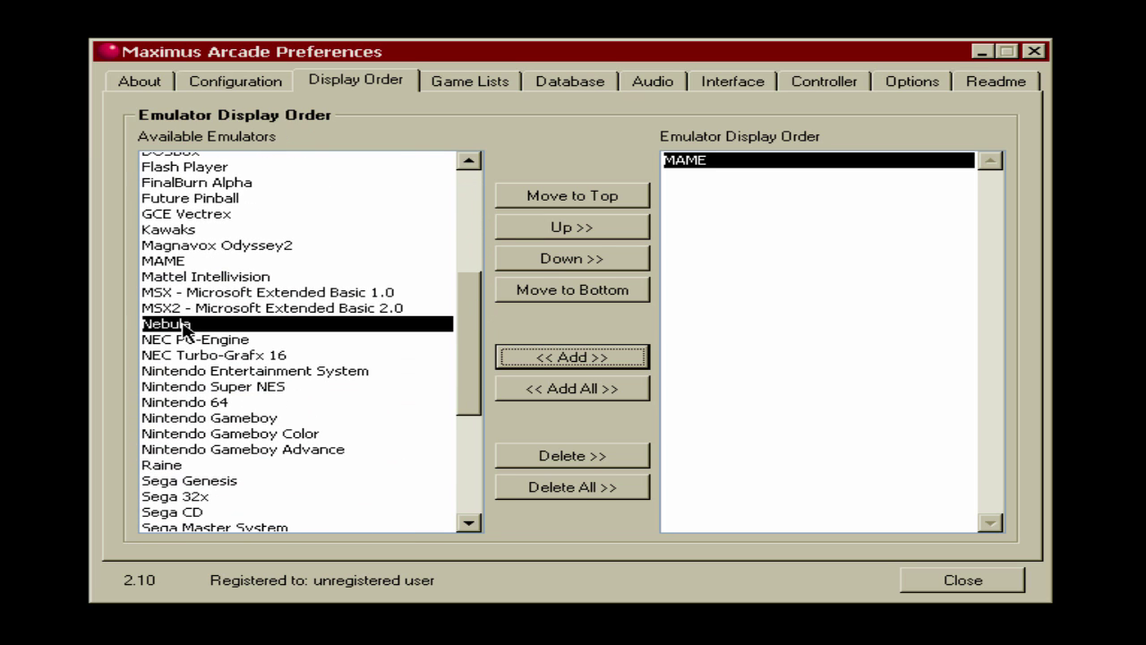
click(584, 365)
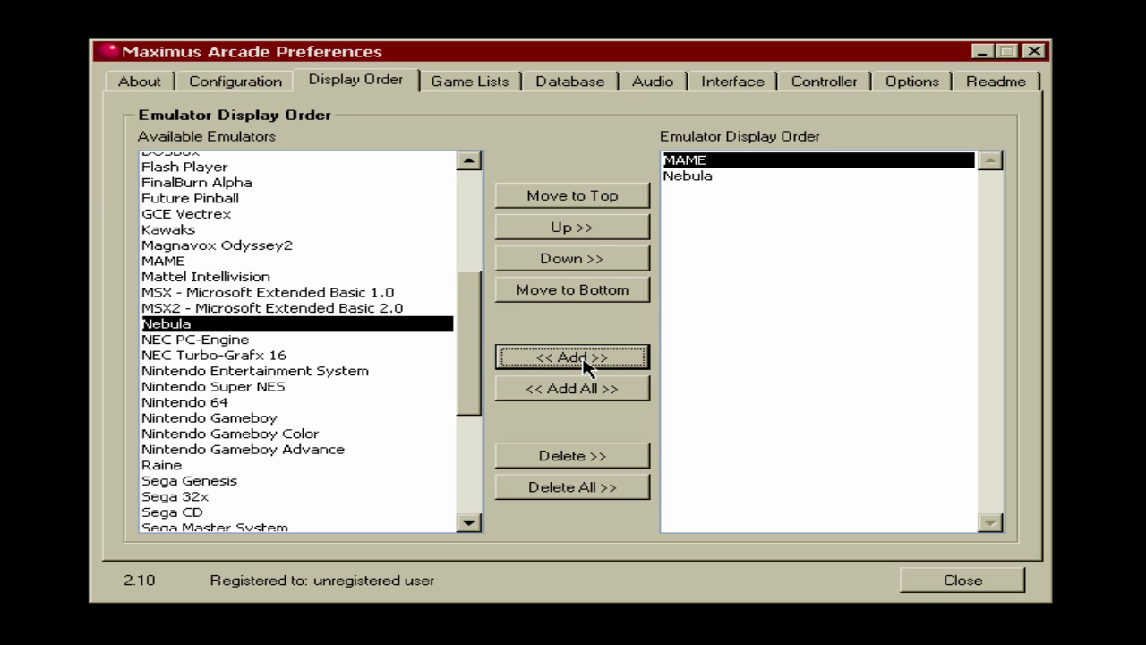
Step: Delete Nebula from the emulator display order
click(707, 179)
click(702, 165)
click(704, 177)
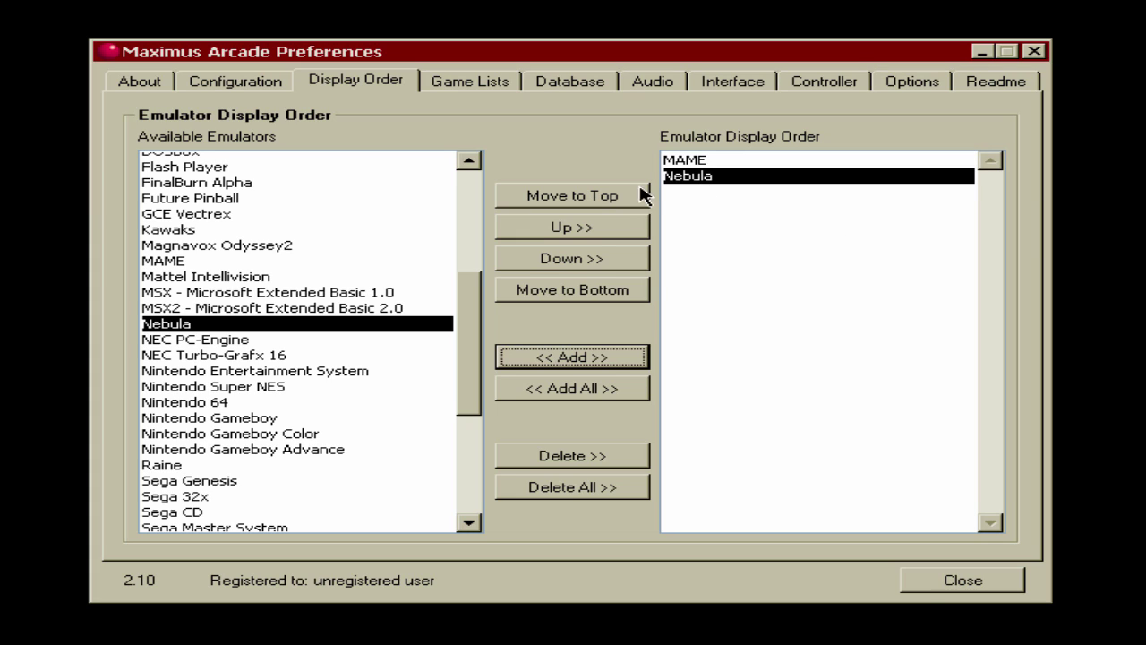
click(573, 457)
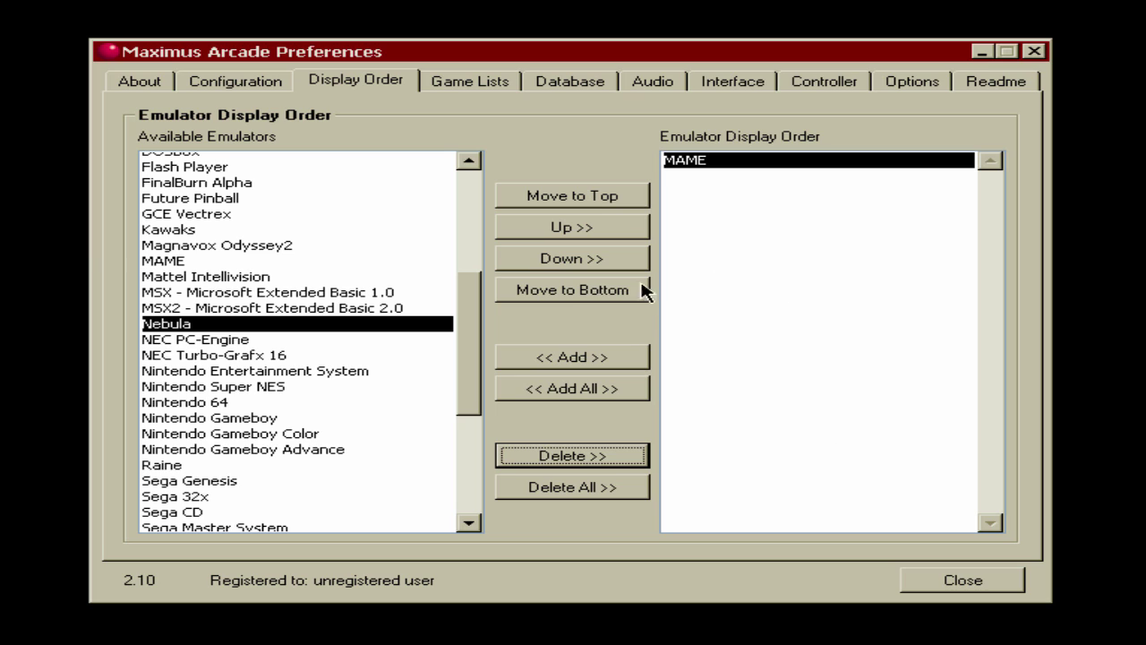
Step: Add all available emulators to the display order at once, and delete all entries from it
click(586, 394)
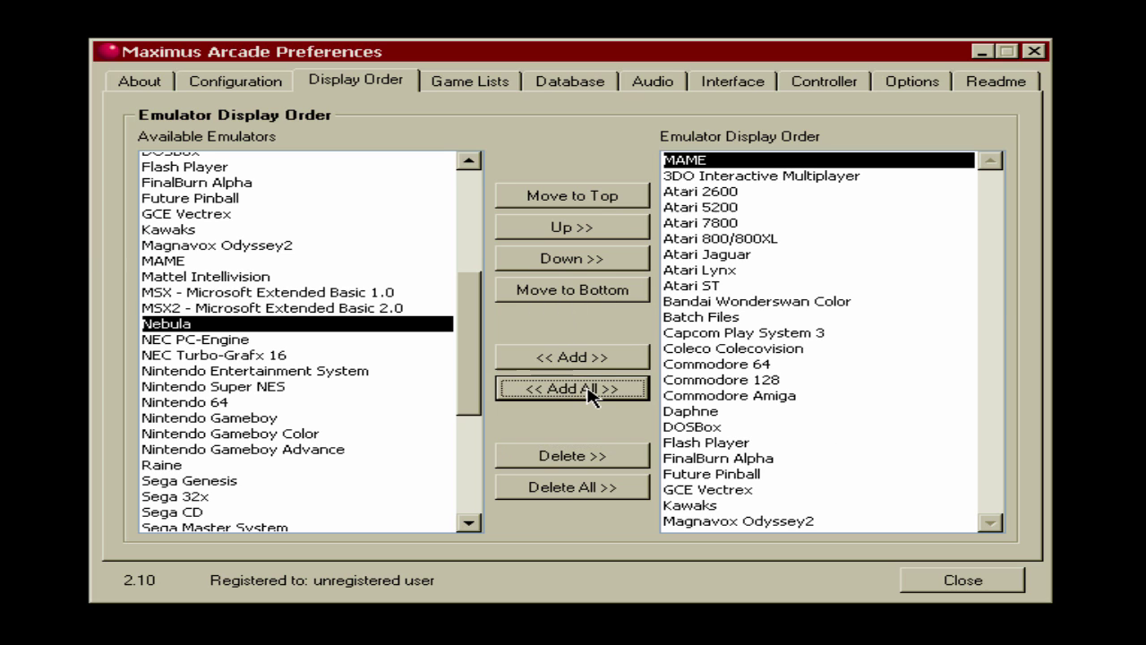
click(580, 496)
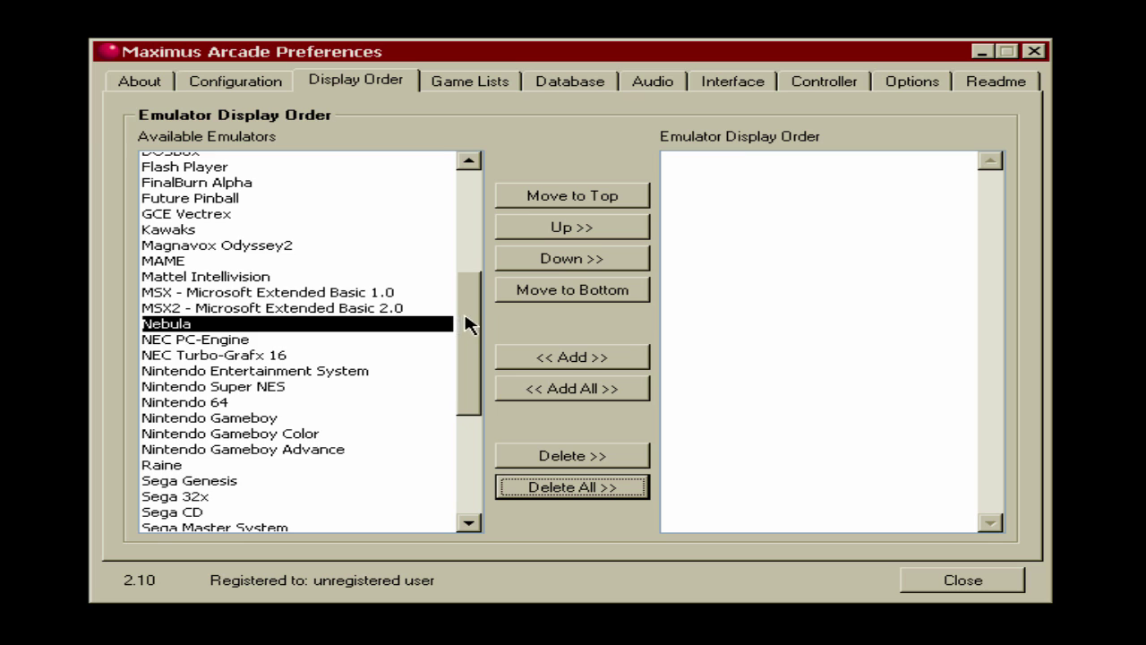
Step: Add MAME from the available emulators to the empty display order
drag(465, 324, 484, 303)
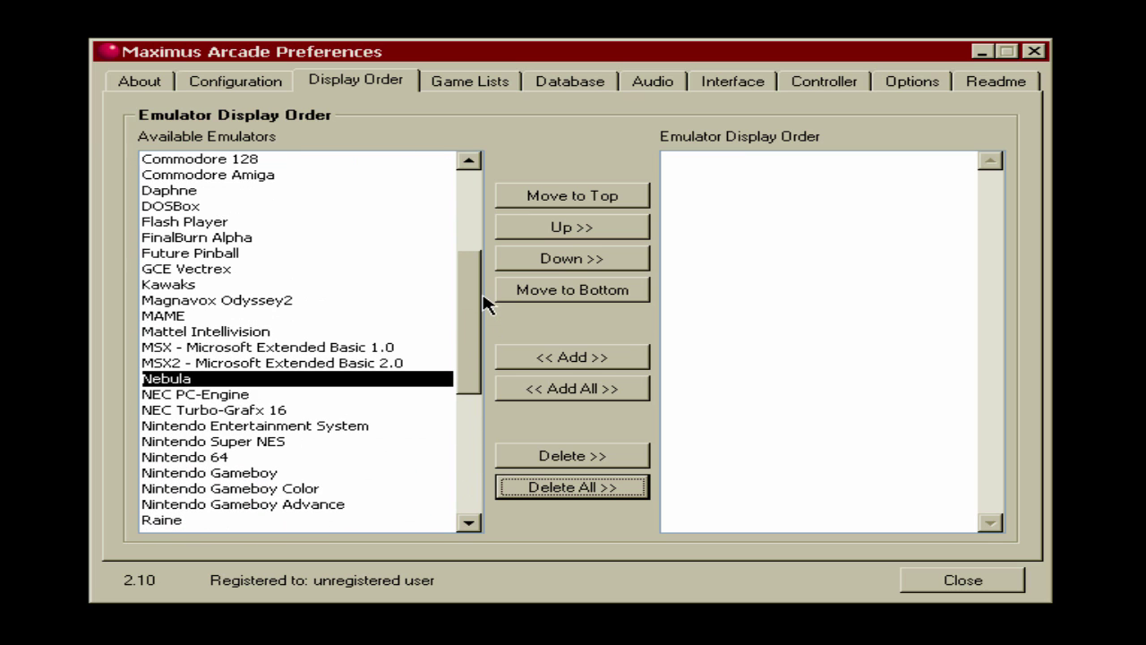
click(154, 315)
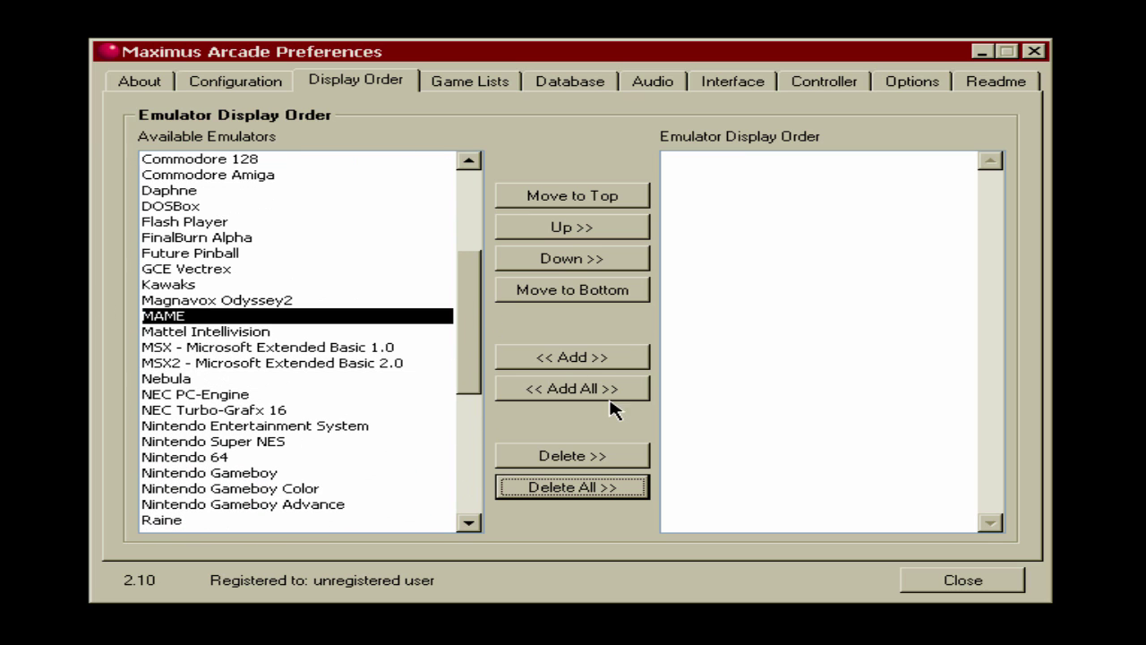
click(596, 357)
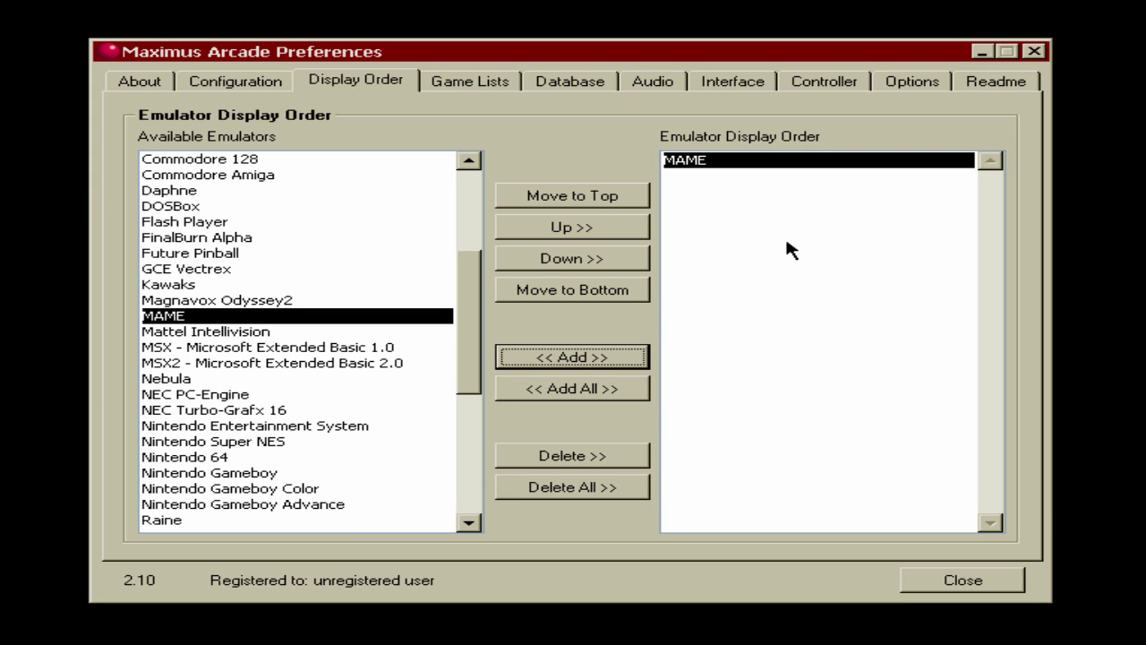
Step: Add NEC PC-Engine, DOSBox, Nintendo 64 and Raine to the emulator display order
click(217, 394)
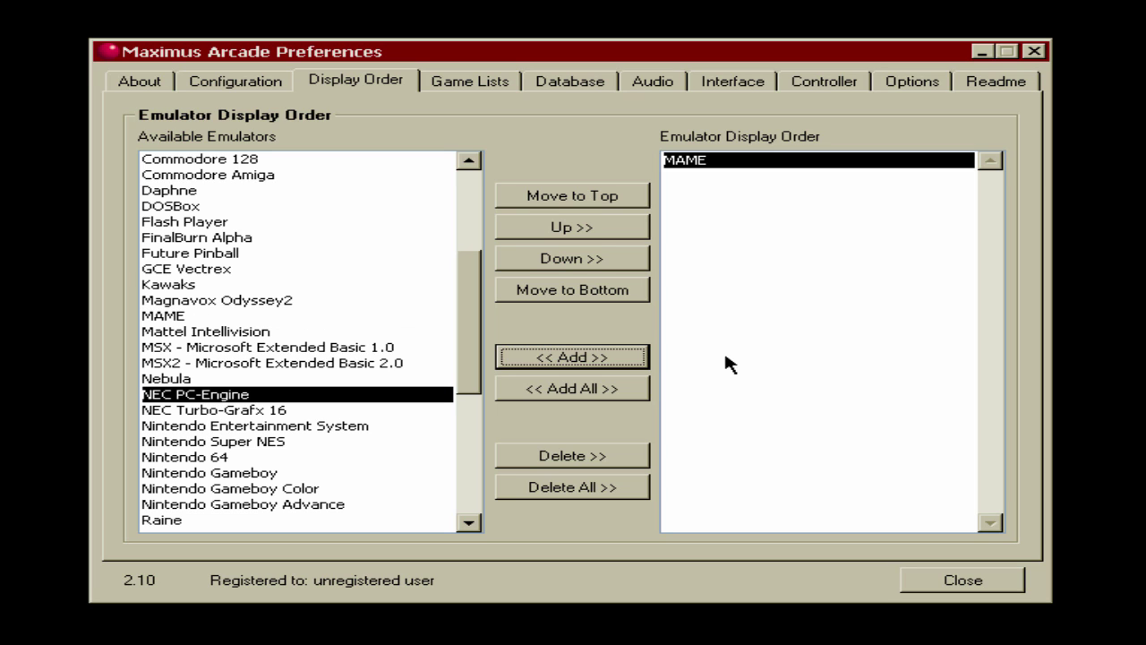
click(590, 359)
click(170, 208)
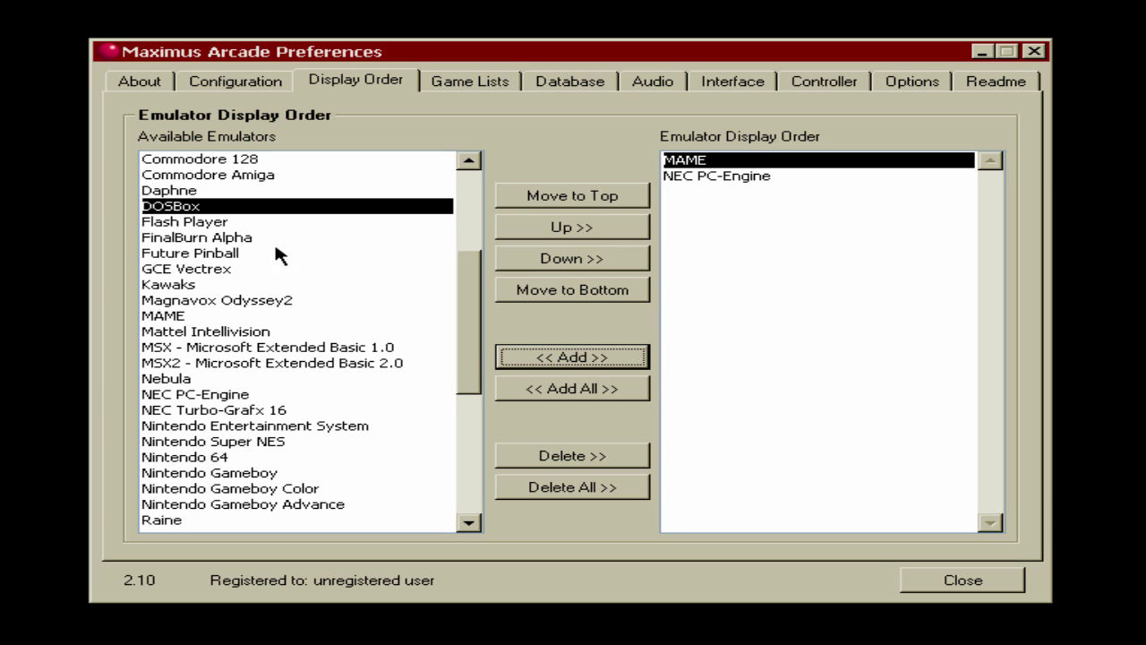
click(578, 362)
scroll(470, 304, down, 3)
click(258, 338)
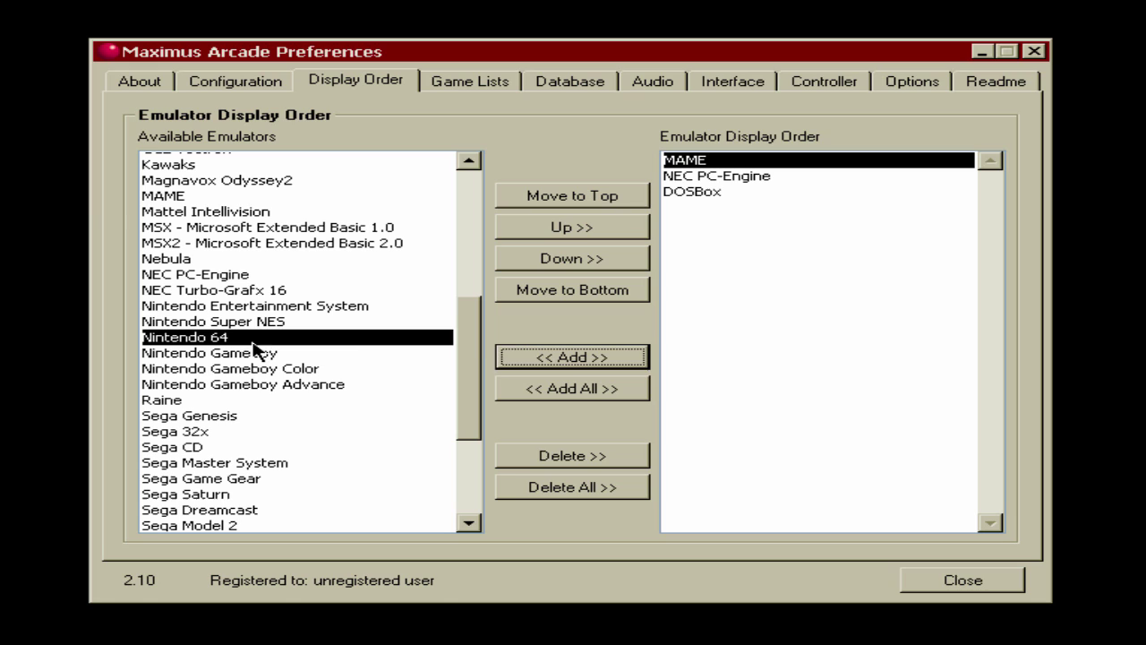
click(536, 360)
click(213, 402)
click(598, 368)
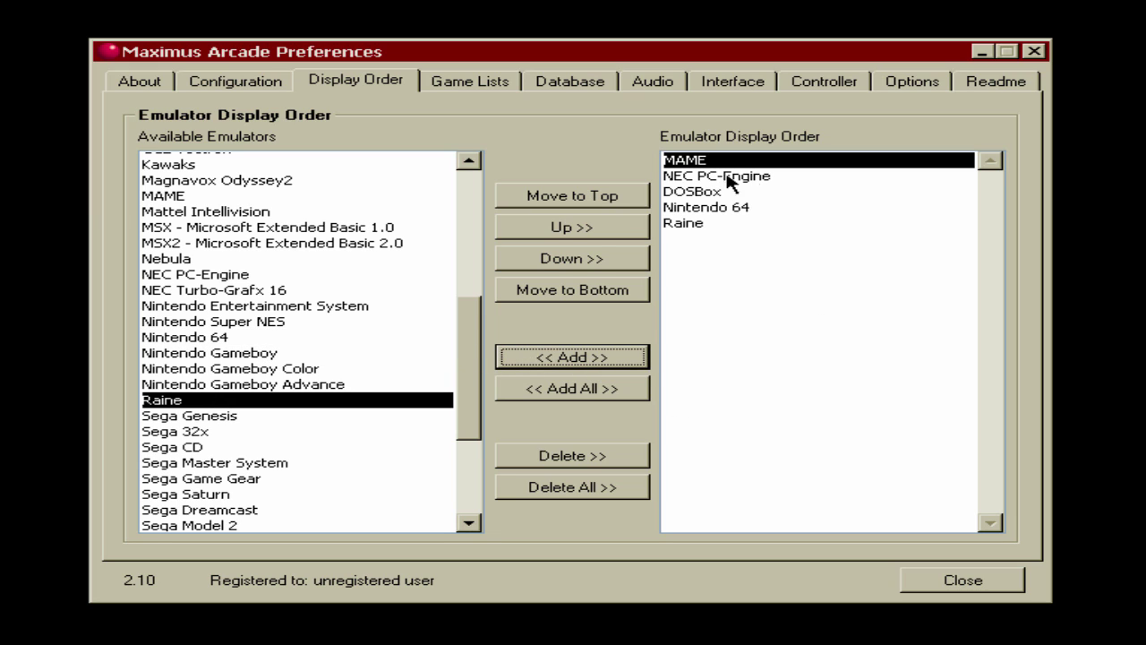
Step: Send MAME to the end of the emulator display order and return it to first place
click(700, 177)
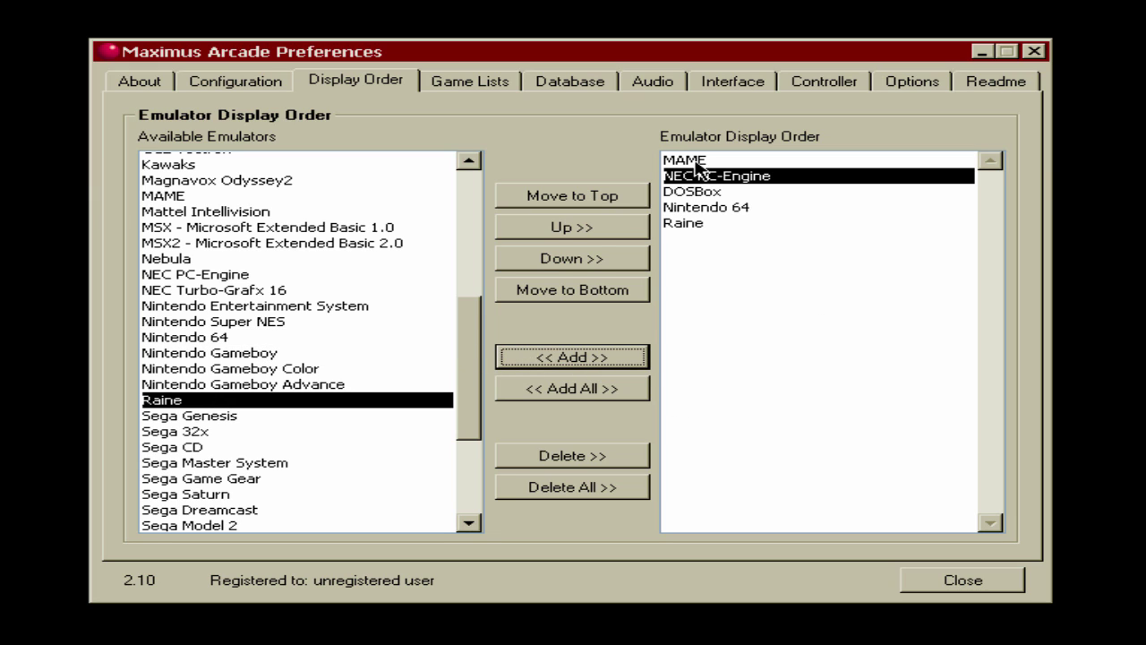
click(697, 163)
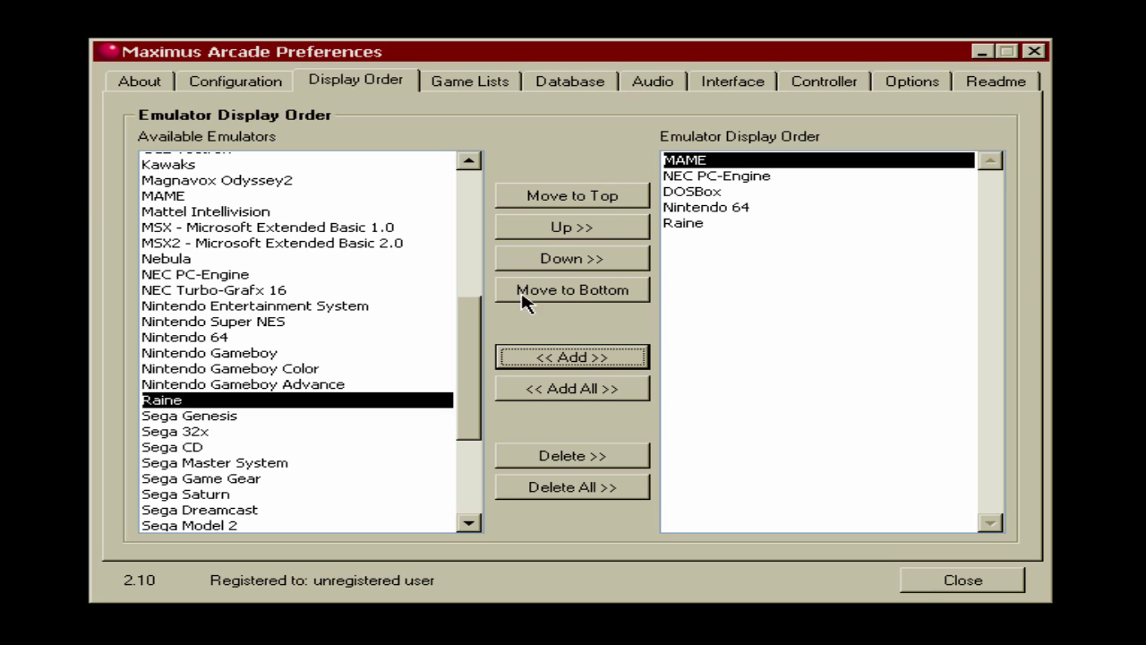
click(601, 292)
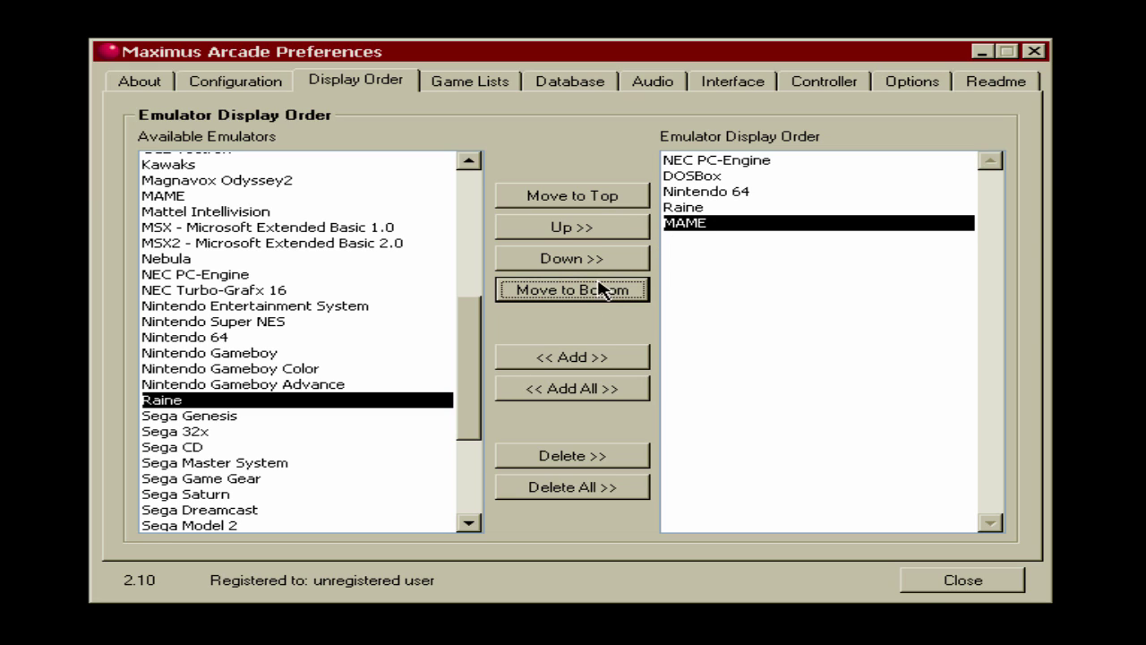
click(583, 197)
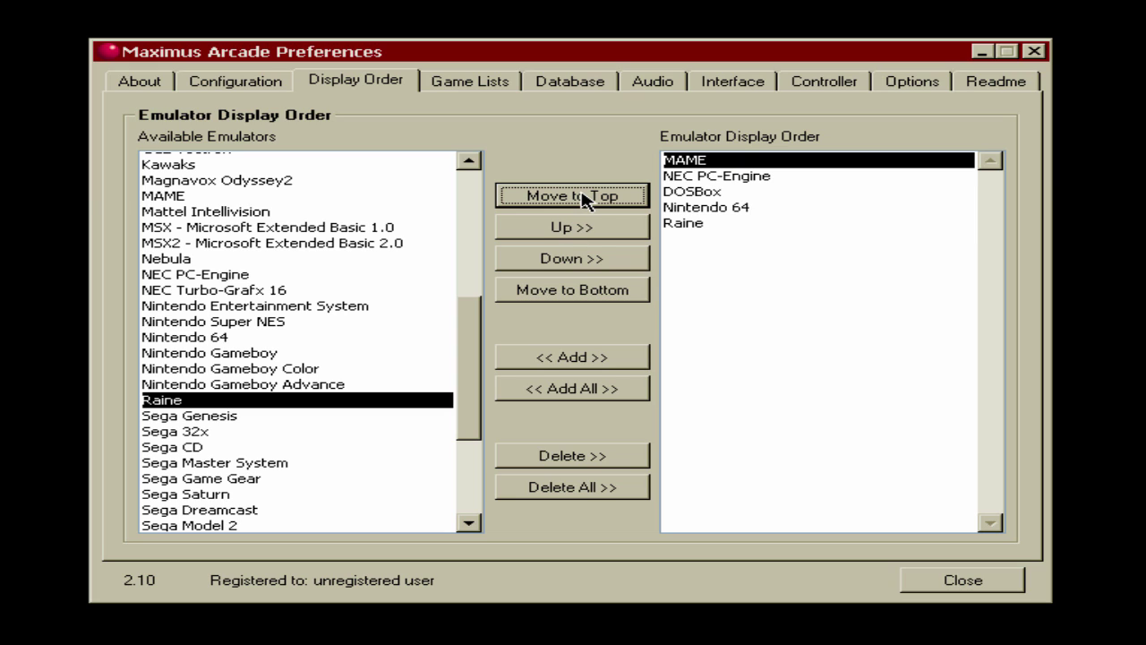
Step: Shift MAME two places down the display order and two places back up
click(595, 259)
click(594, 259)
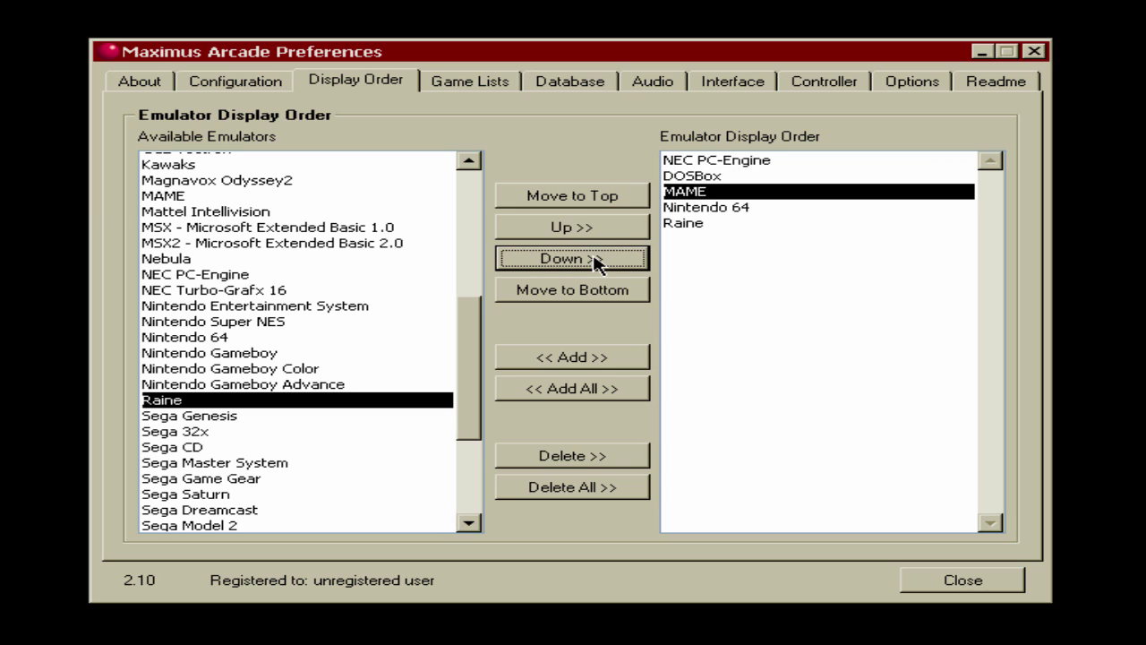
click(596, 235)
click(597, 235)
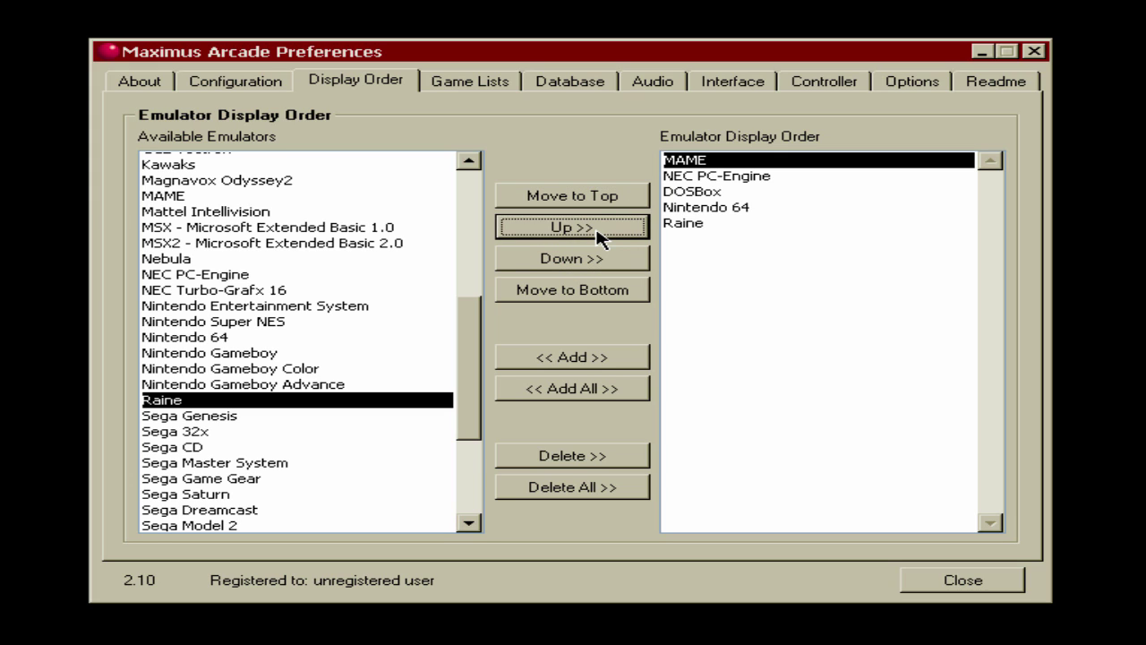
Step: Delete NEC PC-Engine, Raine, Nintendo 64 and DOSBox from the display order, keeping only MAME
click(699, 176)
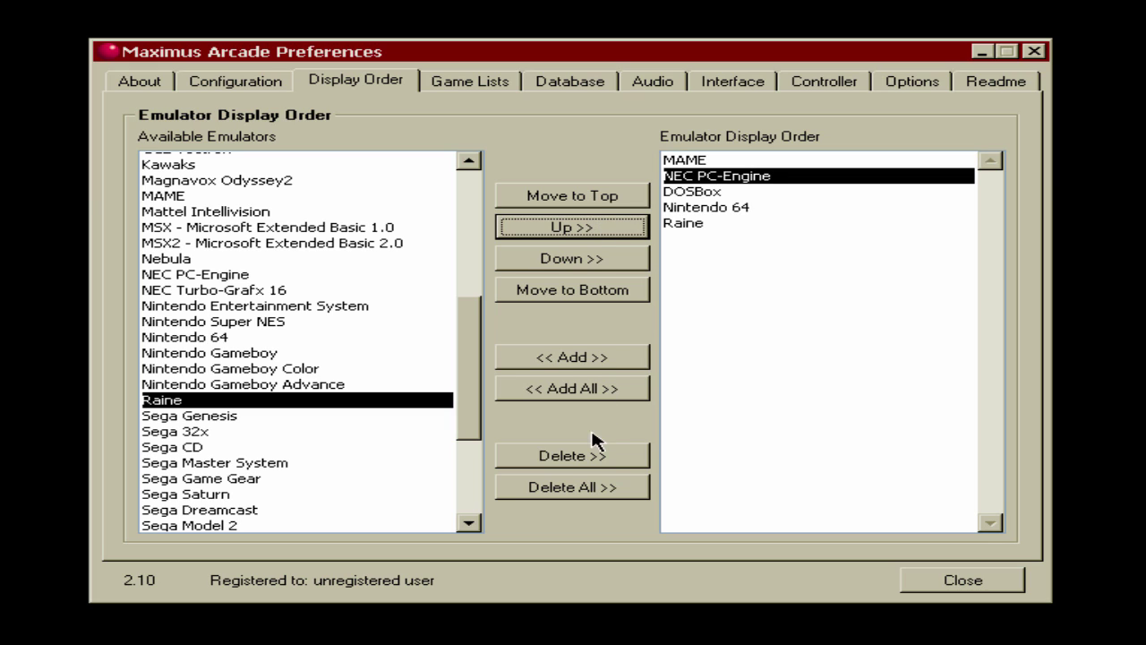
click(591, 458)
click(686, 207)
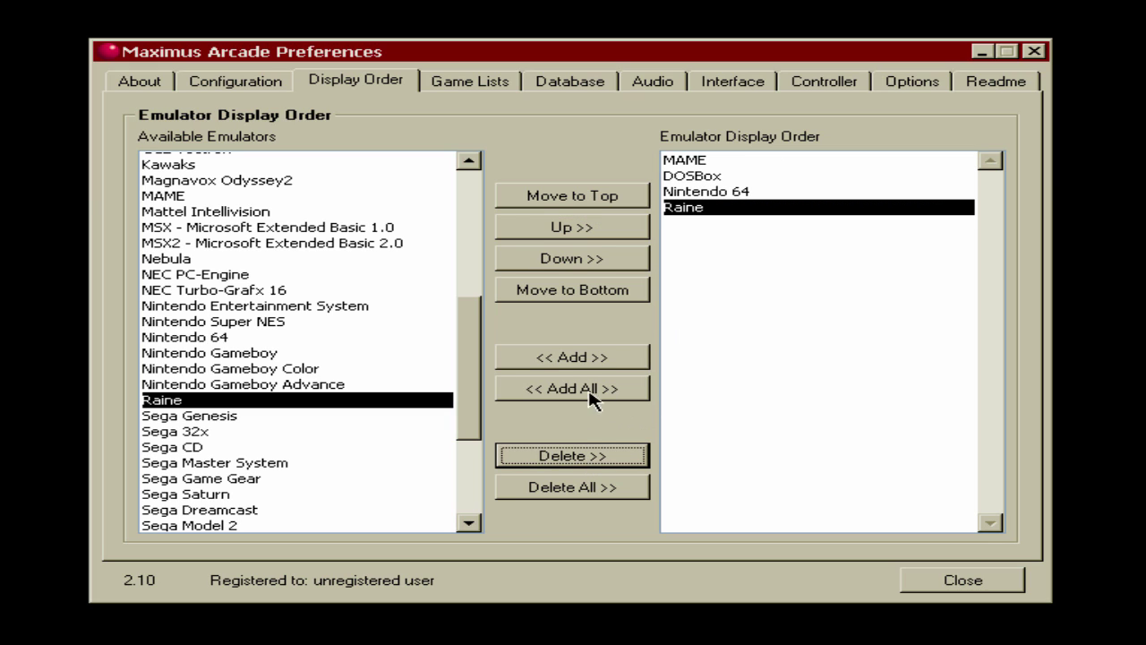
click(581, 455)
click(581, 455)
click(581, 456)
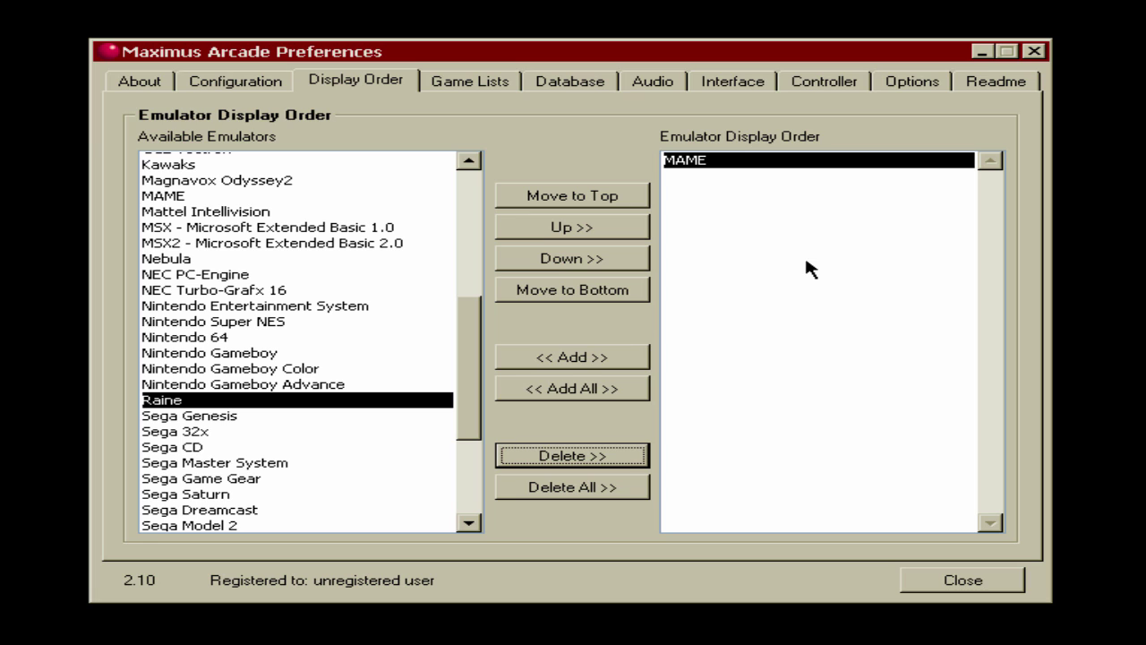
Step: Look back through the available emulators up to 3DO Interactive Multiplayer
key(Up)
key(Up)
key(Up)
key(Up)
key(Up)
key(Up)
key(Up)
key(Up)
key(Up)
key(Up)
key(Up)
key(Up)
key(Up)
key(Up)
key(Up)
key(Up)
key(Up)
key(Up)
key(Up)
key(Up)
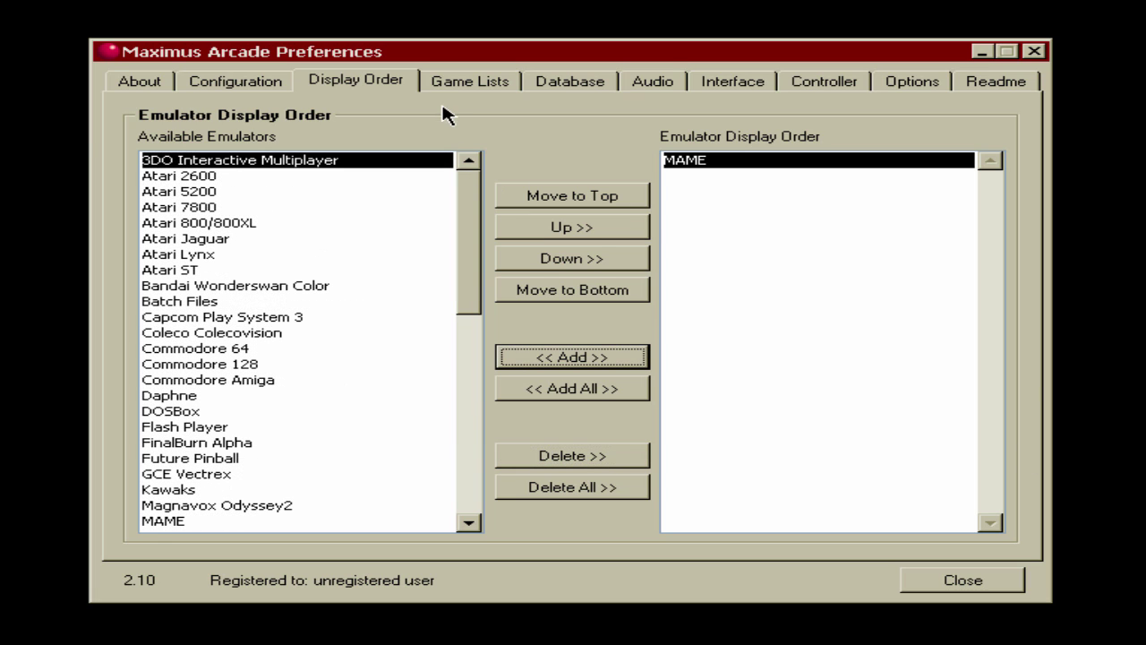
Step: Check which emulators can be chosen for configuration in the game lists settings, leaving MAME selected
click(463, 83)
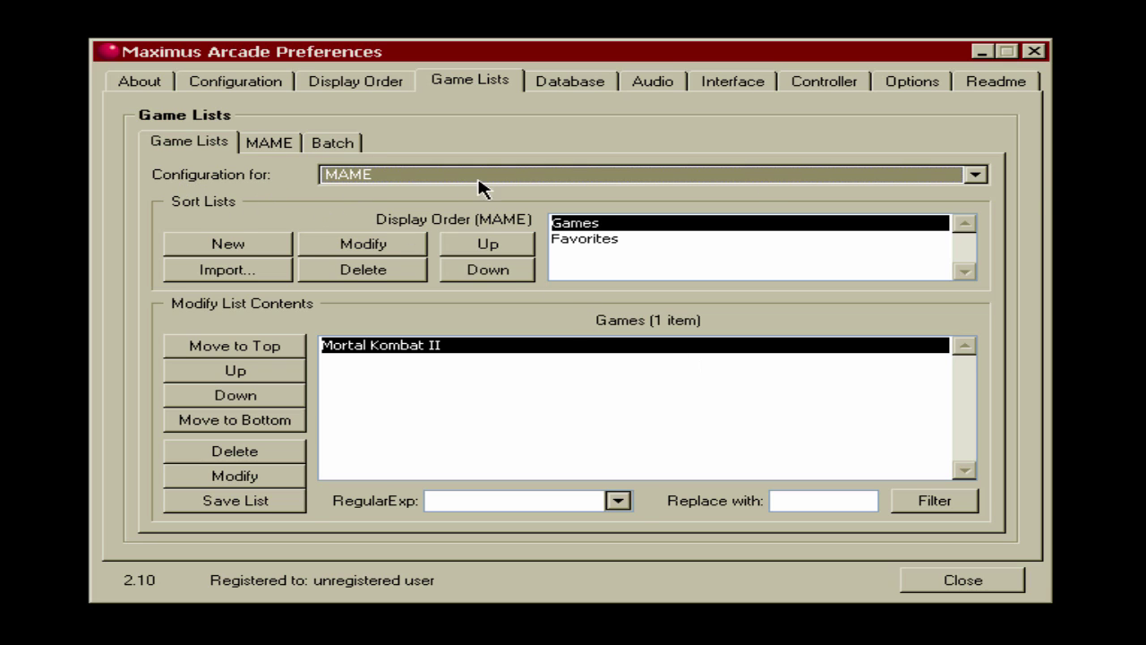
click(975, 174)
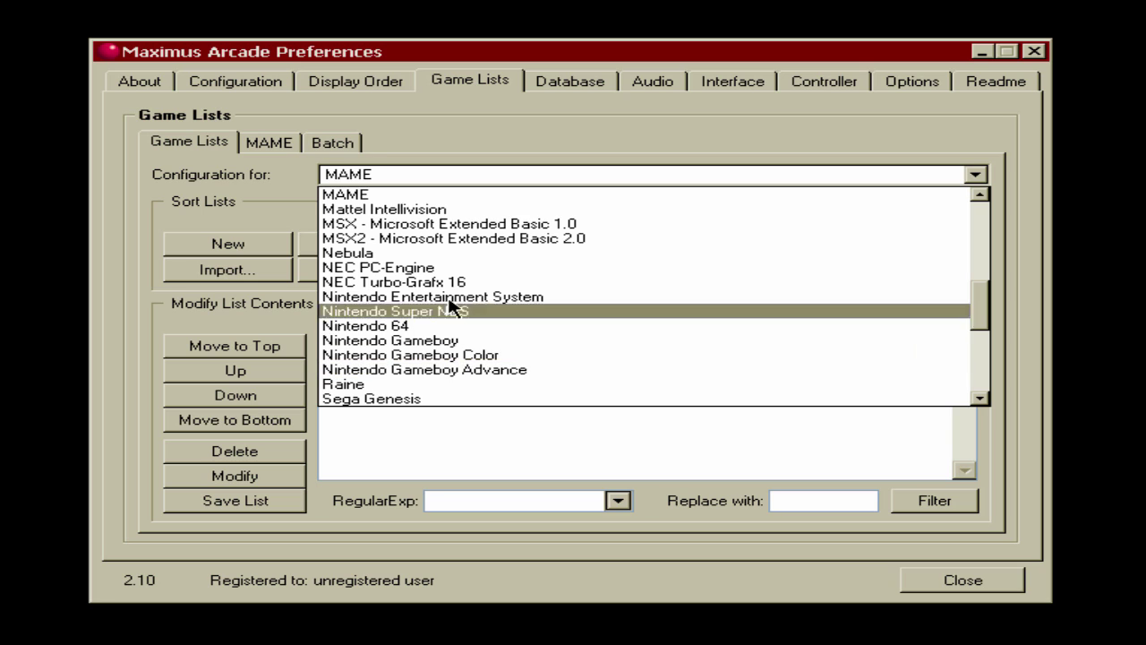
click(499, 128)
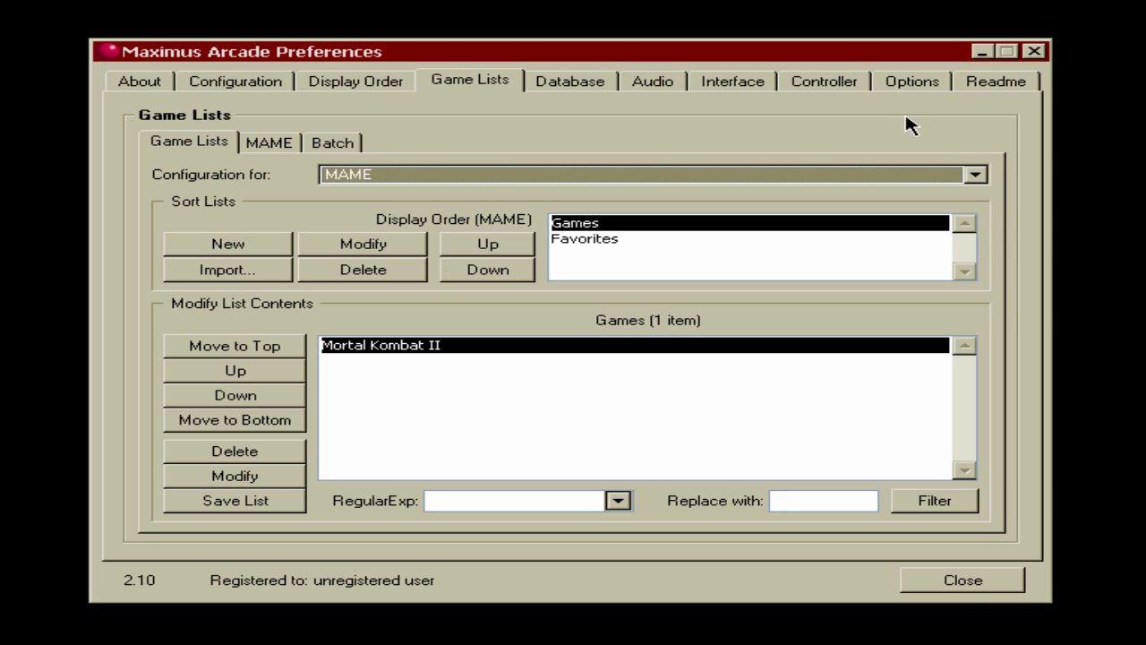
Step: Turn off the miscellaneous option "Disable right-mouse click for popmenu" and close the preferences
click(913, 82)
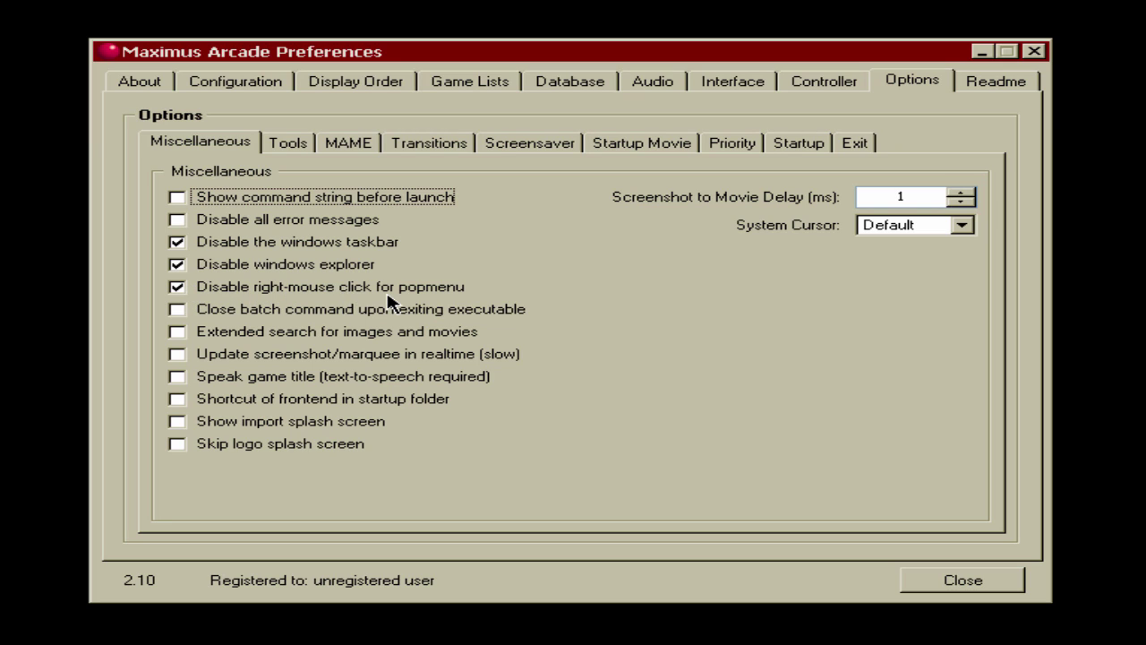
click(177, 288)
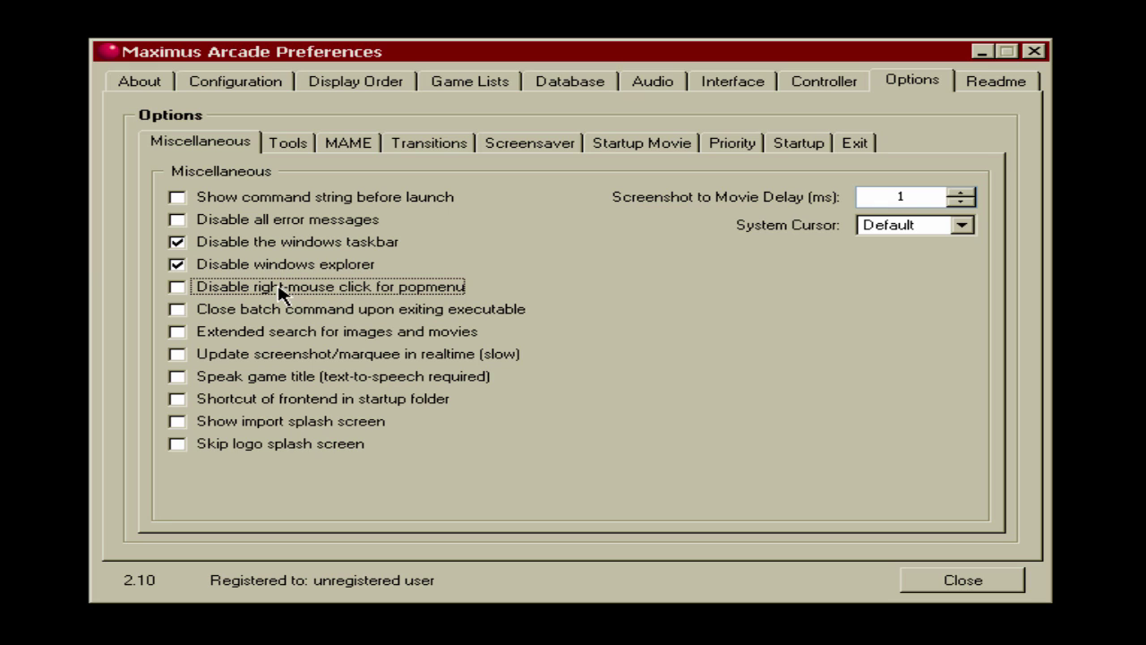
click(976, 588)
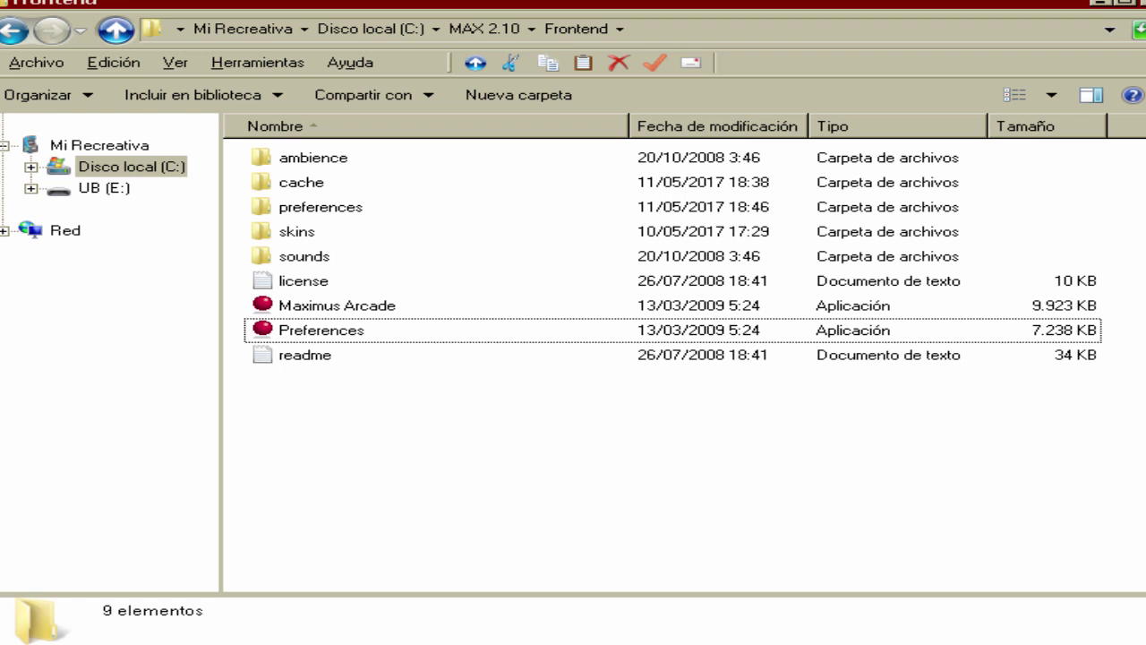
Step: Launch Maximus Arcade without registering and try out the front end's pop-up menu
double_click(378, 305)
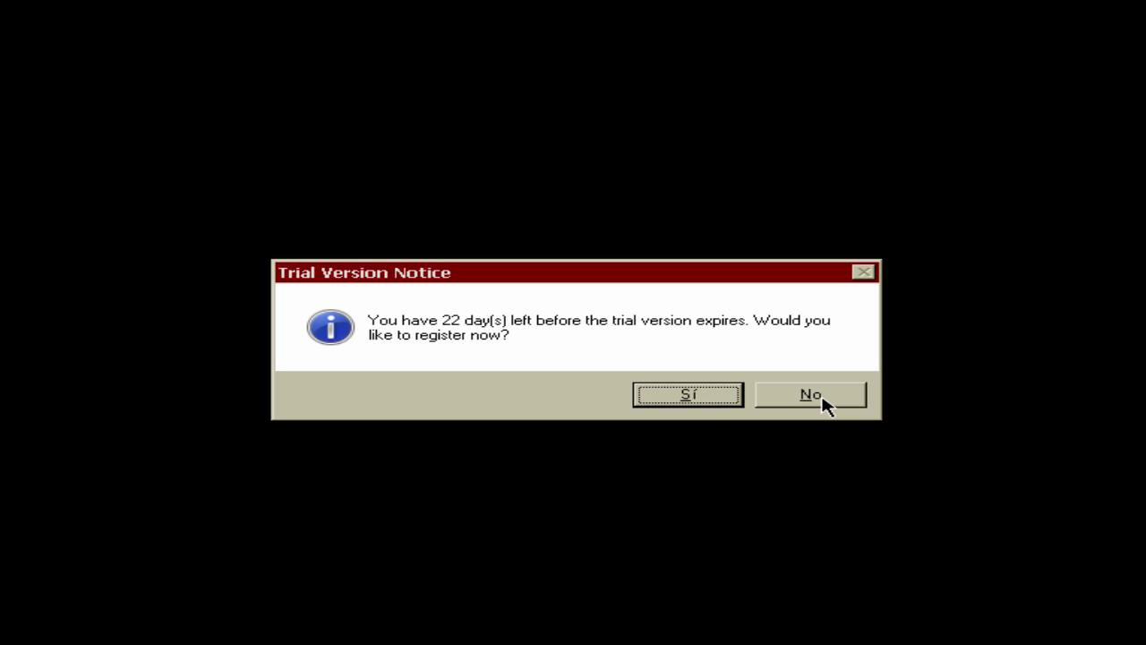
click(822, 397)
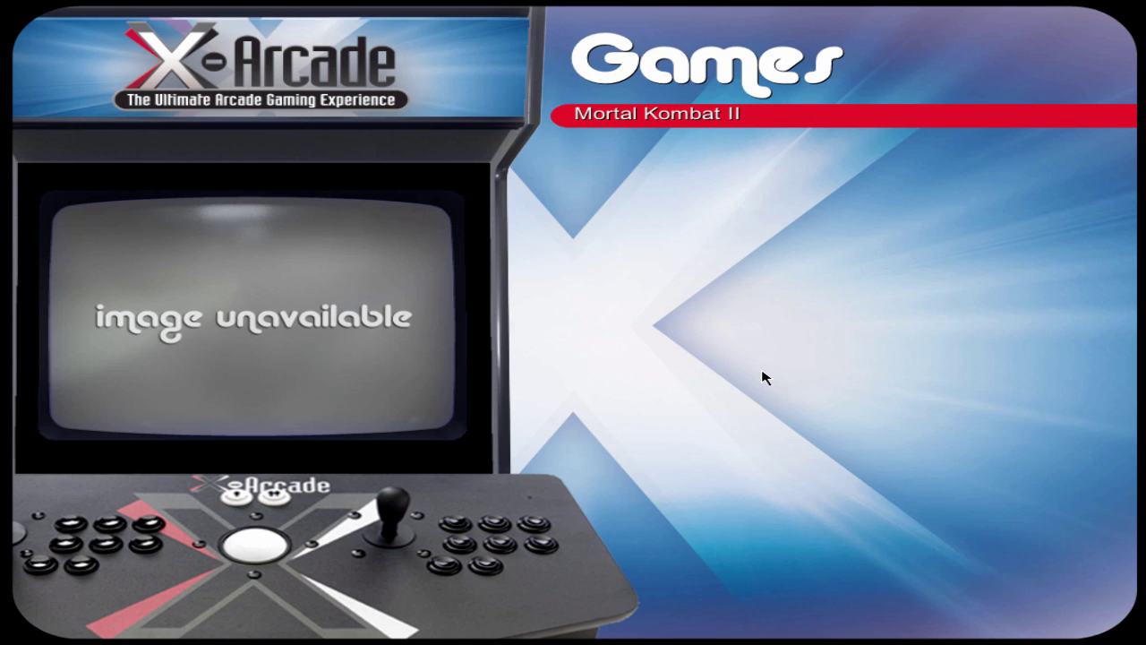
right_click(205, 136)
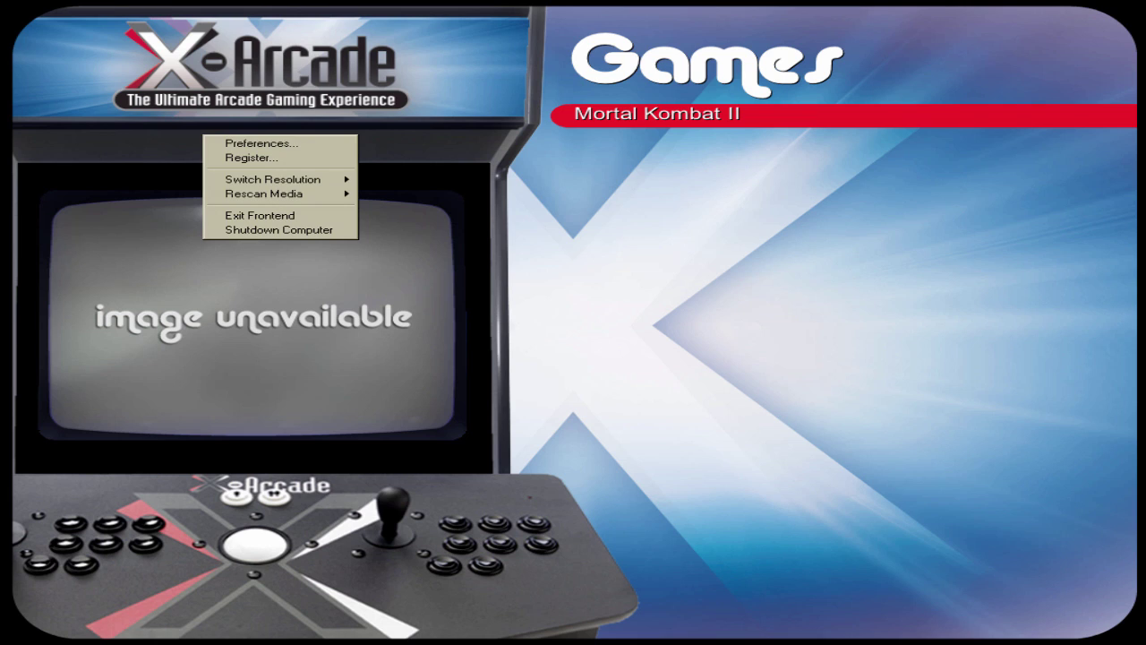
click(619, 191)
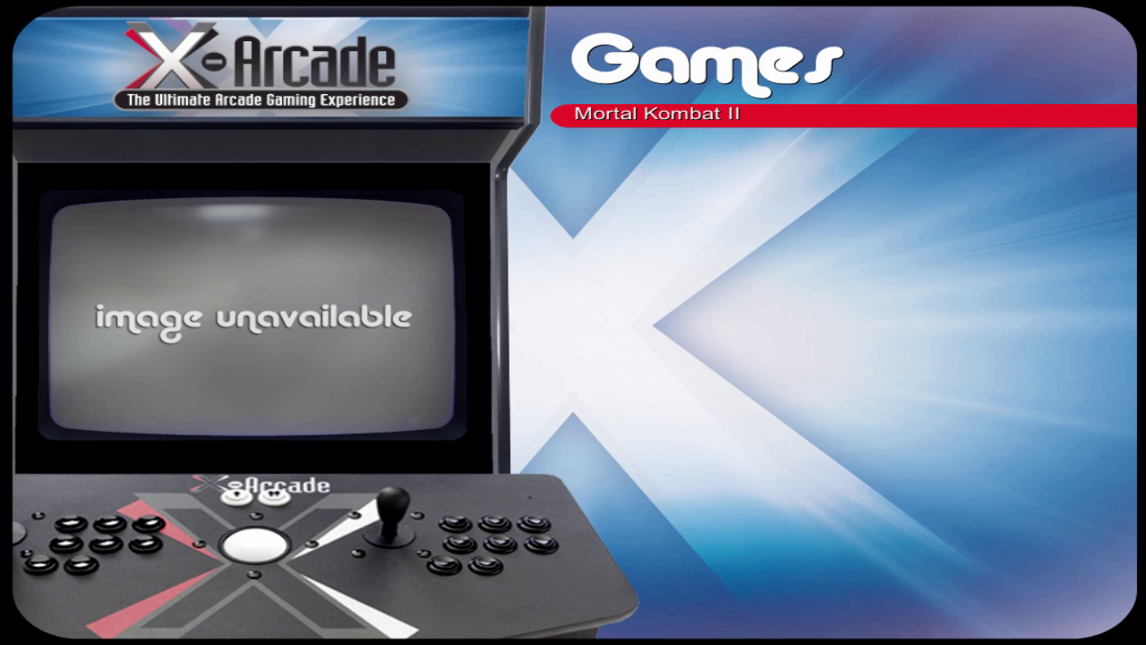
right_click(598, 200)
click(489, 224)
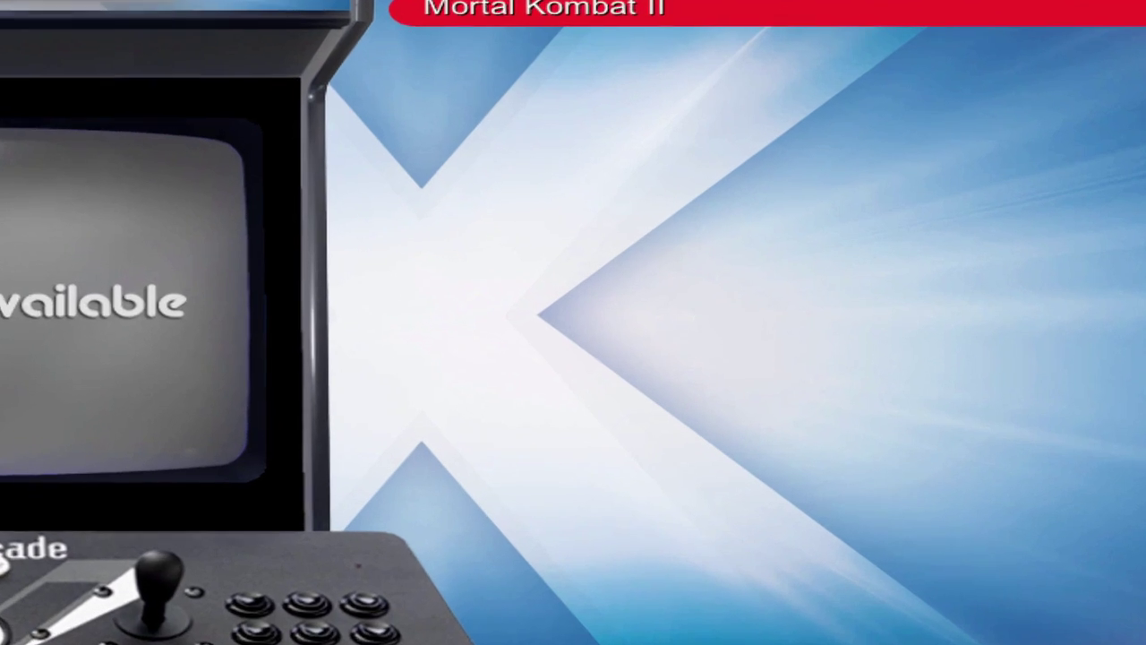
Step: Rescan the media for MAME from the front end's pop-up menu and decline the registration offer
right_click(630, 252)
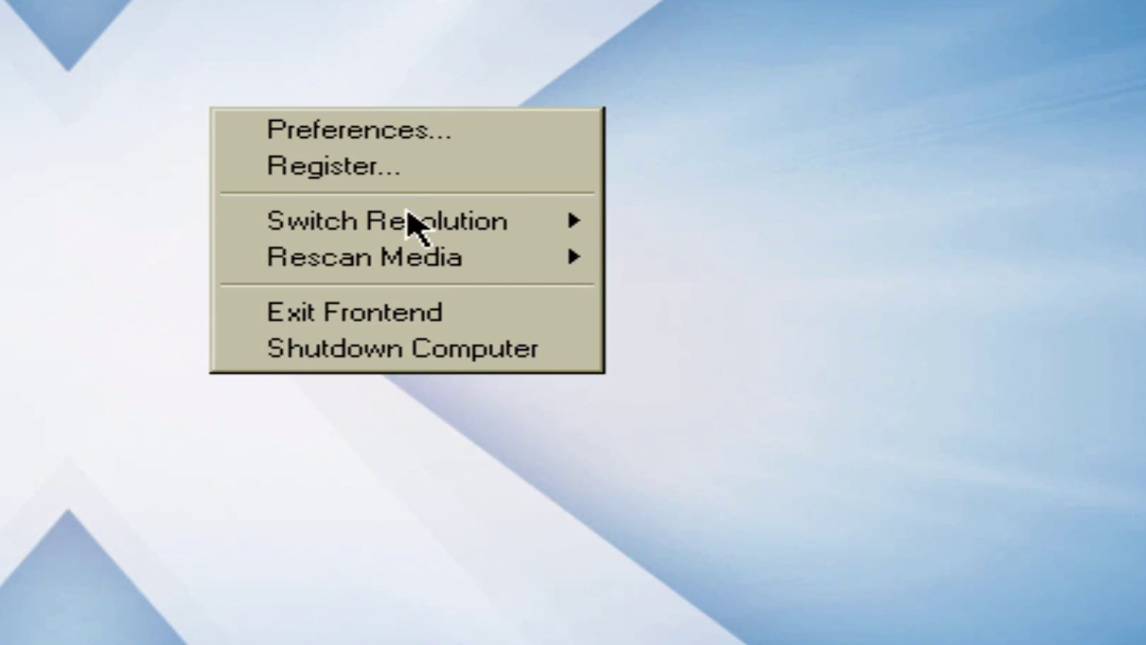
mouse_move(409, 263)
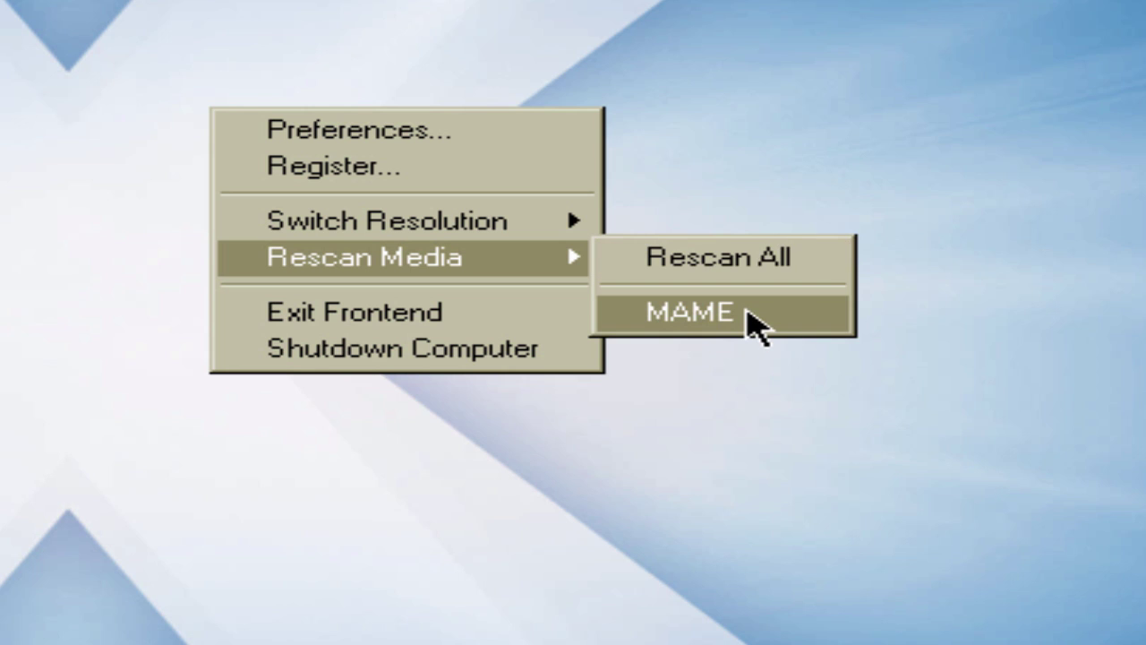
click(757, 322)
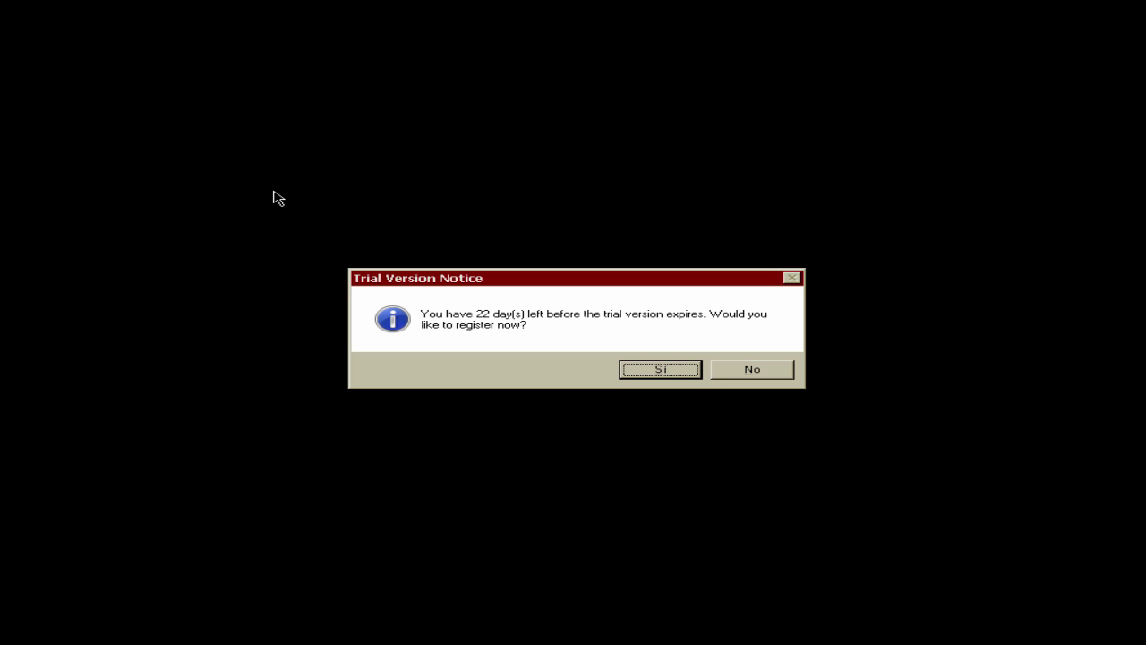
click(760, 373)
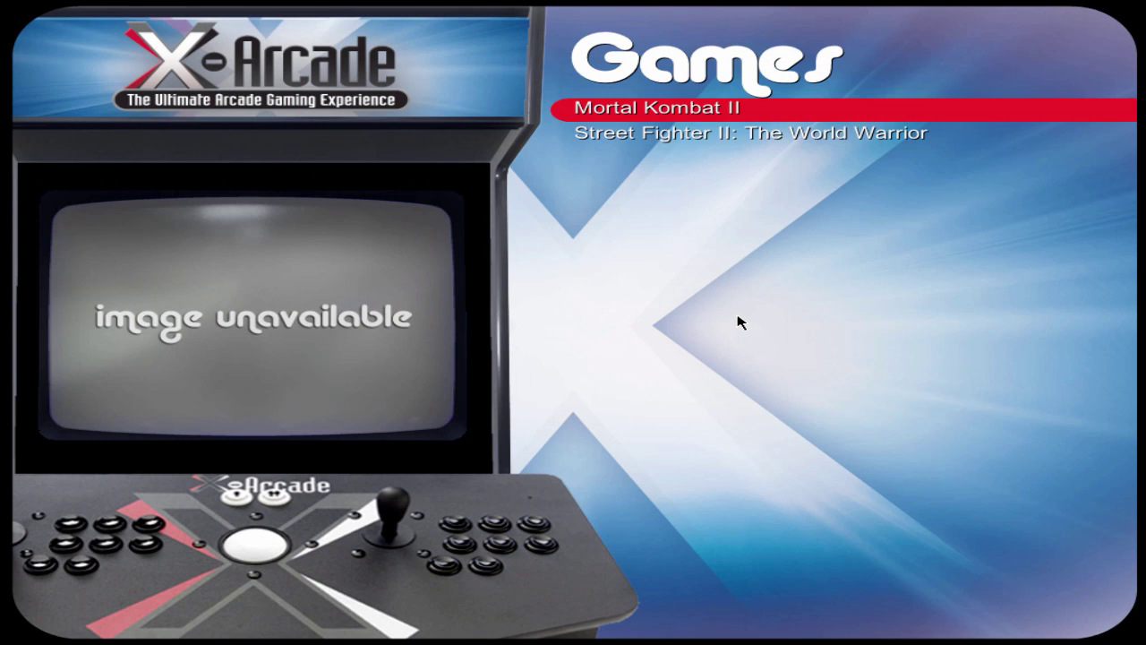
Step: Switch between Mortal Kombat II and Street Fighter II: The World Warrior in the front end, and exit it
key(Down)
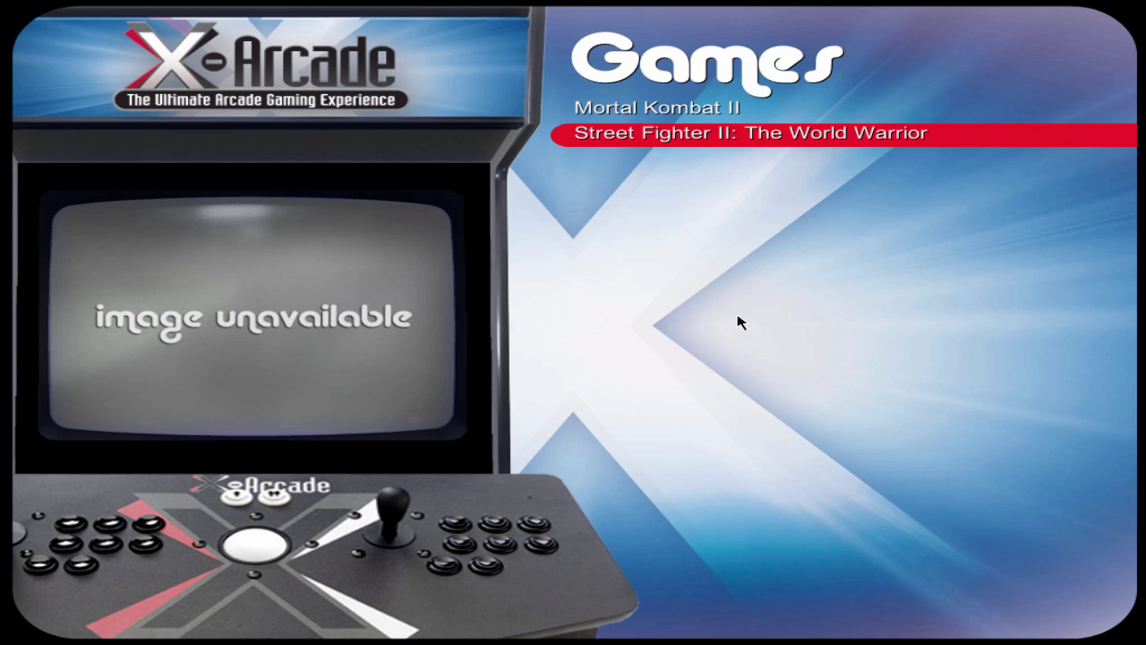
key(Up)
key(Down)
key(Up)
key(Down)
key(Escape)
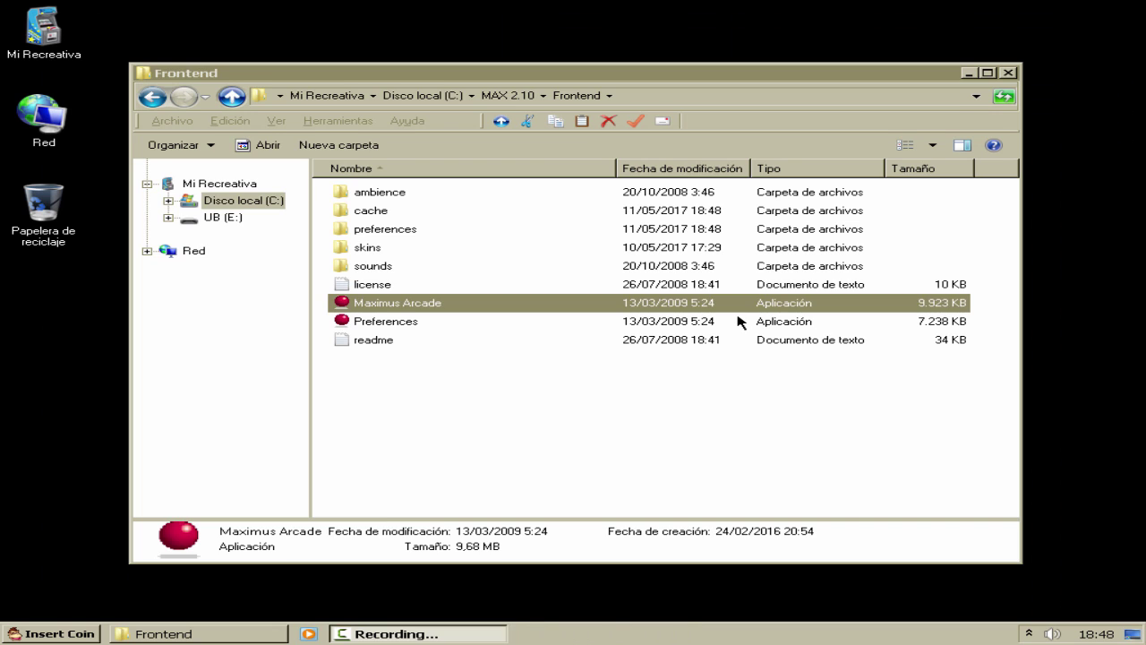
Step: Open the Preferences application and review the entries of MAME's Games list in the game lists settings
click(1031, 92)
click(394, 385)
double_click(402, 322)
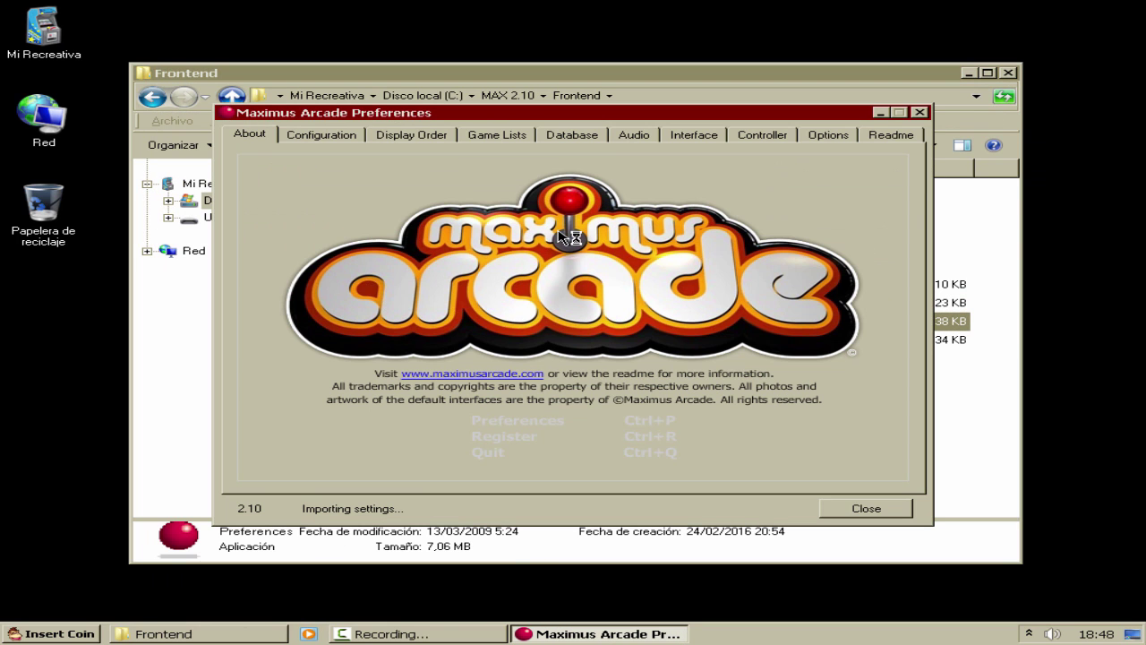
click(497, 136)
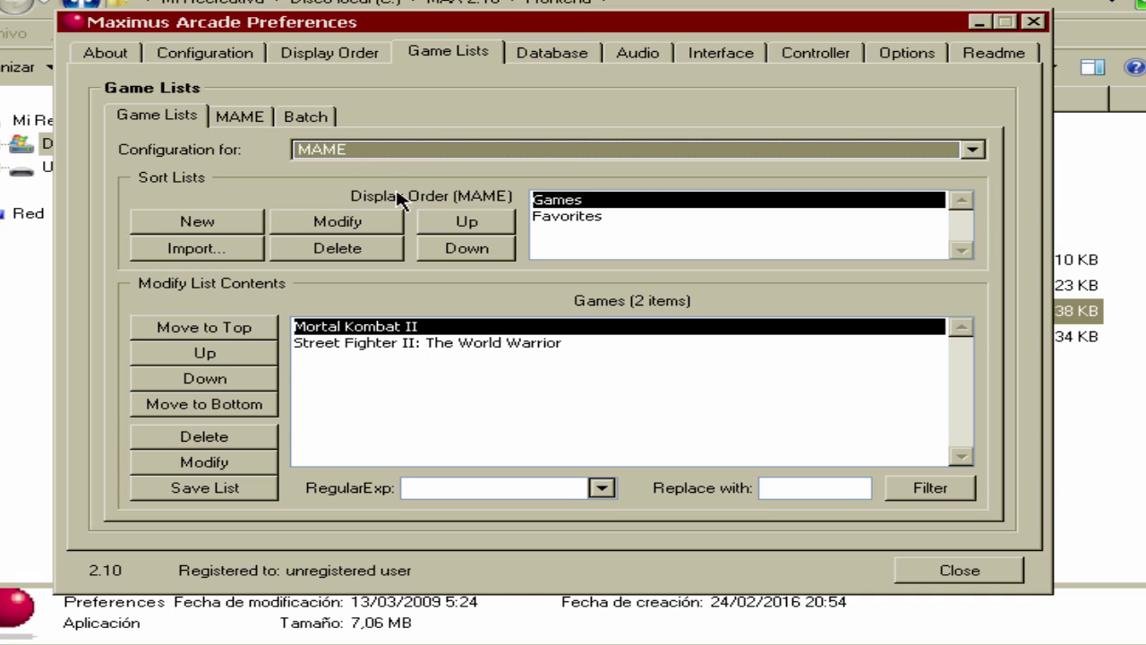
click(366, 343)
click(402, 328)
click(402, 349)
click(403, 329)
click(407, 344)
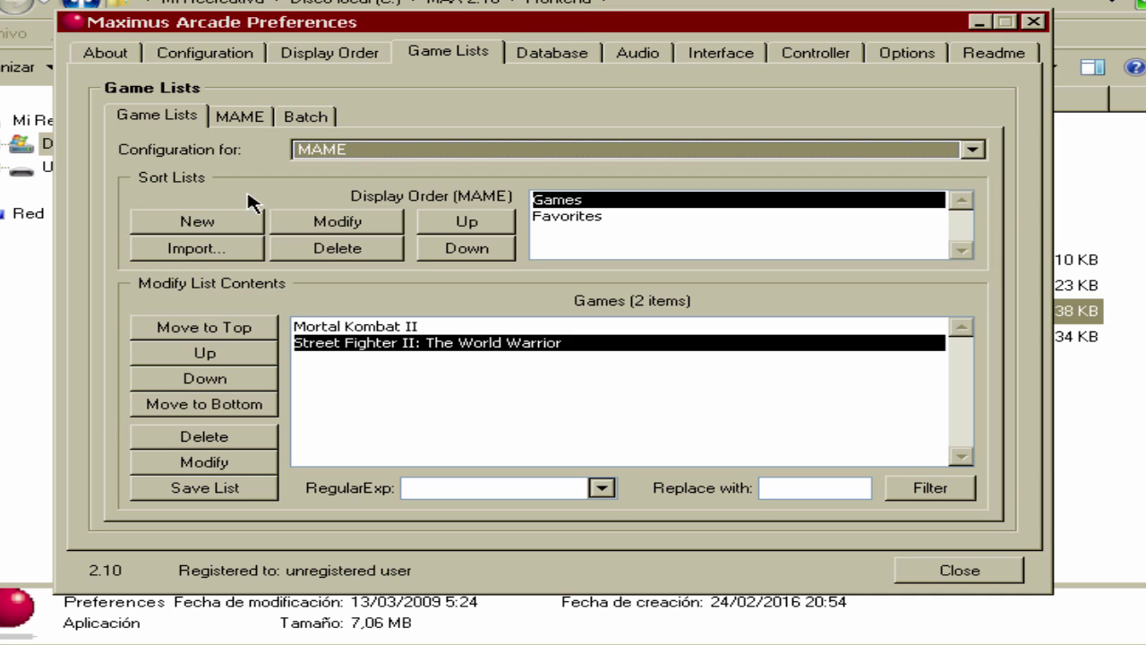
Step: Create a new MAME game list named Juegos
click(199, 224)
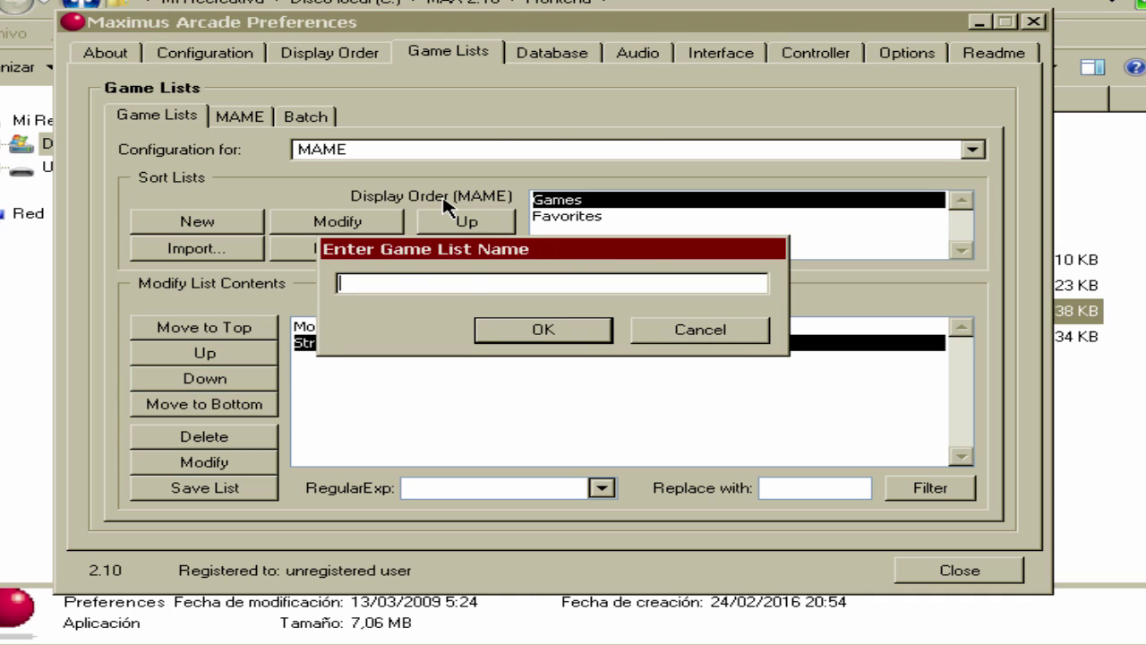
text(Juegos)
click(543, 330)
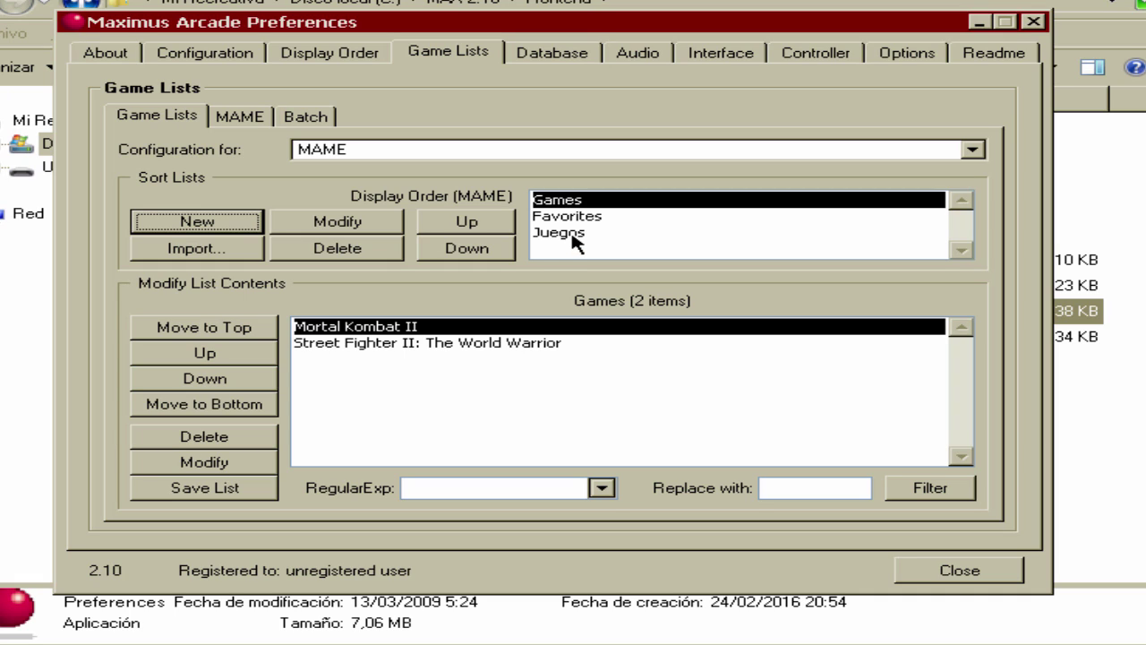
Step: Compare the Juegos list with Games and import the contents of MAME.lst into Juegos
click(573, 234)
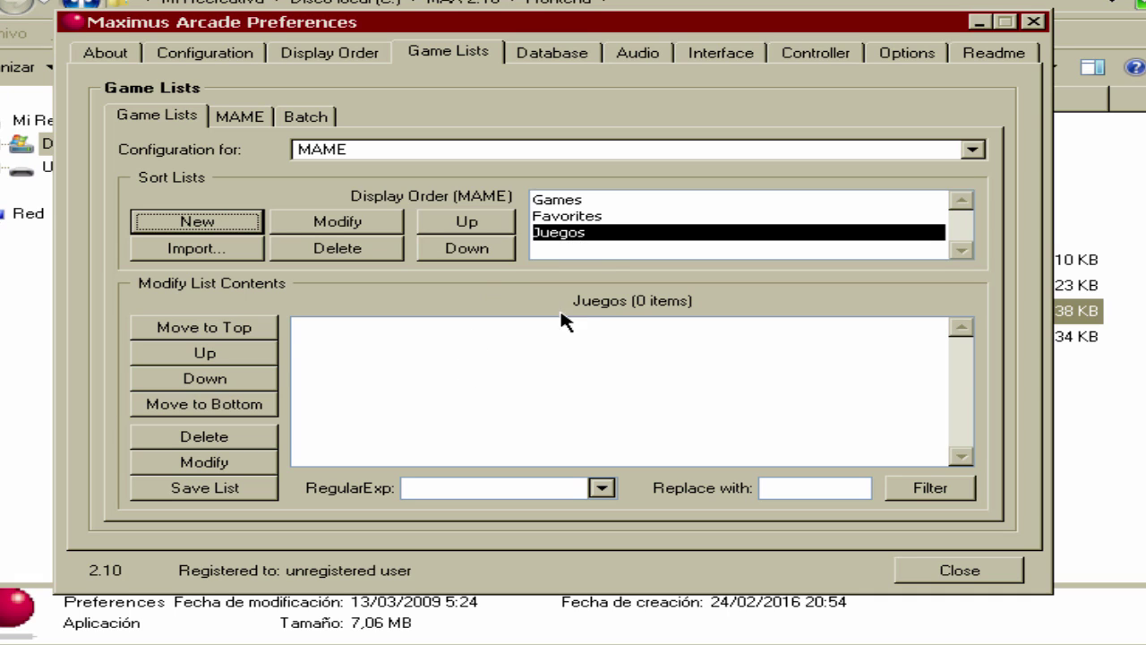
click(556, 201)
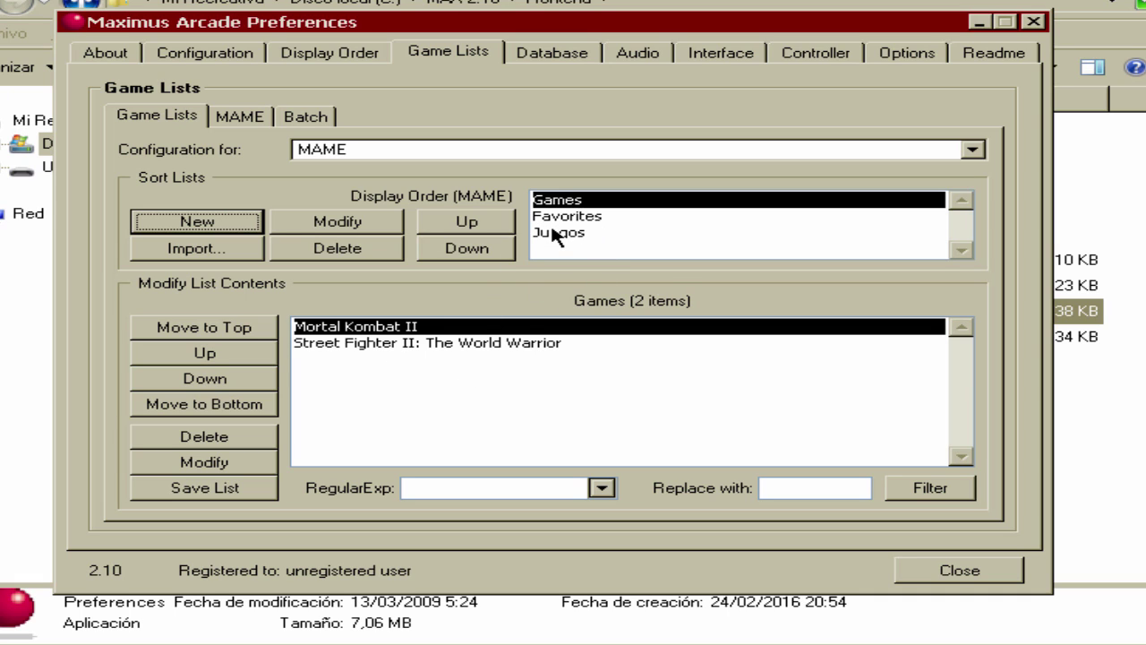
click(557, 234)
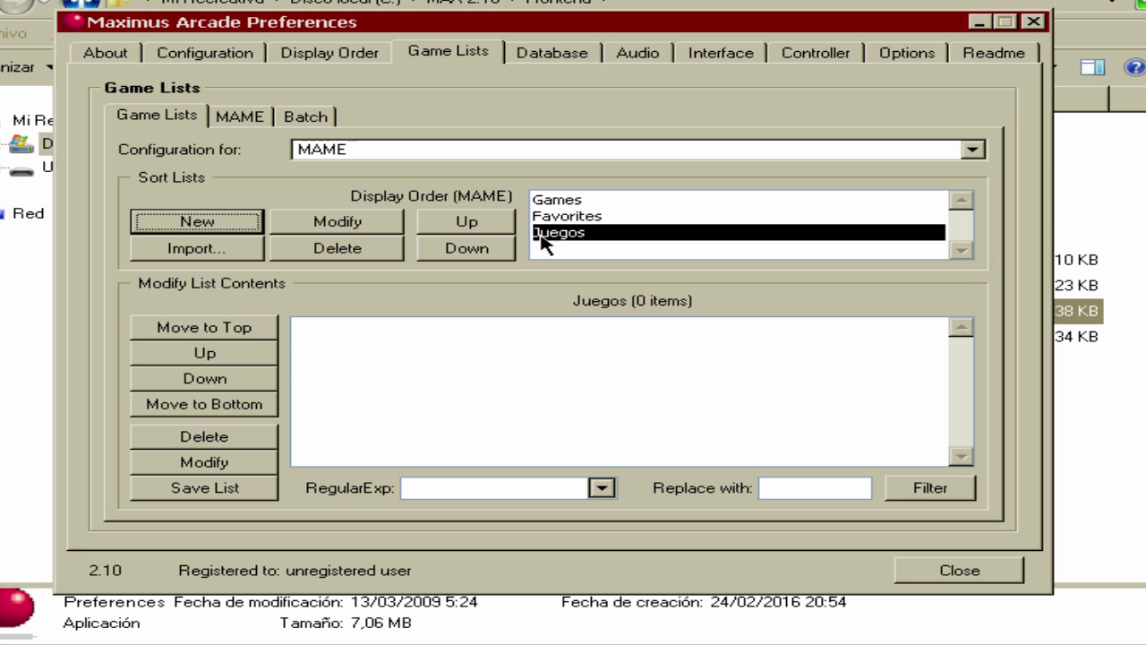
click(196, 250)
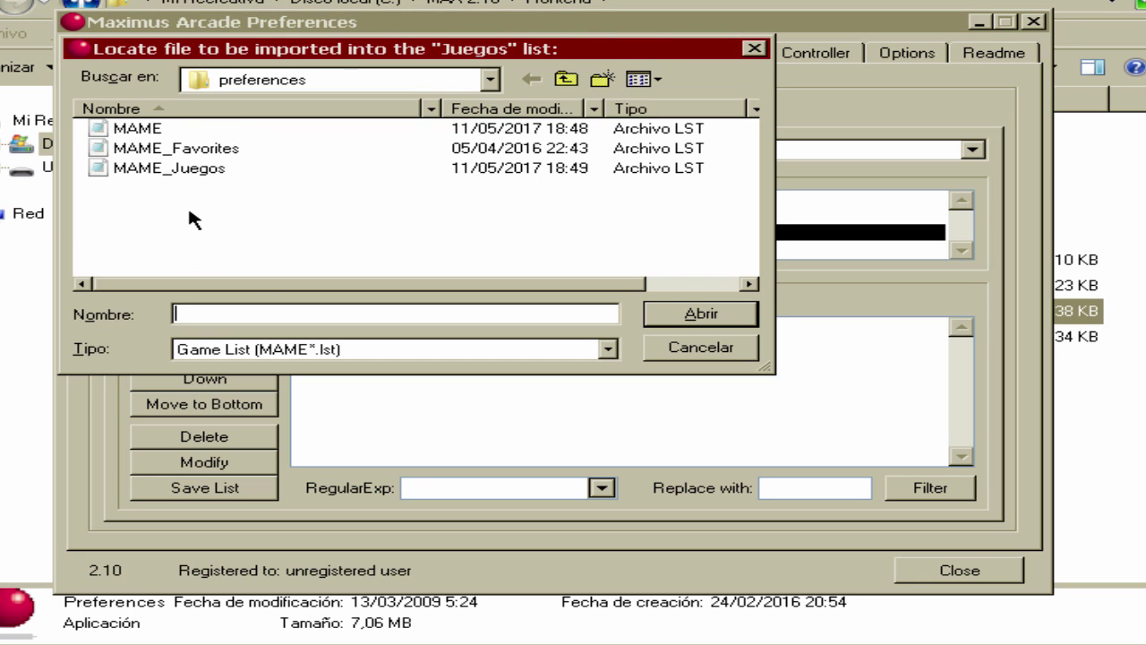
click(140, 131)
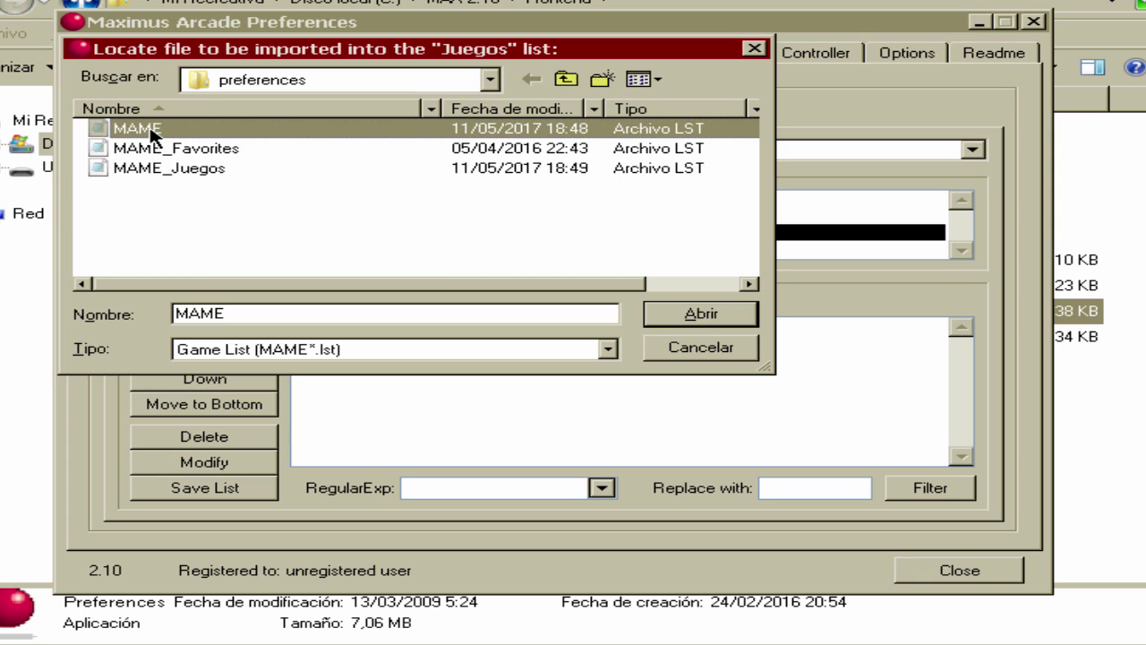
click(696, 313)
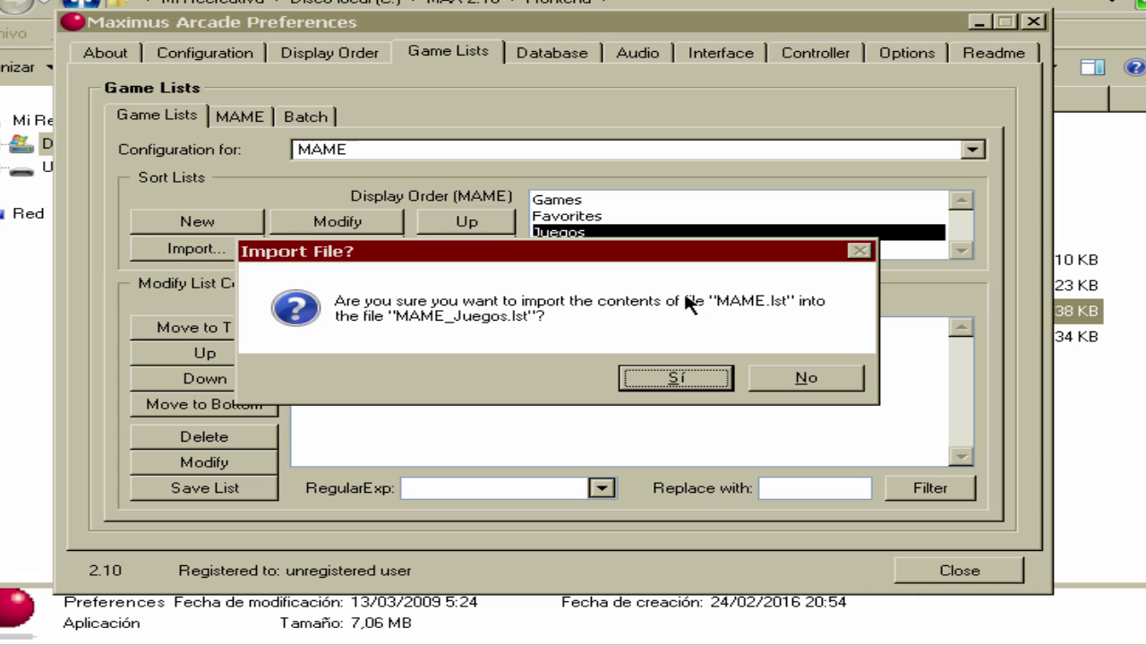
click(694, 380)
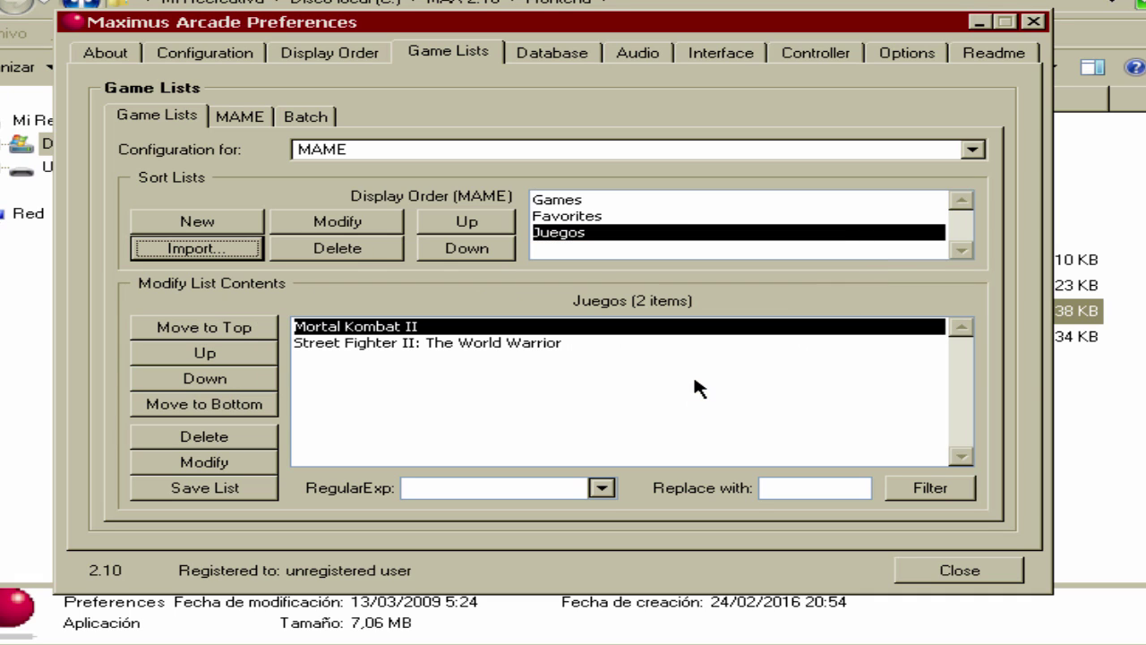
Step: Compare the Games and Juegos lists and try to move Juegos down in MAME's display order
click(569, 201)
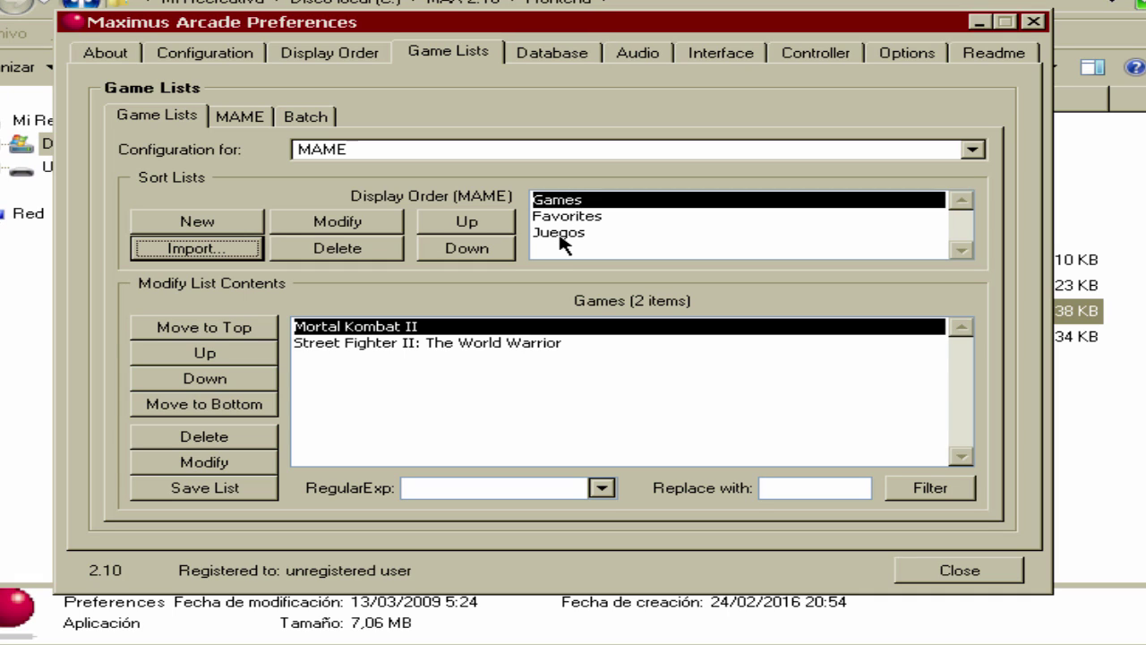
click(561, 235)
click(466, 248)
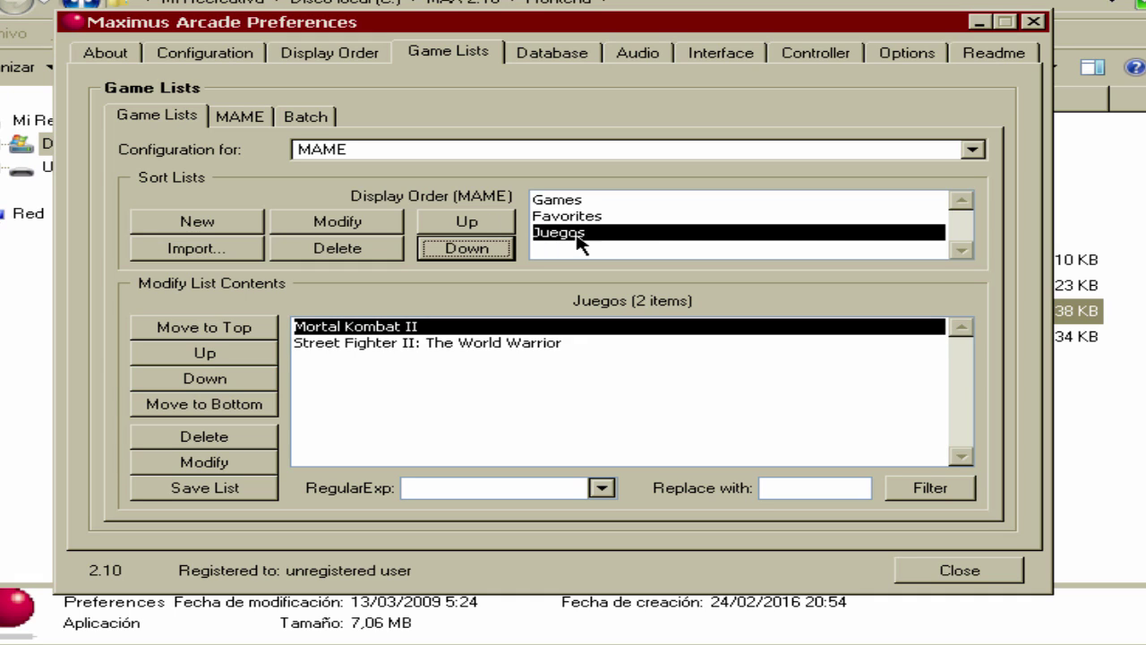
Step: Delete Mortal Kombat II from the Juegos list
click(383, 342)
click(407, 326)
click(349, 345)
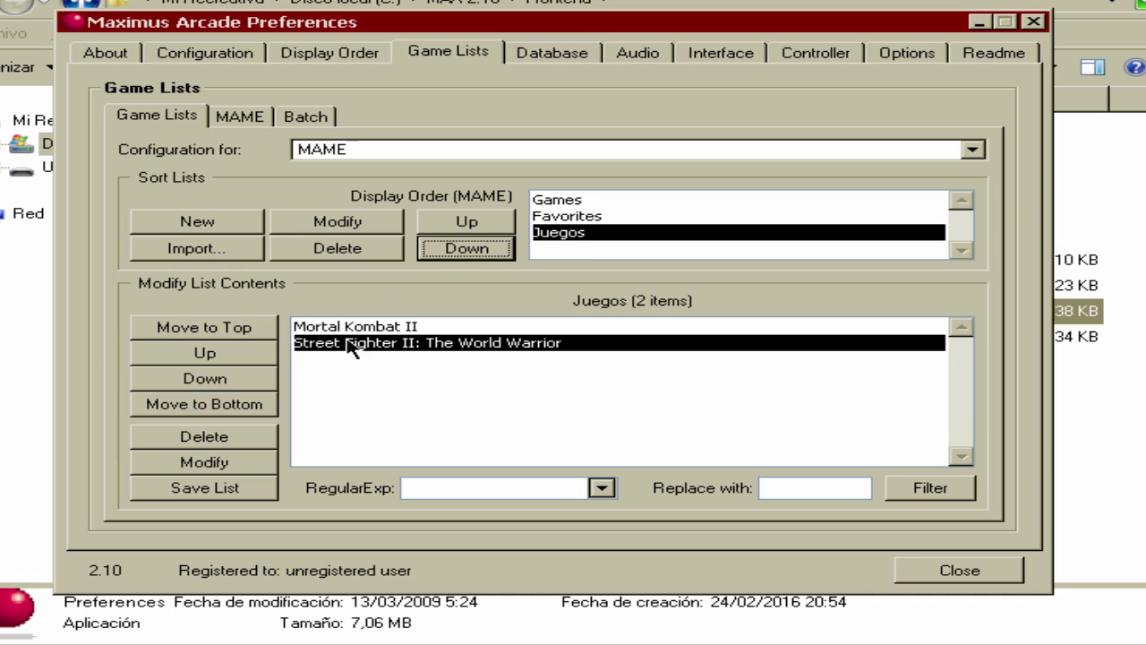
click(383, 328)
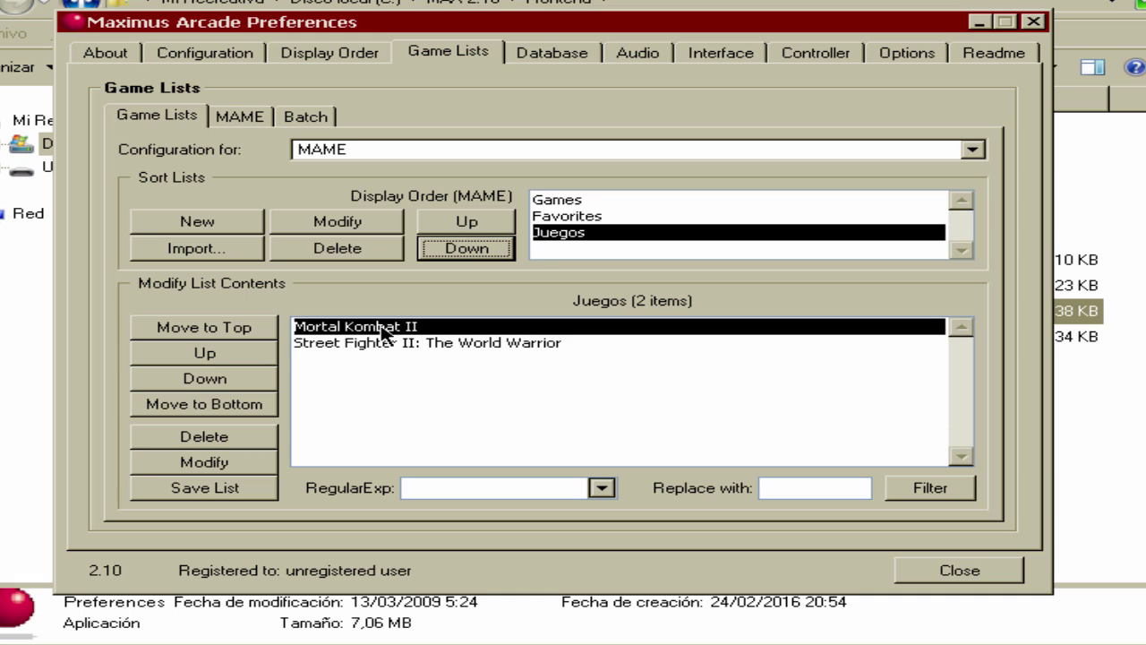
click(205, 438)
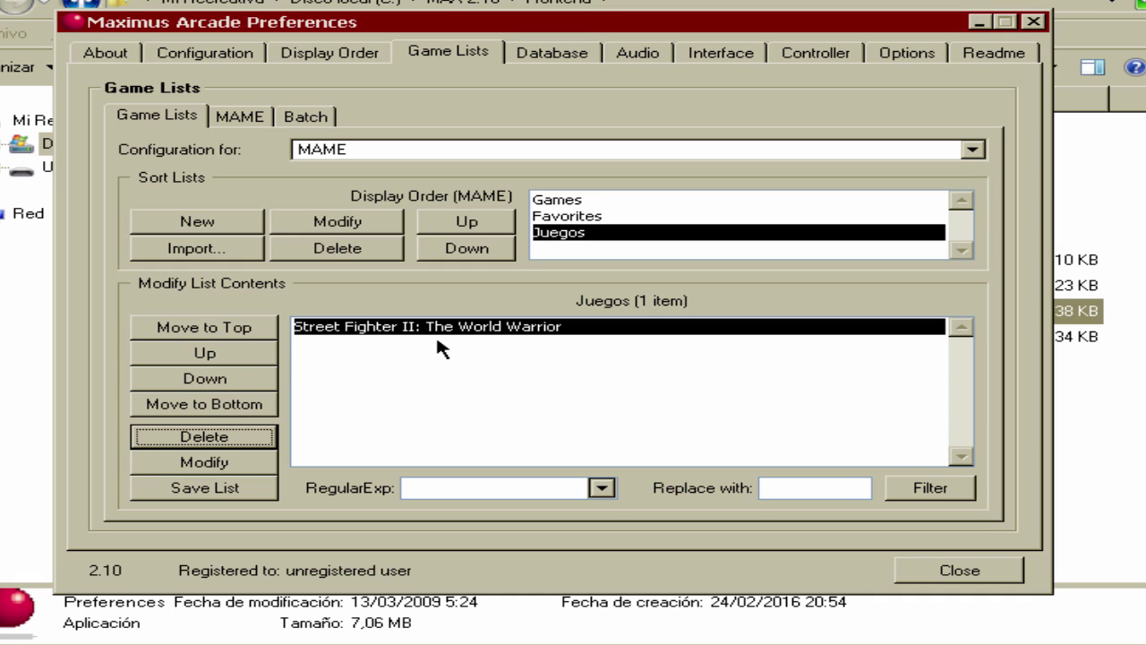
Step: Save the modified Juegos favorite list and compare its contents with the Games list
click(217, 488)
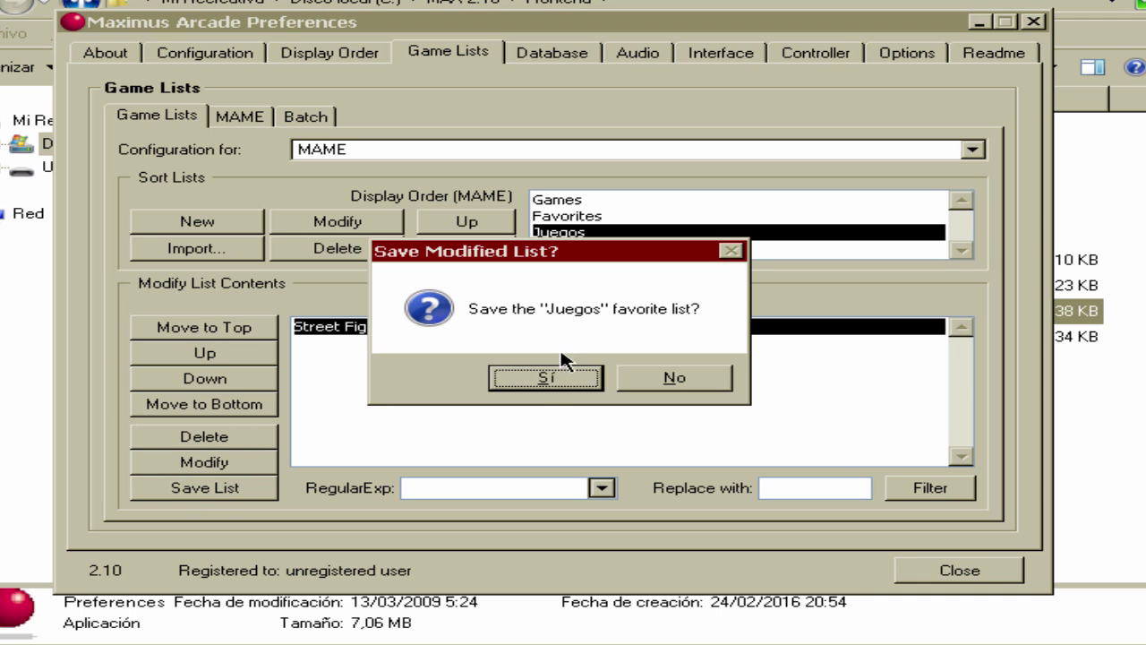
click(572, 380)
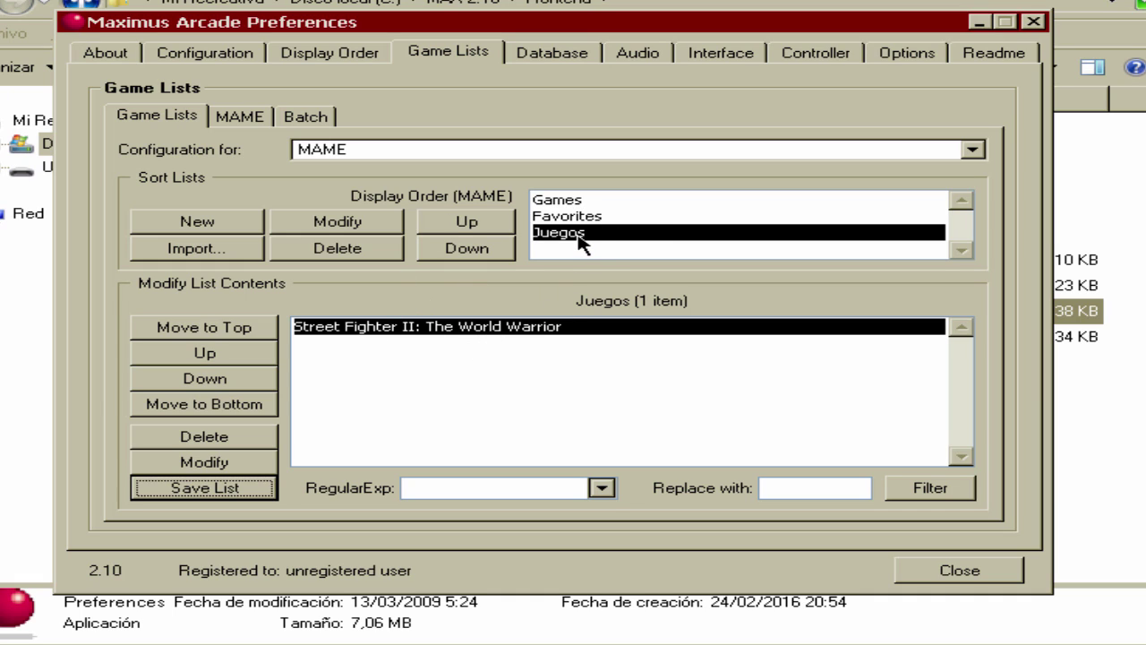
click(576, 200)
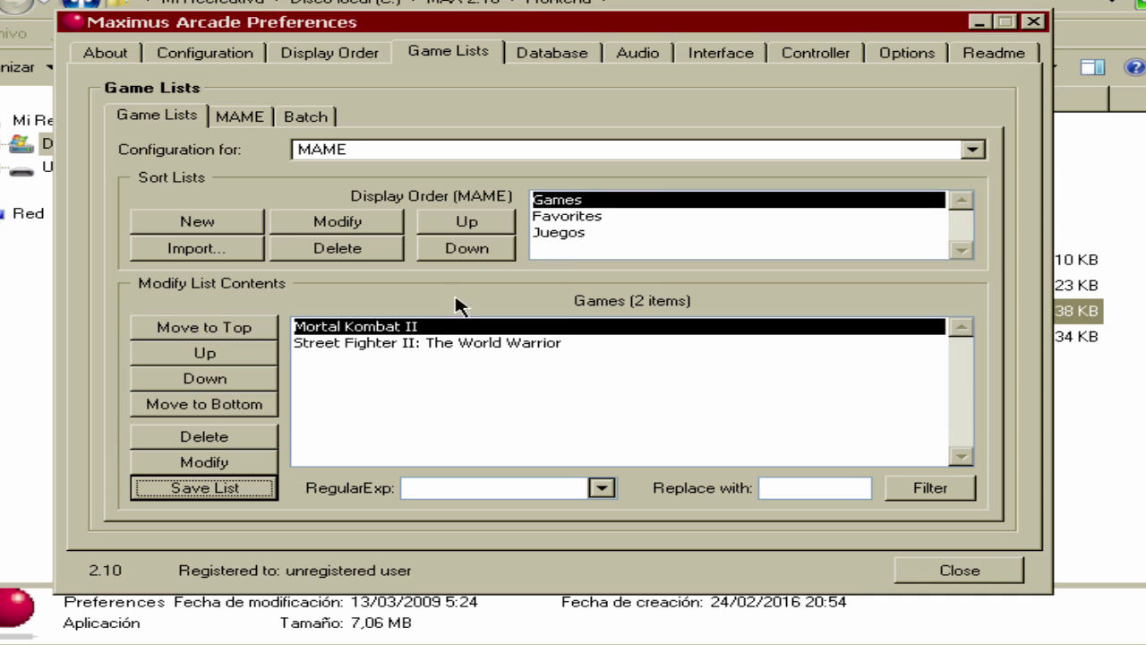
click(549, 235)
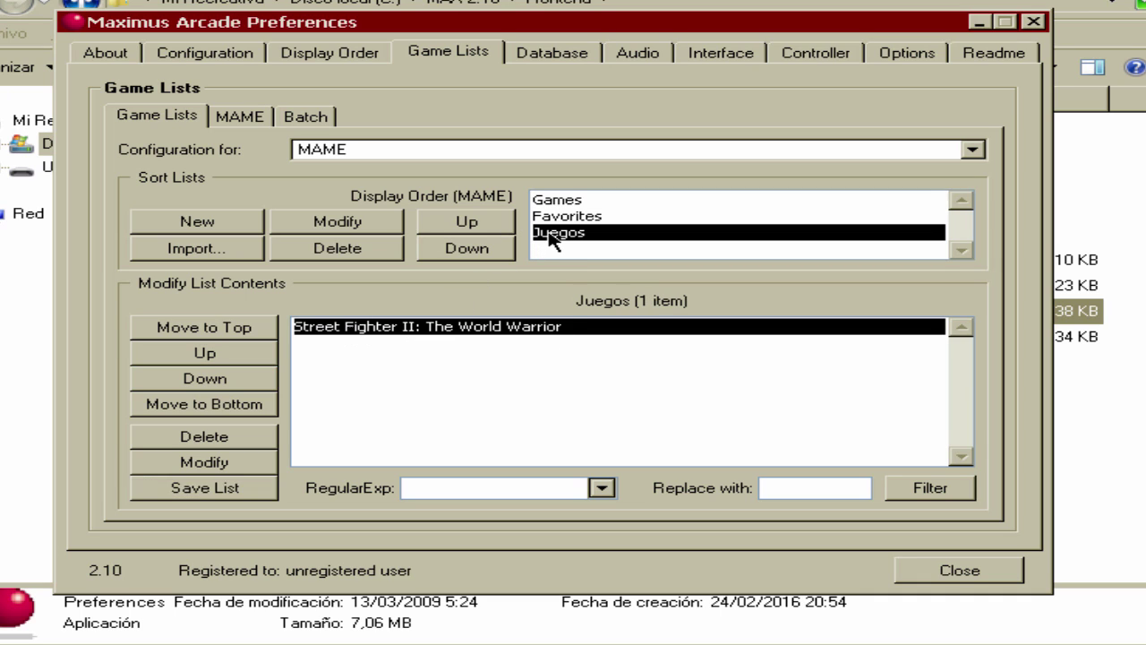
Step: Move Juegos to the first place in MAME's list display order and review the contents of all three lists
click(474, 224)
click(474, 222)
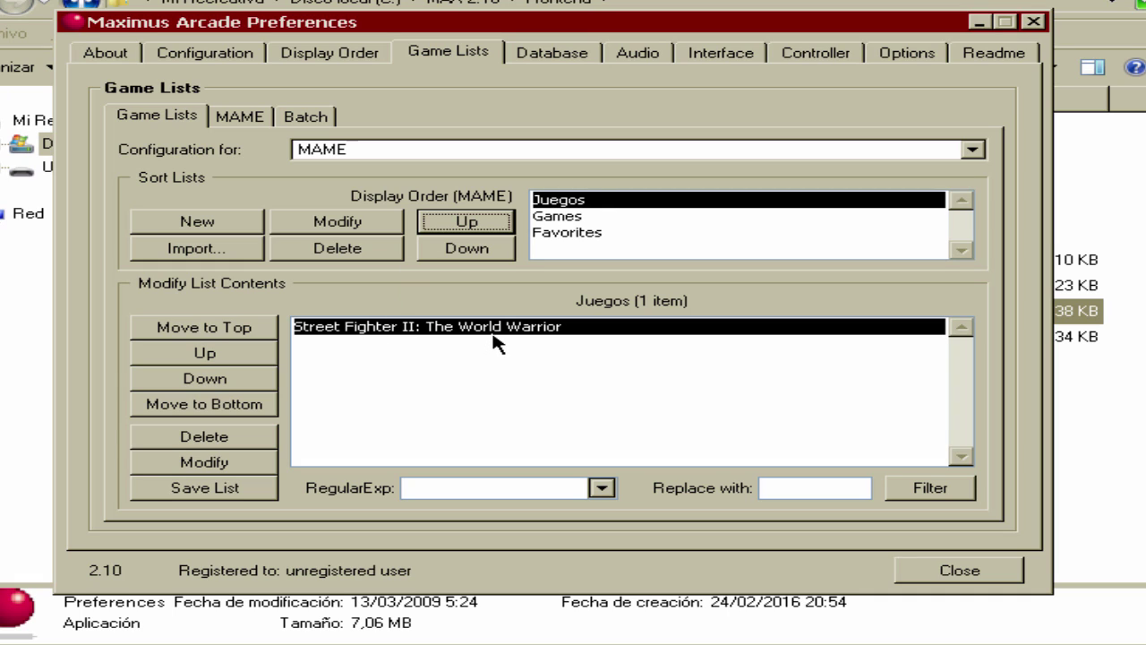
click(550, 234)
click(466, 221)
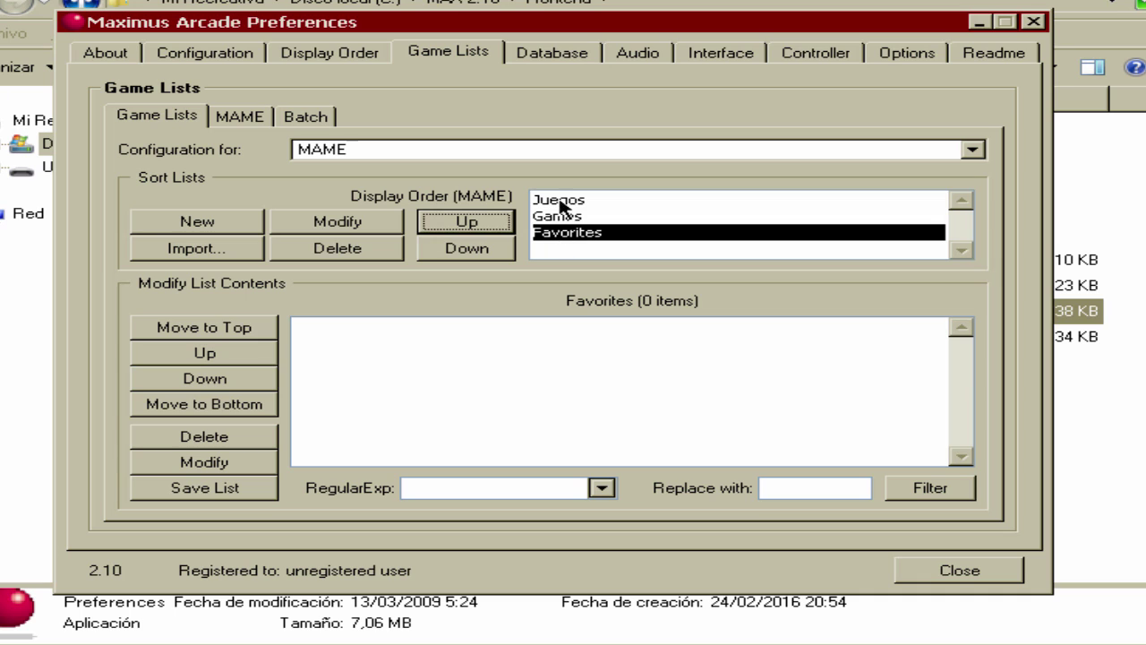
click(567, 219)
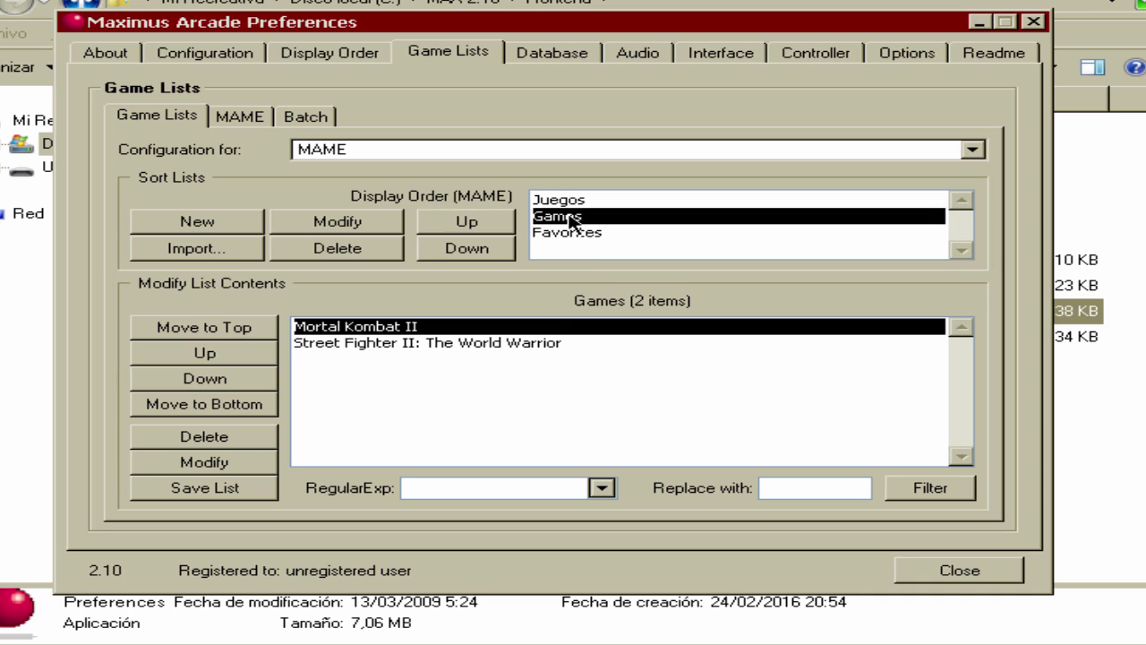
click(571, 201)
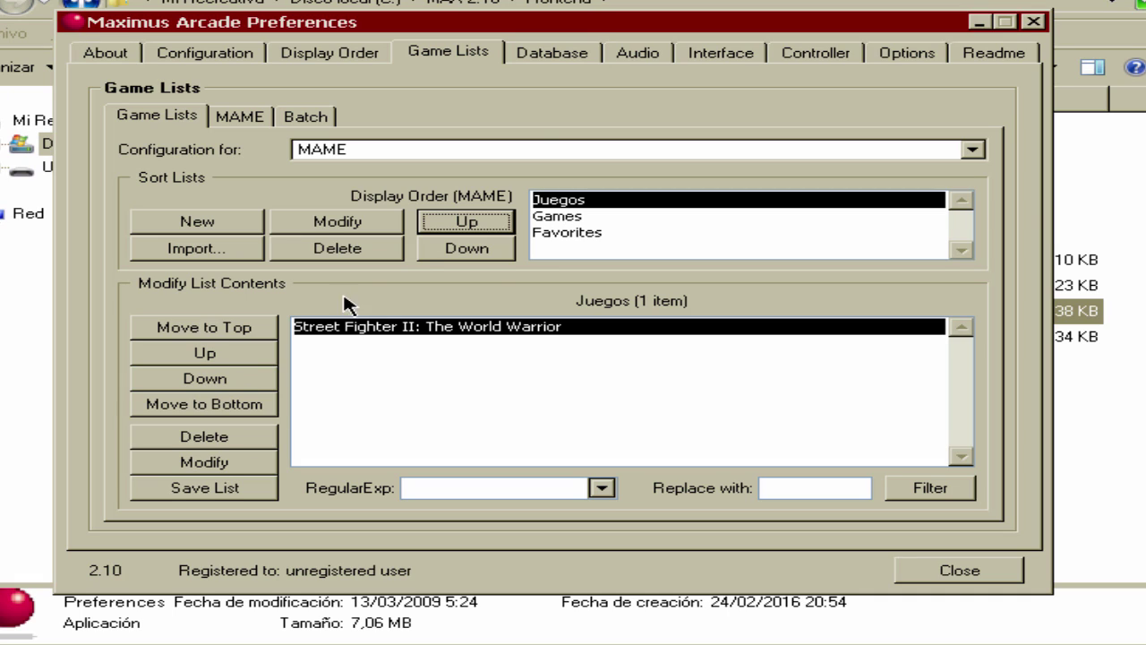
Step: Check the emulator display order, and move Juegos down and back up to first place among MAME's lists
click(332, 56)
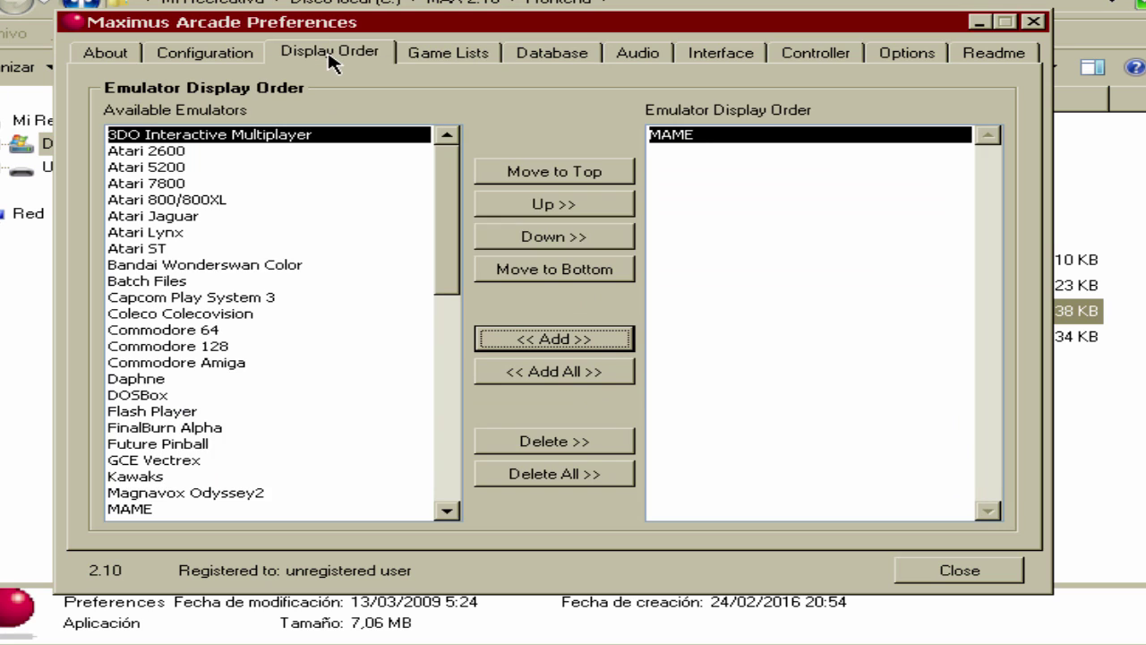
click(455, 53)
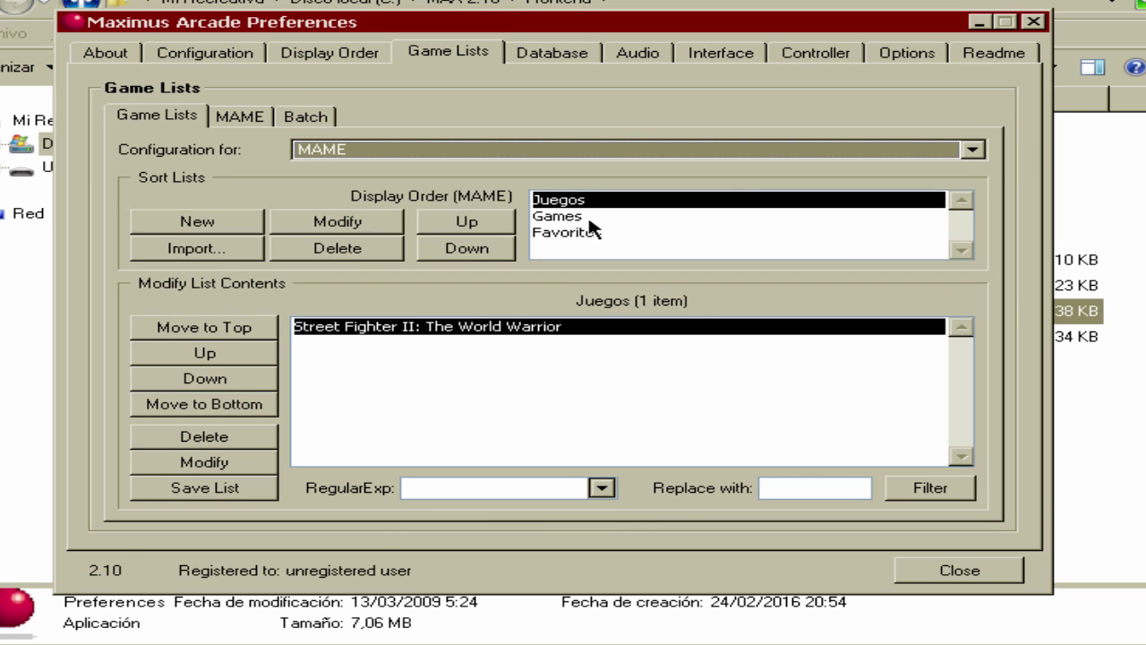
click(468, 248)
click(480, 225)
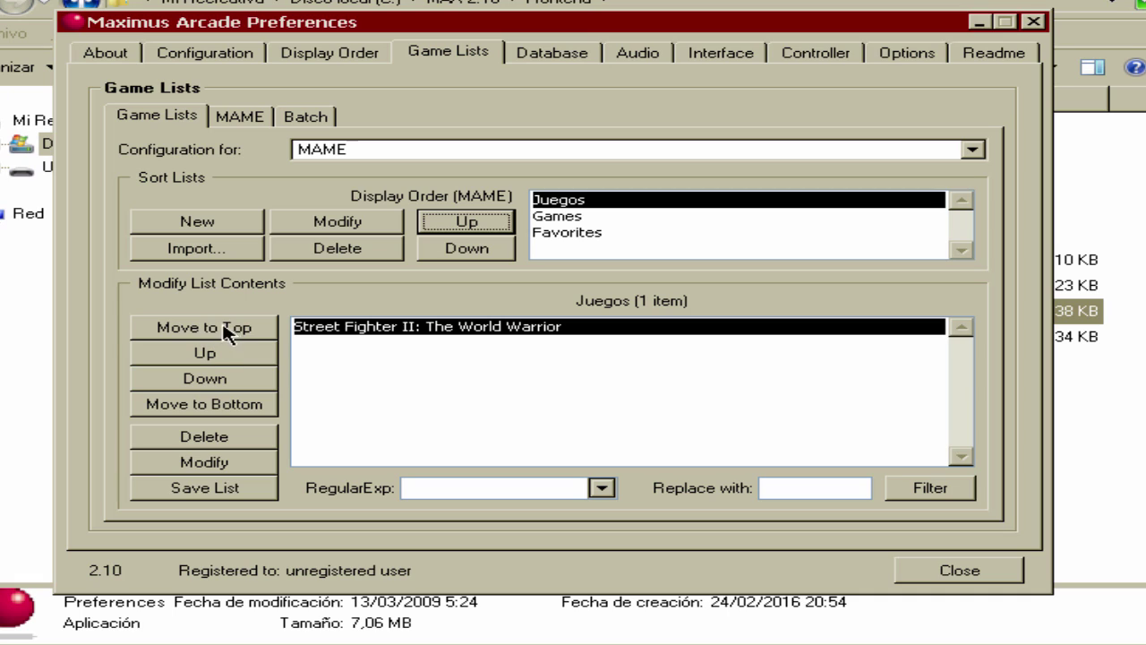
Step: Inspect the description, ROM and command line properties of Street Fighter II: The World Warrior, leaving them unedited
click(221, 467)
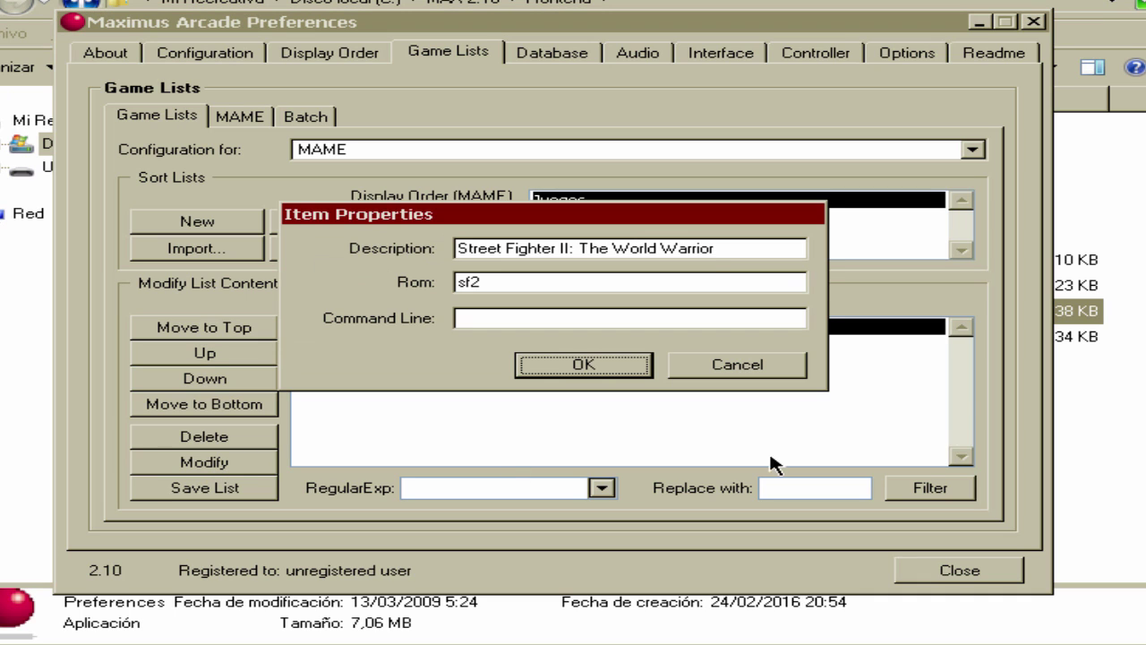
click(756, 247)
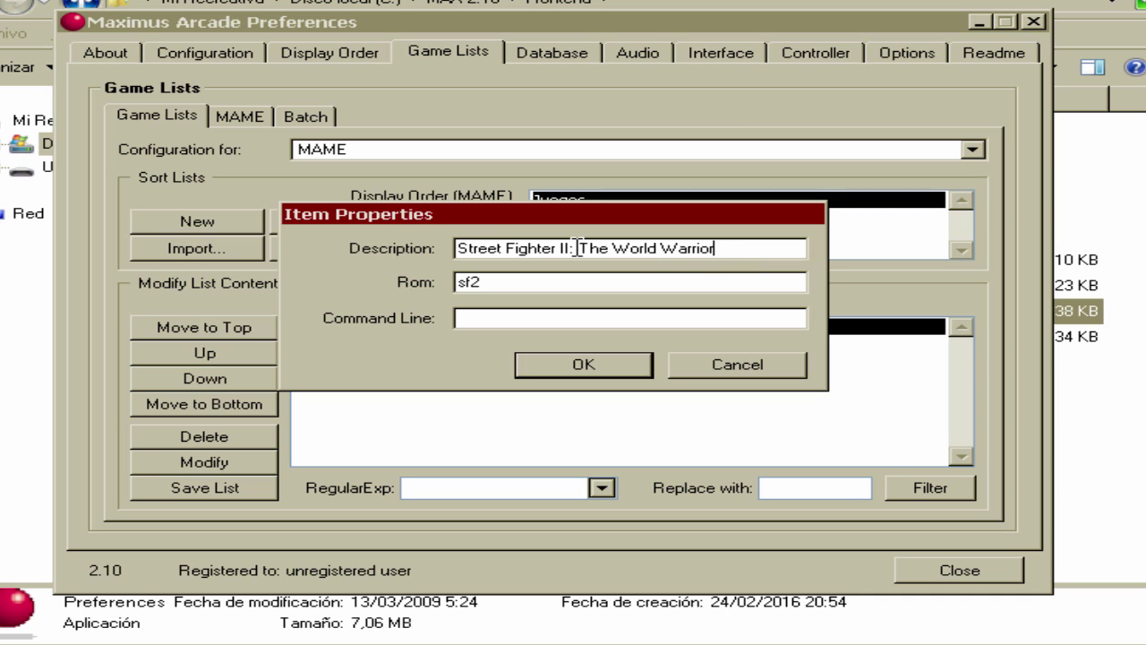
key(Tab)
key(Tab)
click(723, 371)
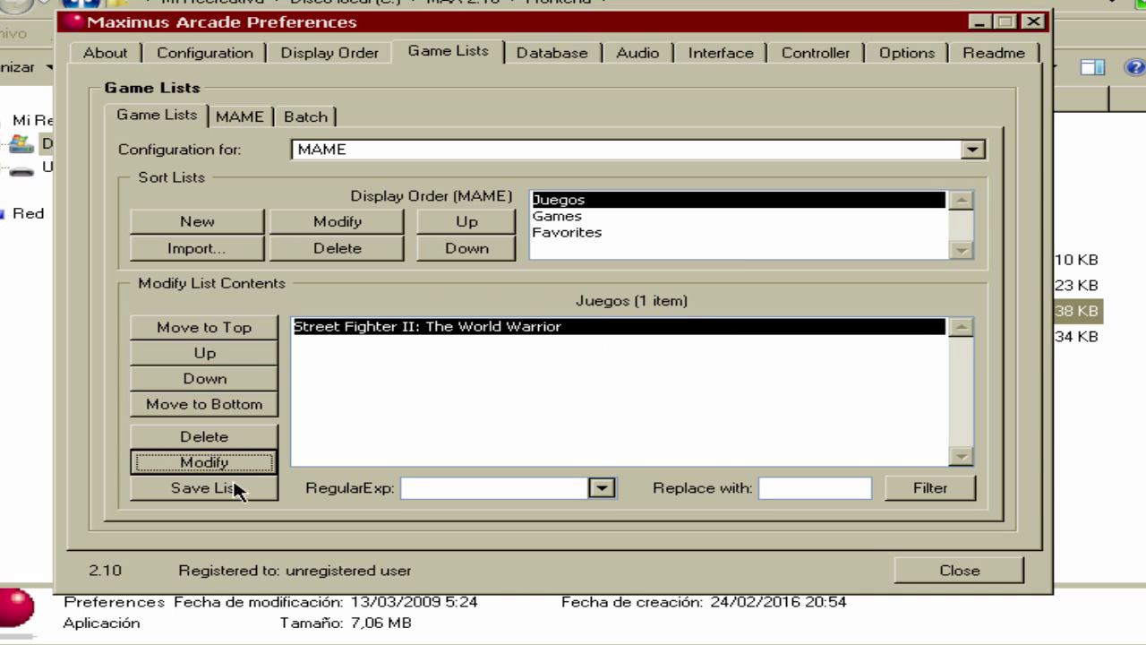
Step: Rename the Juegos game list as onegame
click(573, 220)
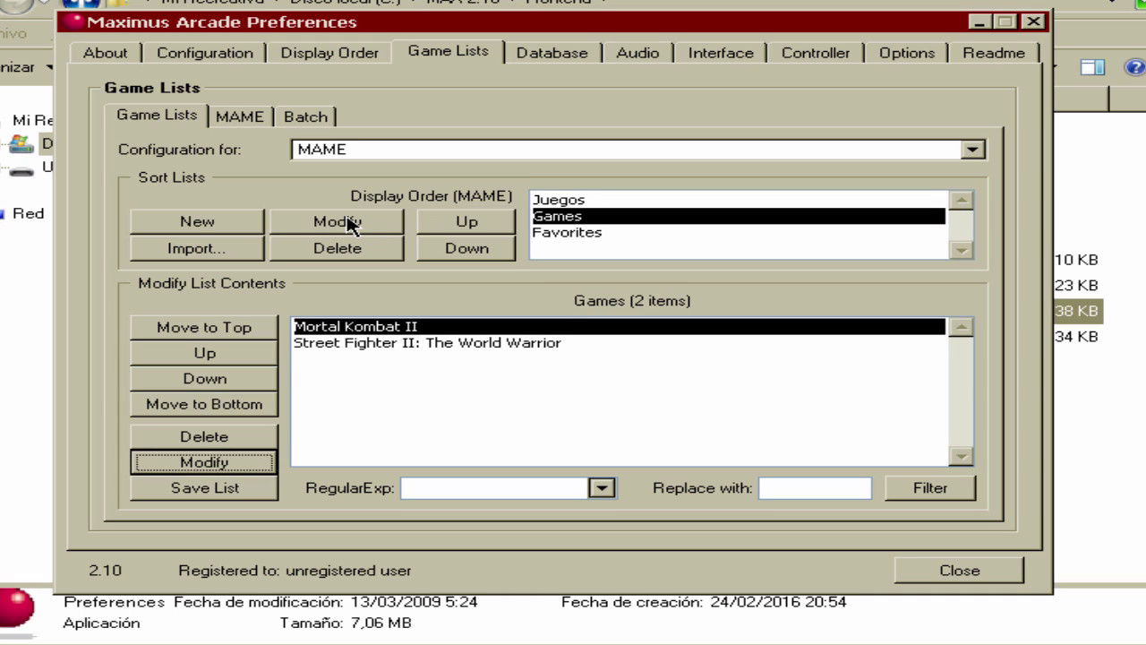
click(573, 201)
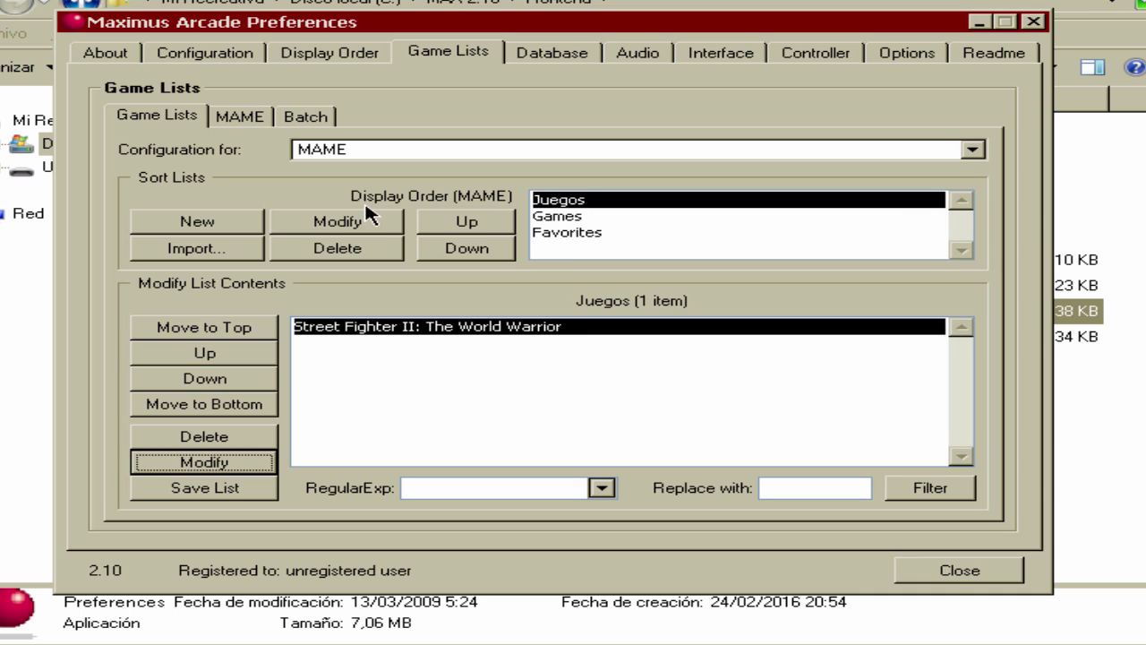
click(336, 222)
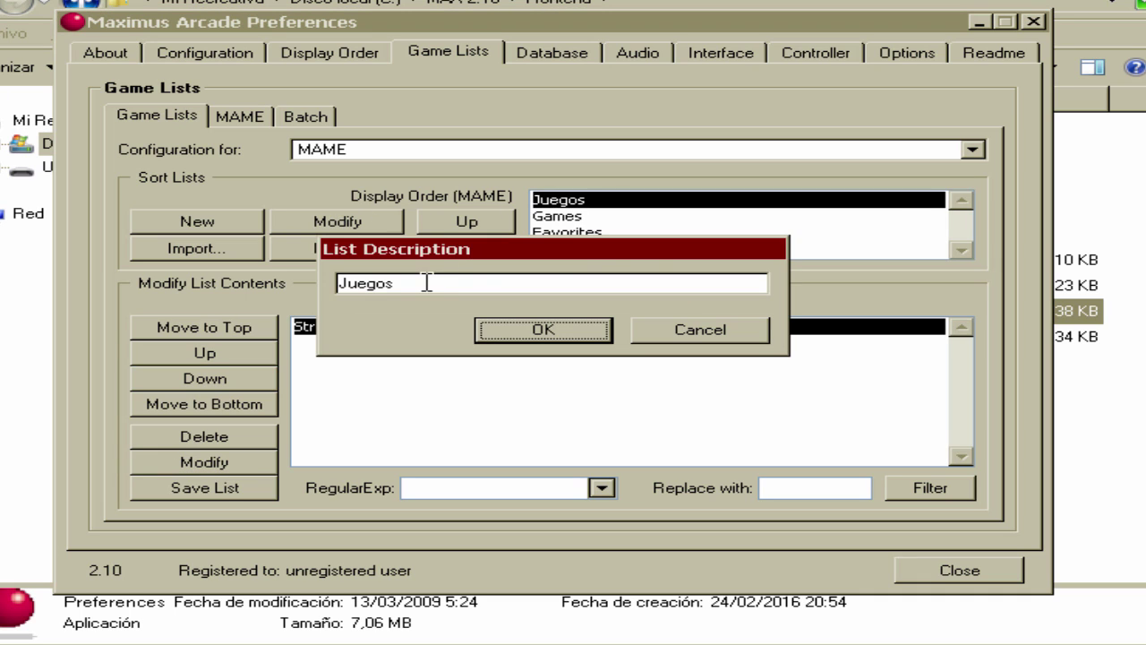
key(BackSpace)
key(BackSpace)
key(BackSpace)
key(BackSpace)
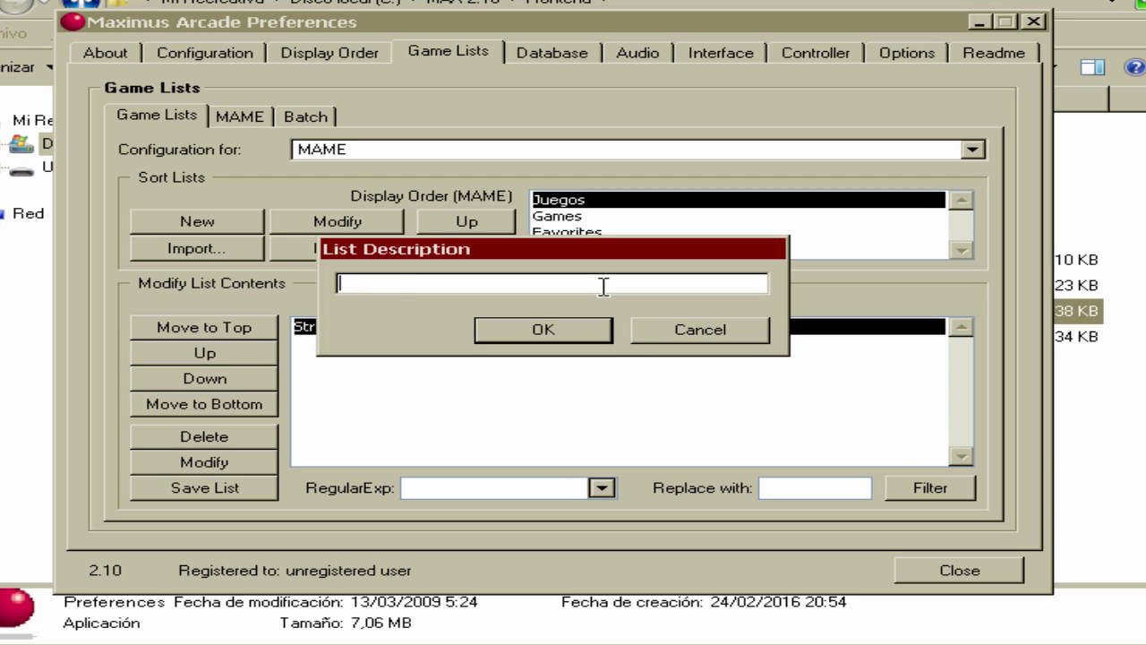
text(onegame)
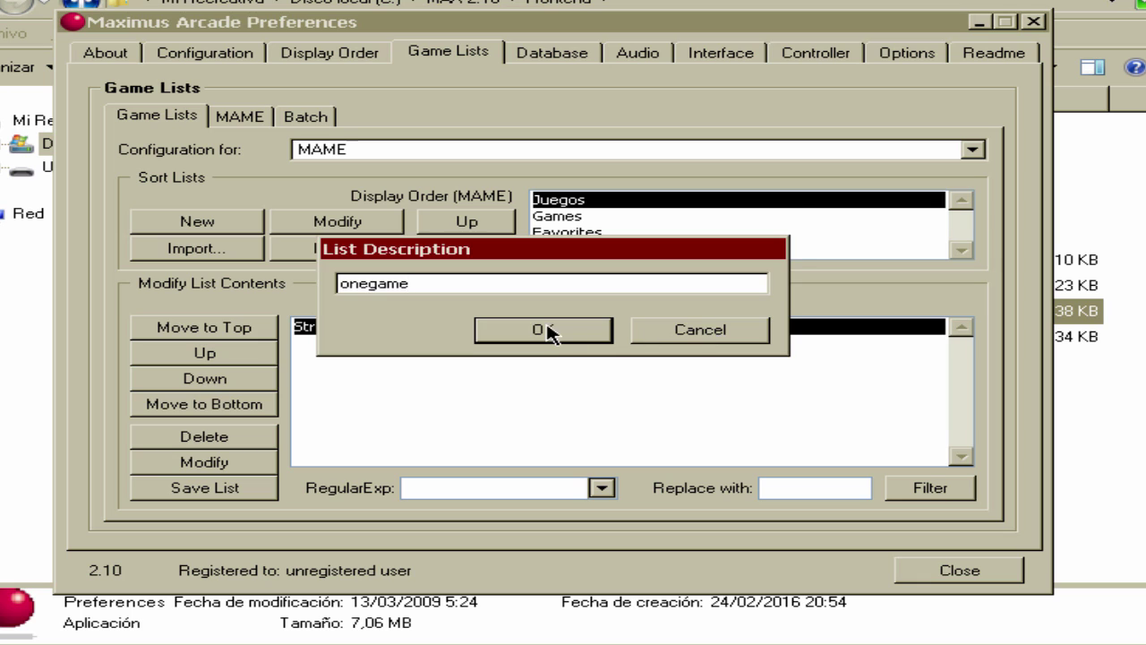
click(546, 330)
Step: Compare the contents of the onegame, Games and Favorites lists
click(564, 216)
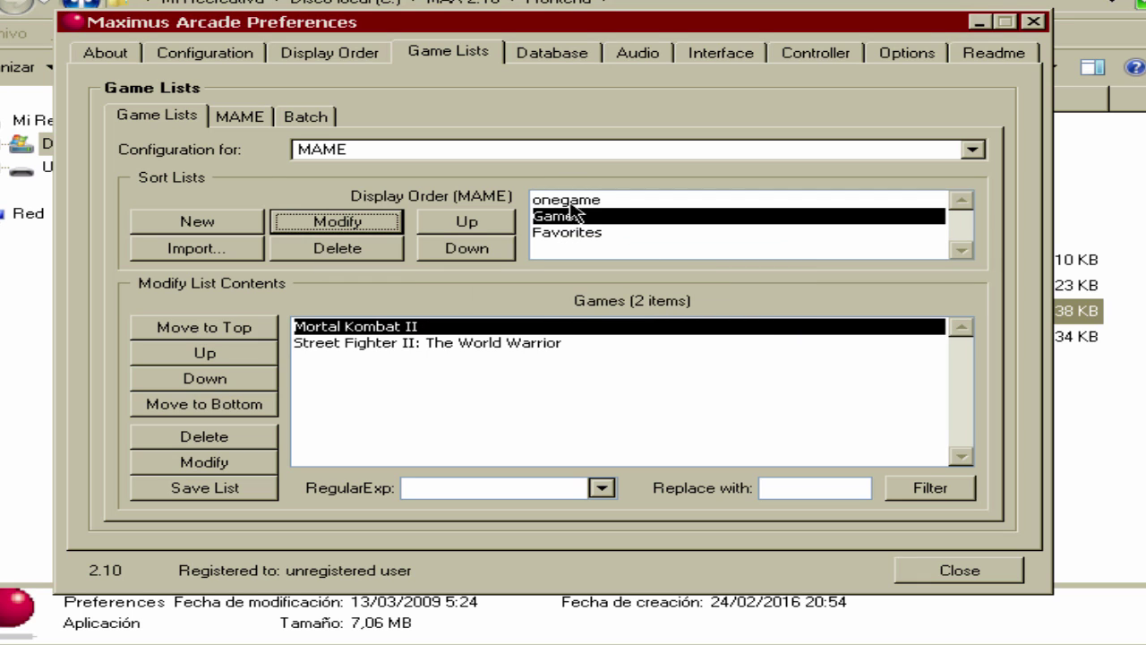
click(597, 200)
click(569, 232)
click(573, 218)
click(586, 202)
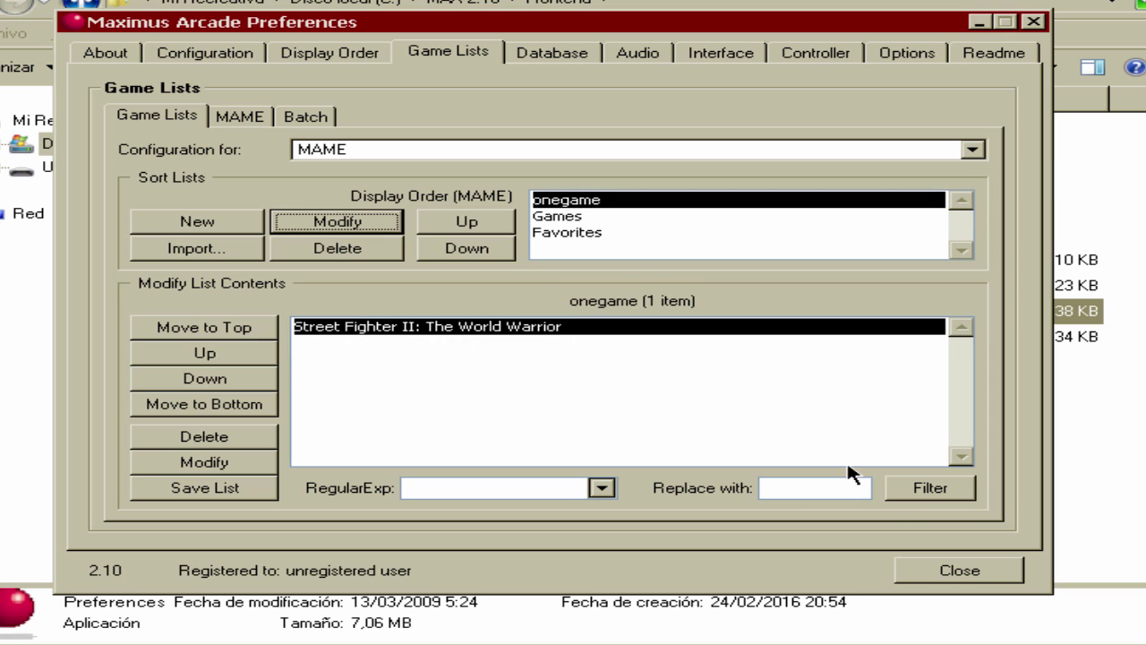
Step: Close the preferences and launch the Maximus Arcade front end, declining the trial registration
click(958, 573)
click(341, 352)
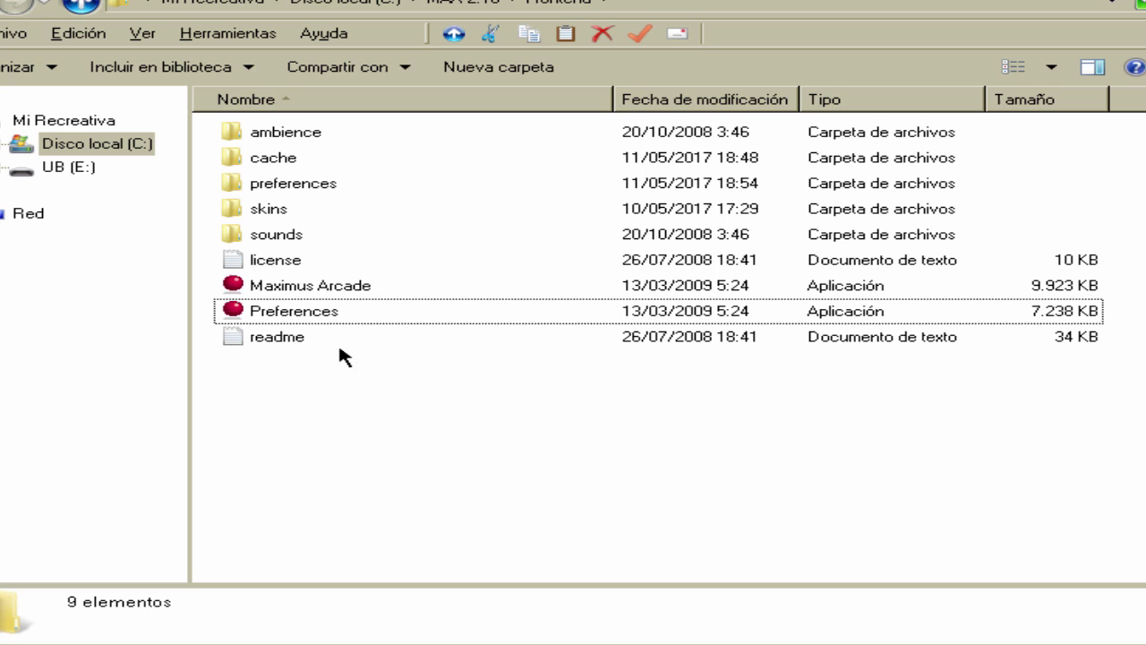
double_click(324, 292)
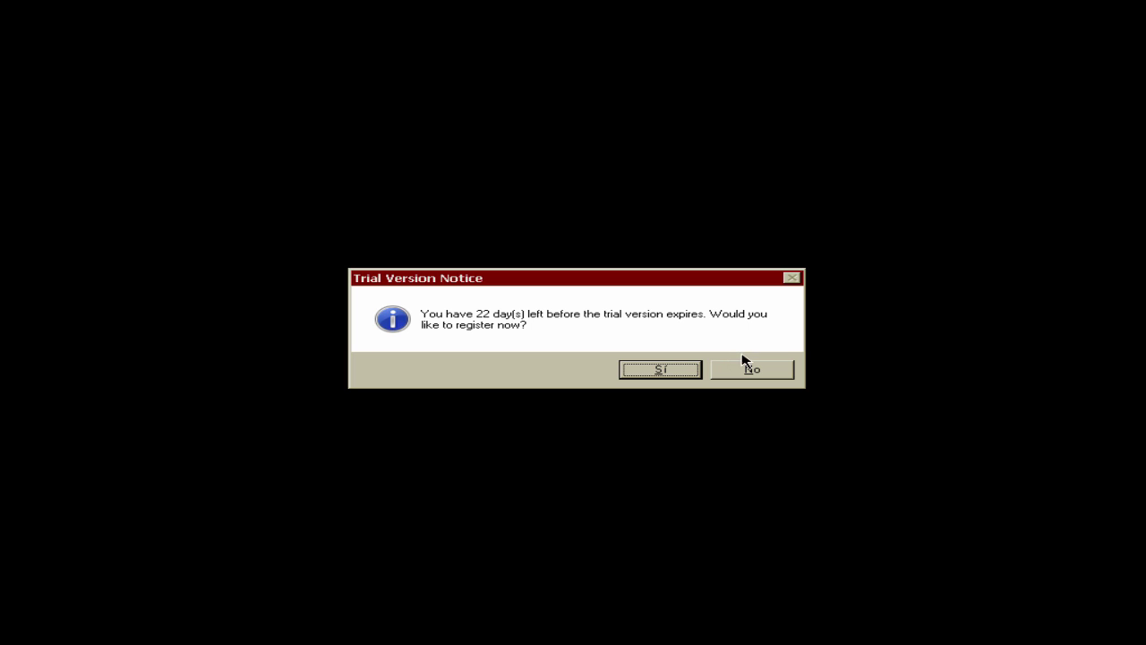
click(755, 375)
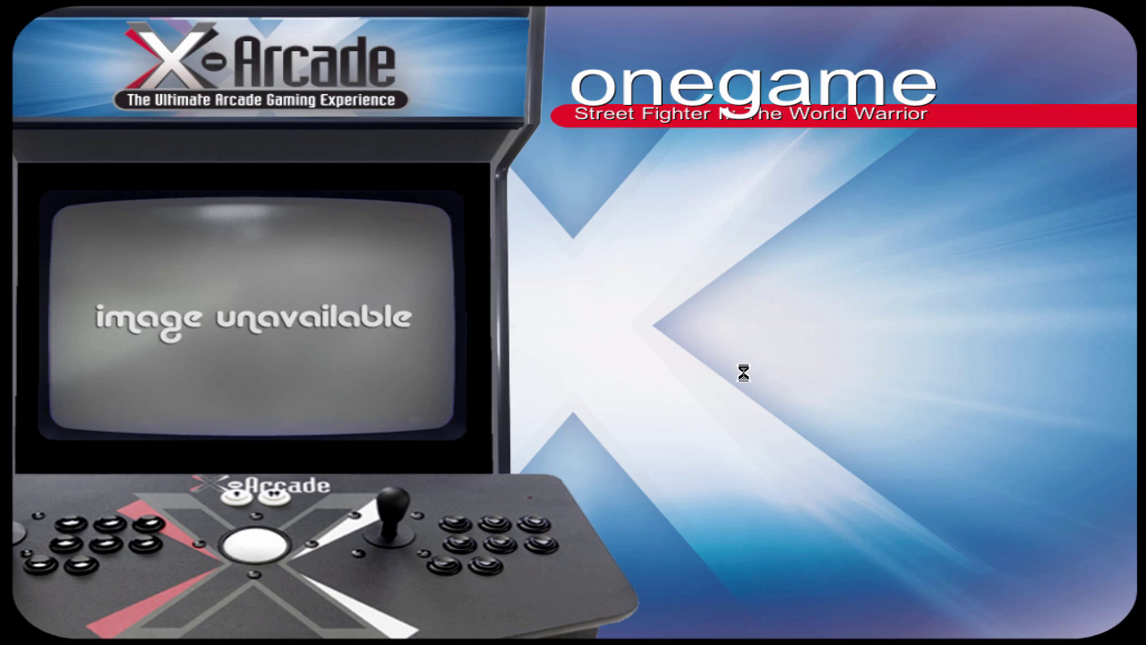
Step: Rescan the media for MAME and decline the trial registration again
key(Escape)
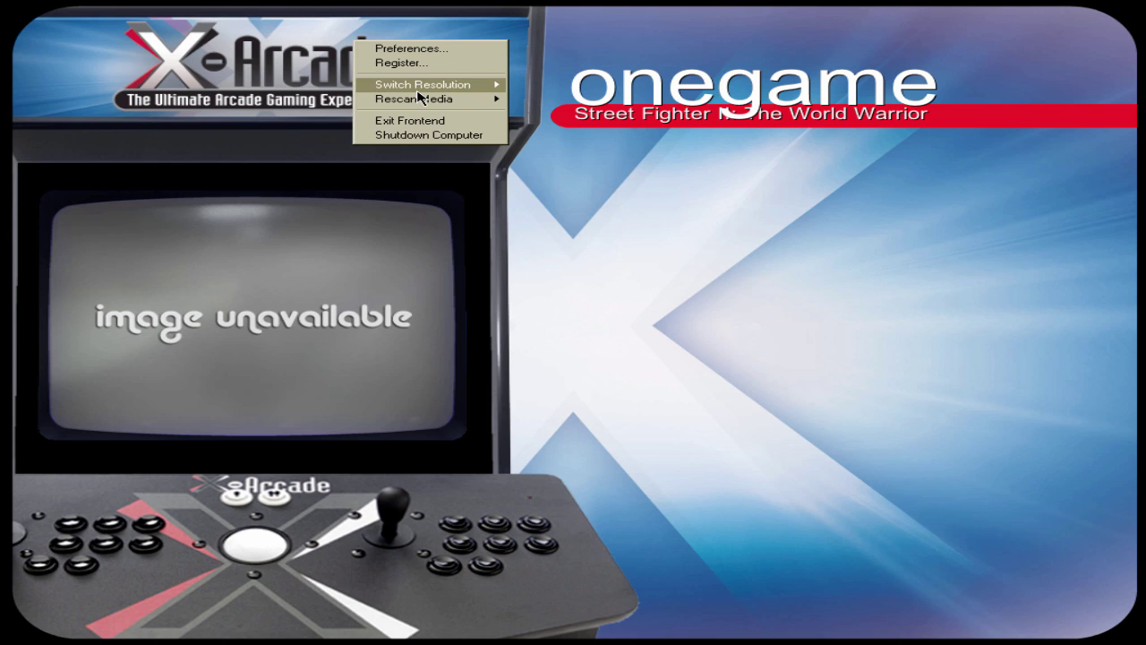
mouse_move(419, 103)
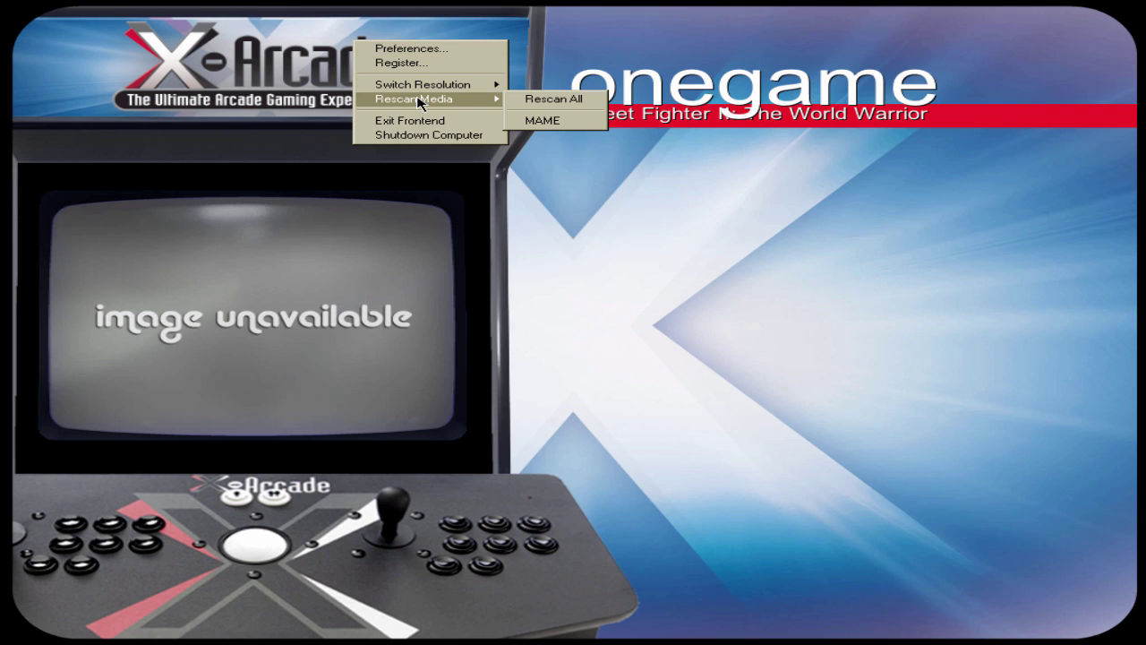
click(541, 121)
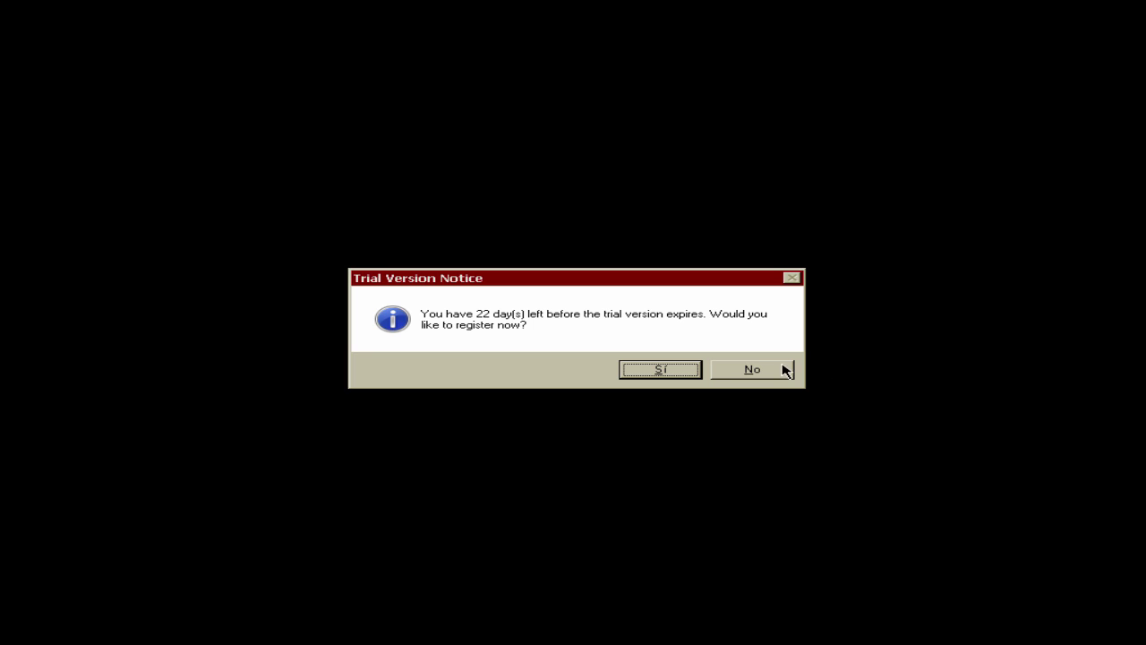
click(752, 369)
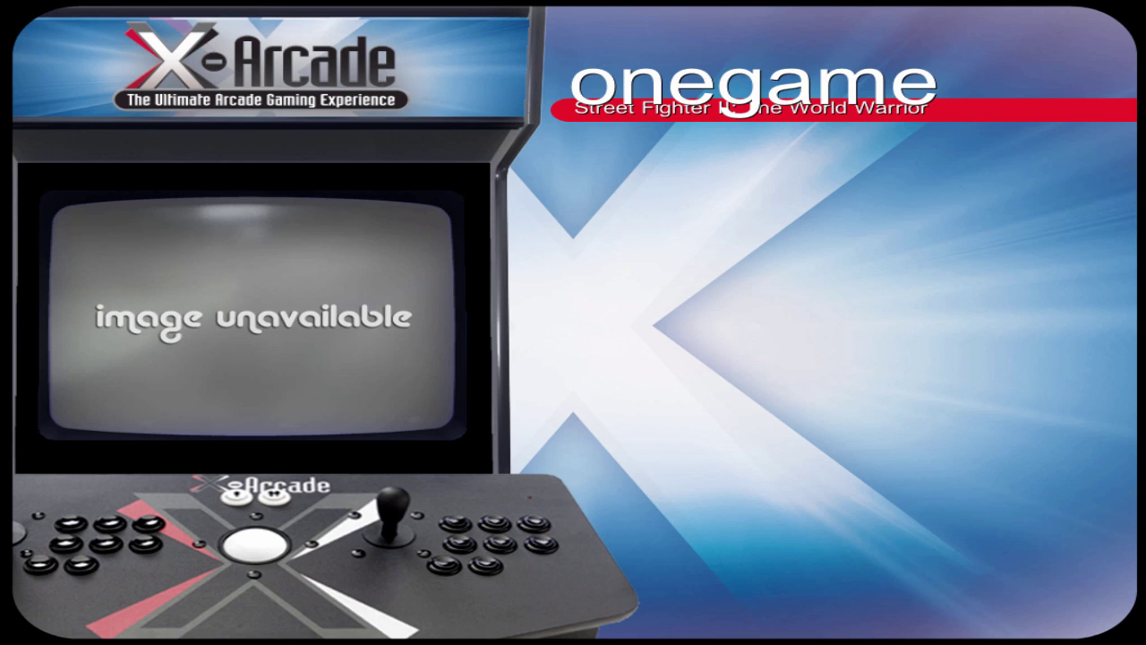
Step: Exit the front end and open the Frontend folder inside MAX 2.10 on the local disk C:
key(Escape)
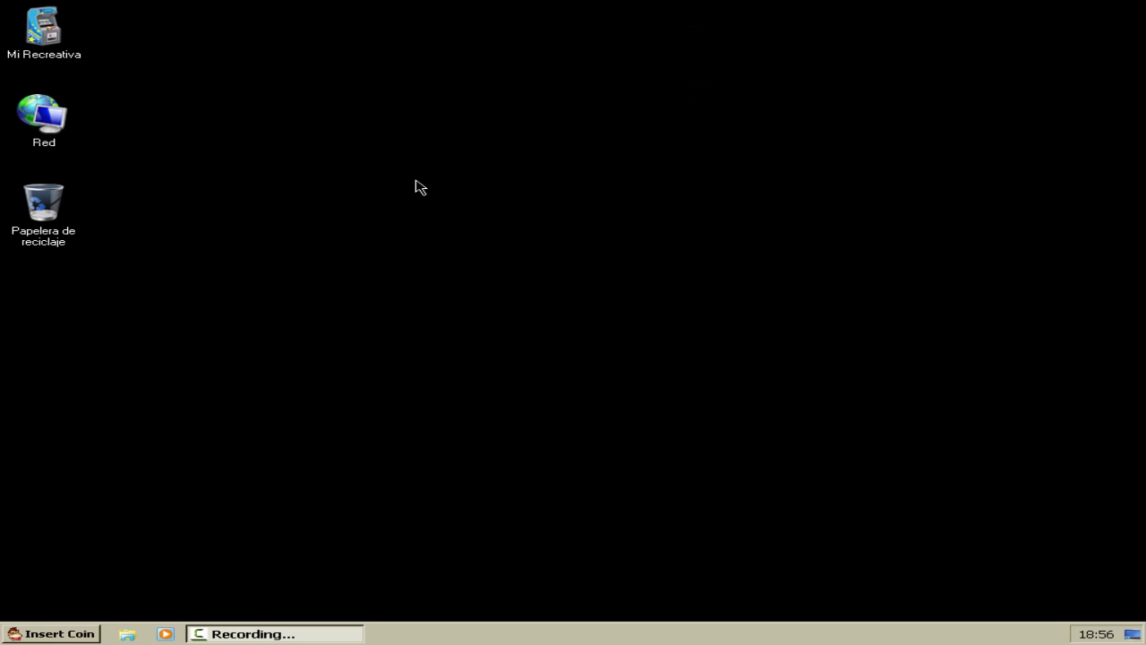
click(47, 634)
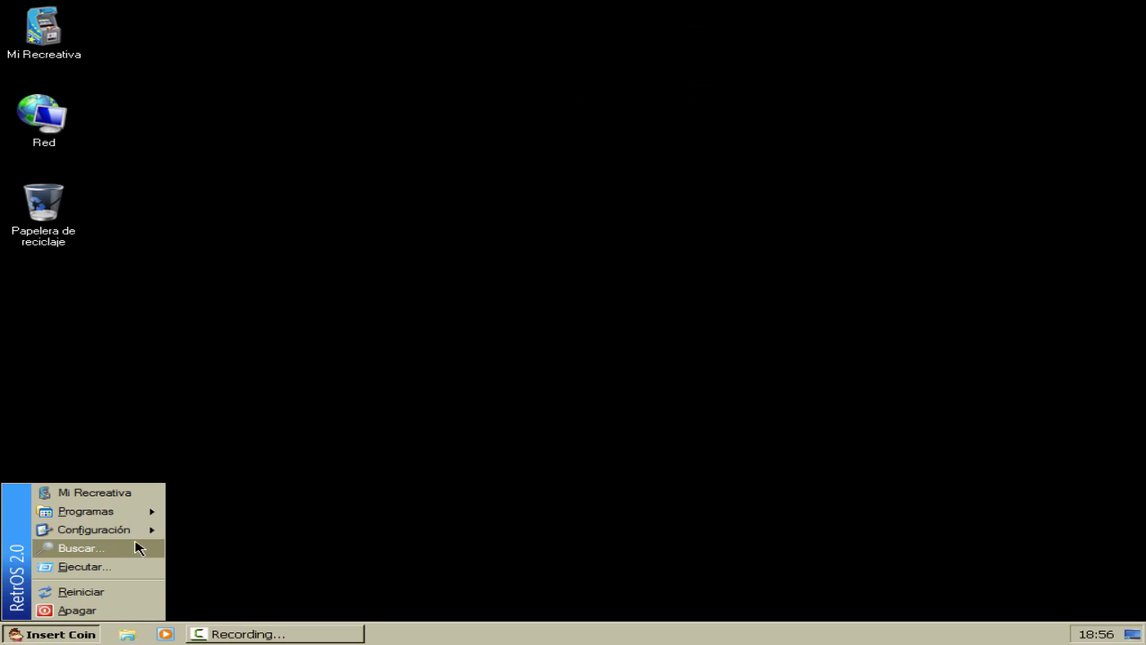
click(81, 492)
double_click(493, 213)
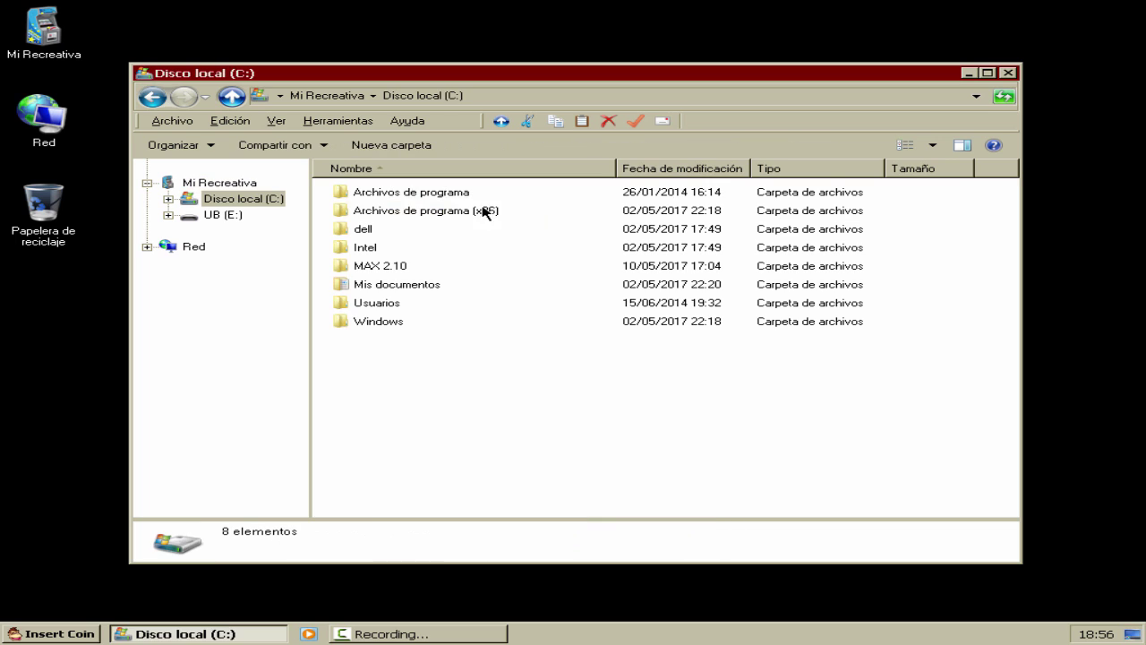
double_click(374, 274)
double_click(383, 210)
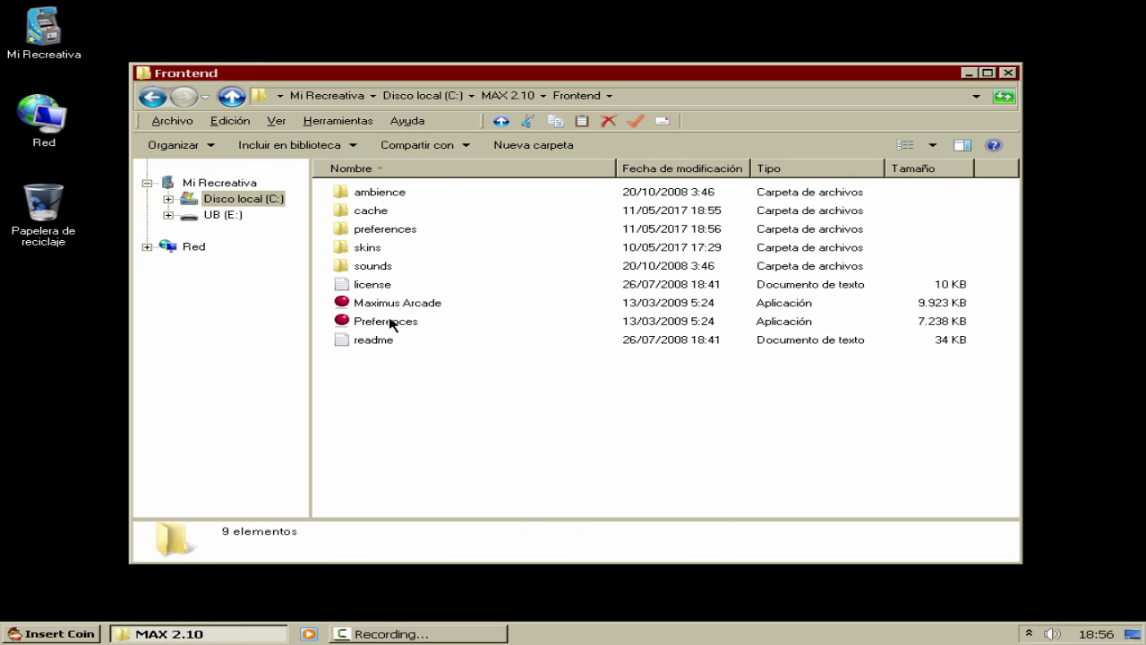
Step: Reopen the Maximus Arcade preferences and select the Games list among MAME's game lists
double_click(387, 322)
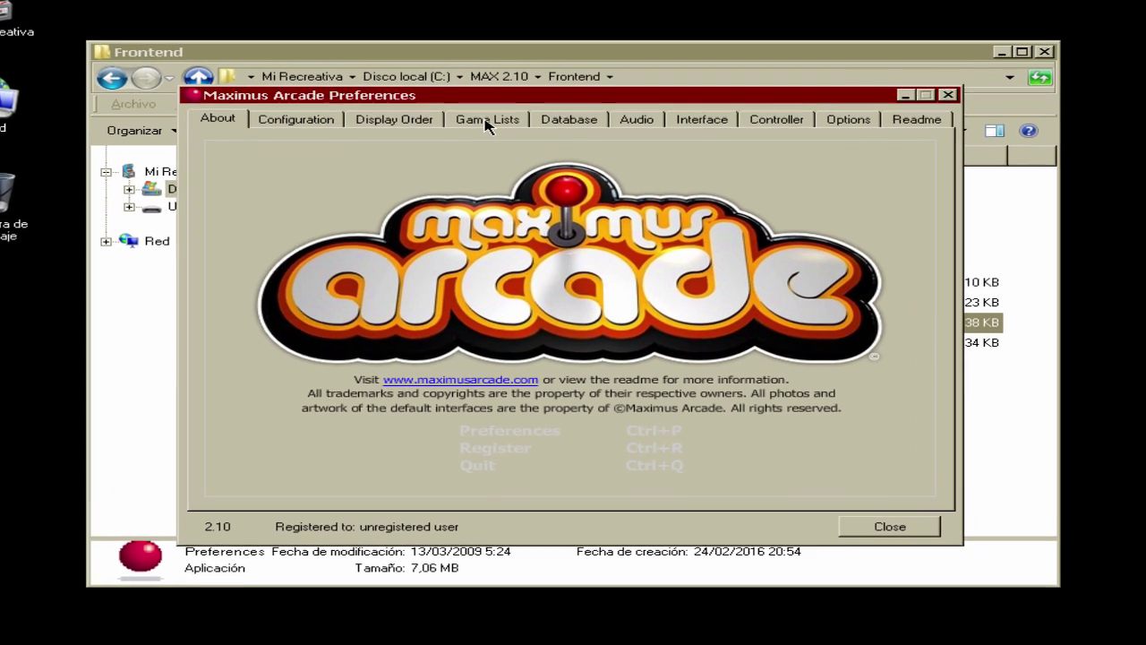
click(496, 136)
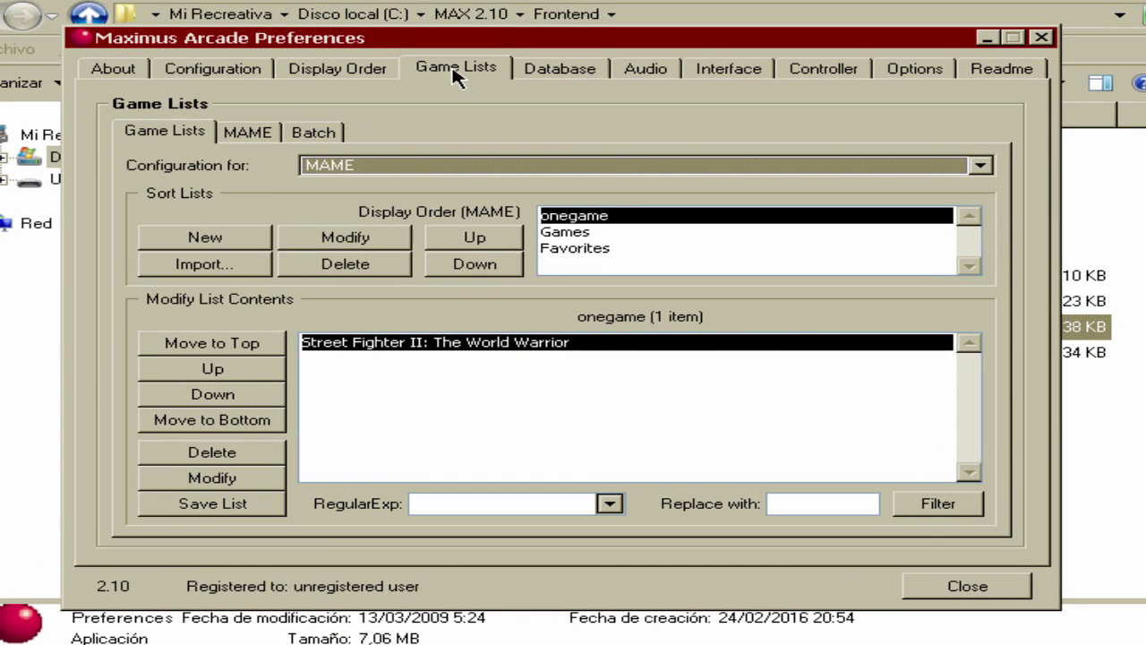
click(584, 234)
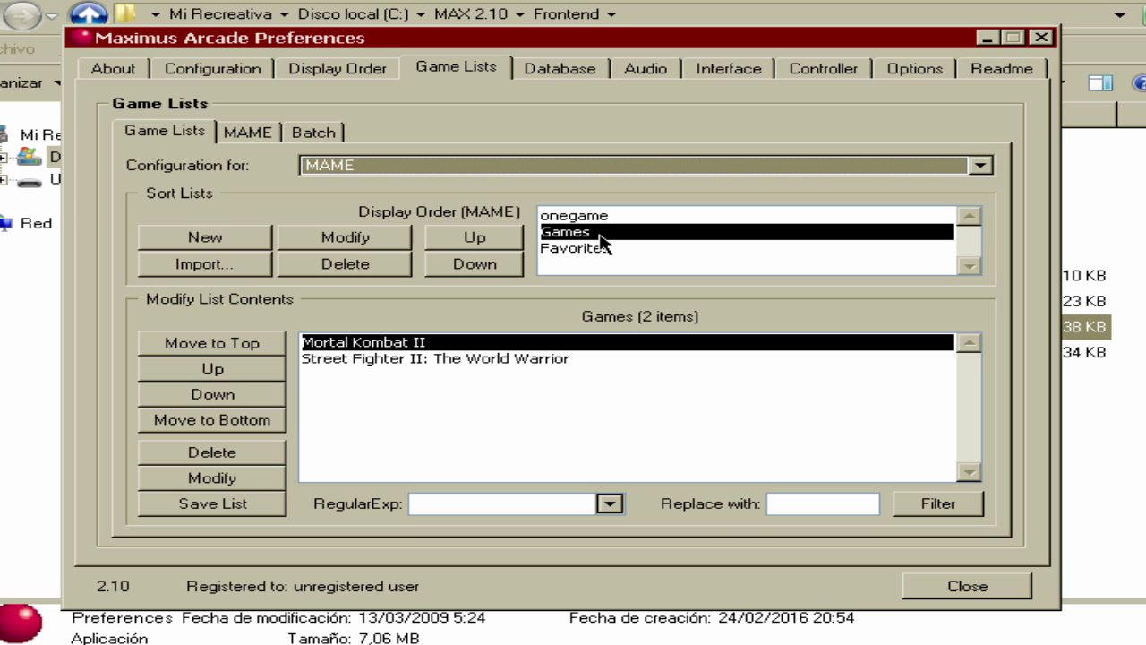
Step: Compare the games contained in MAME's Games list with those in the onegame list
click(371, 407)
click(378, 343)
click(380, 360)
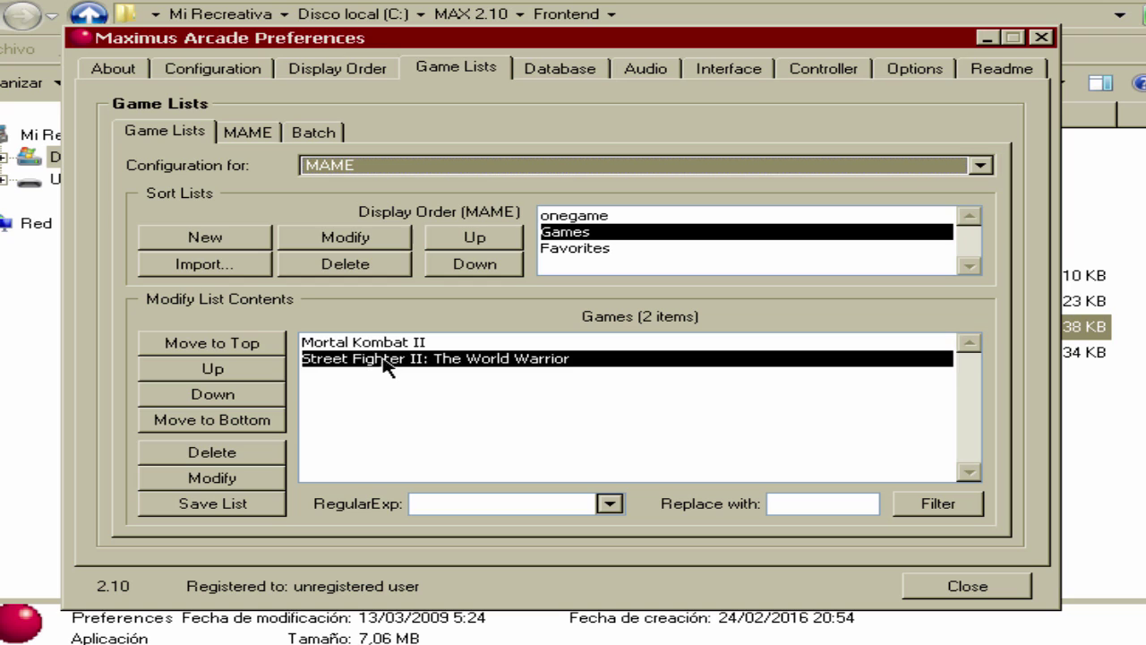
click(380, 343)
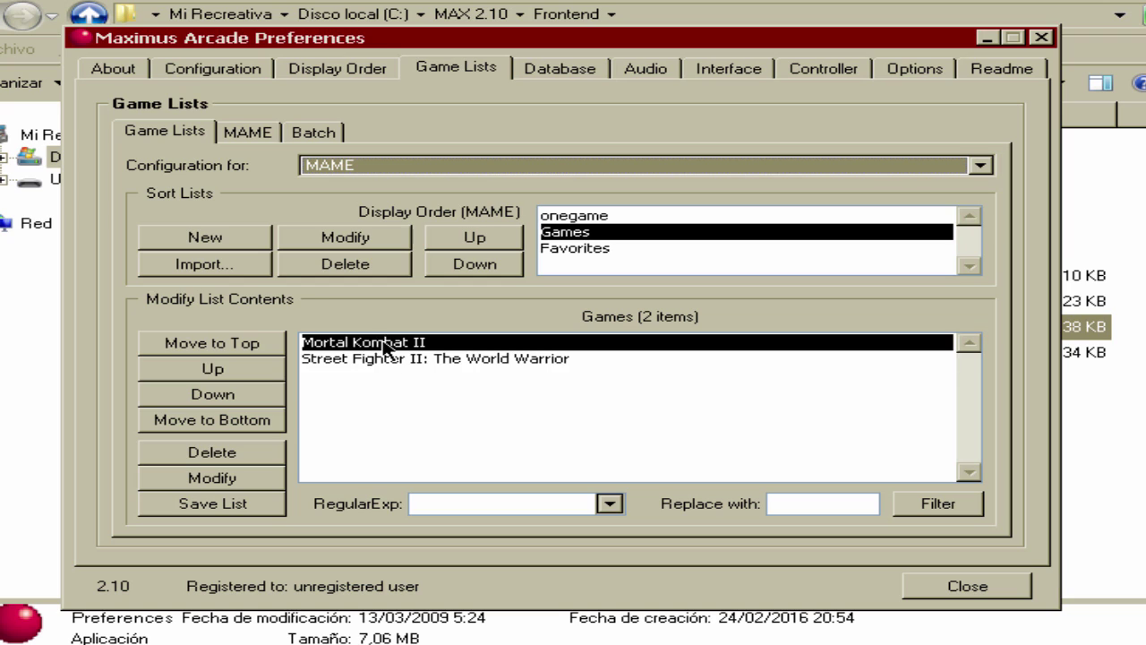
click(577, 216)
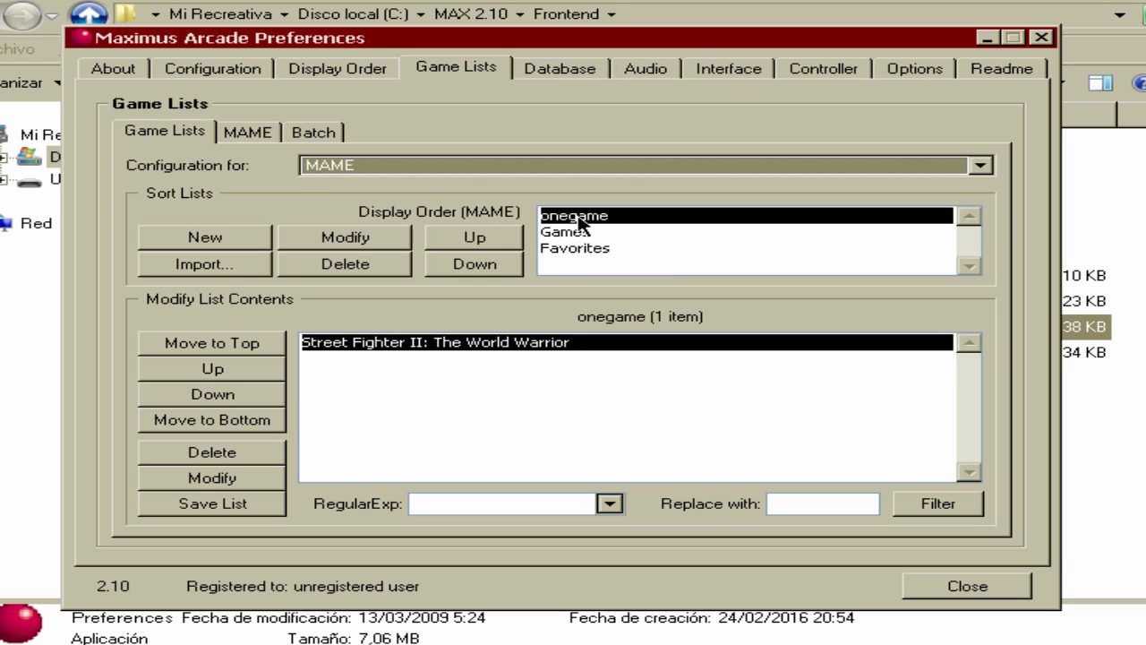
click(614, 233)
Step: Look through the preset regular expressions for filtering the Games list and reselect the onegame list
click(609, 503)
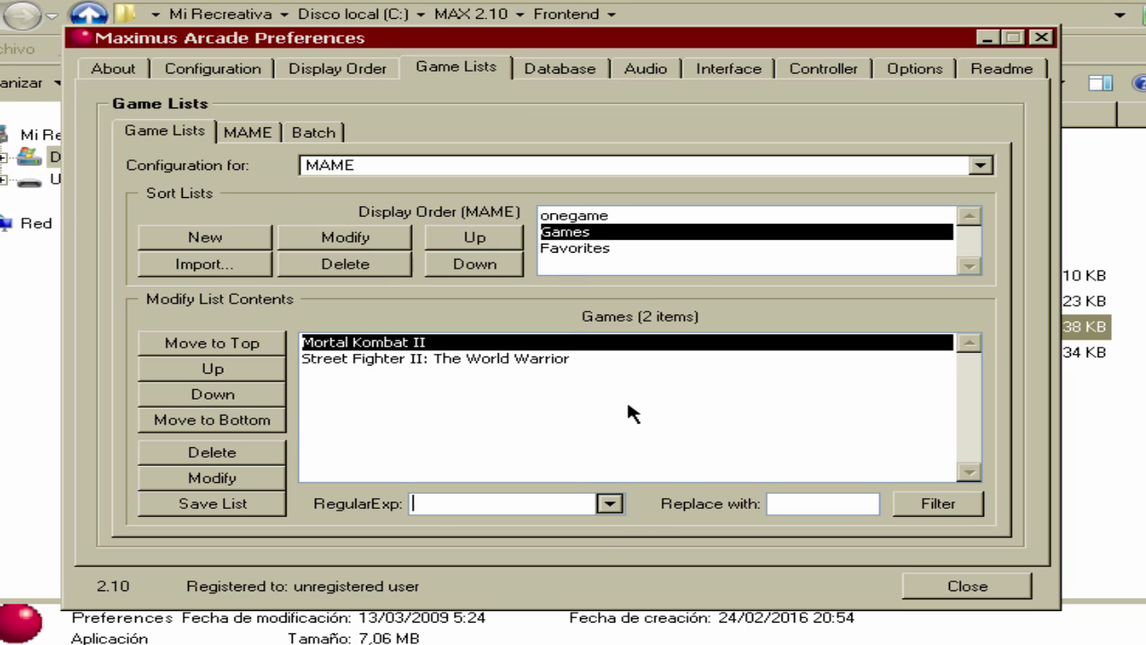
click(609, 505)
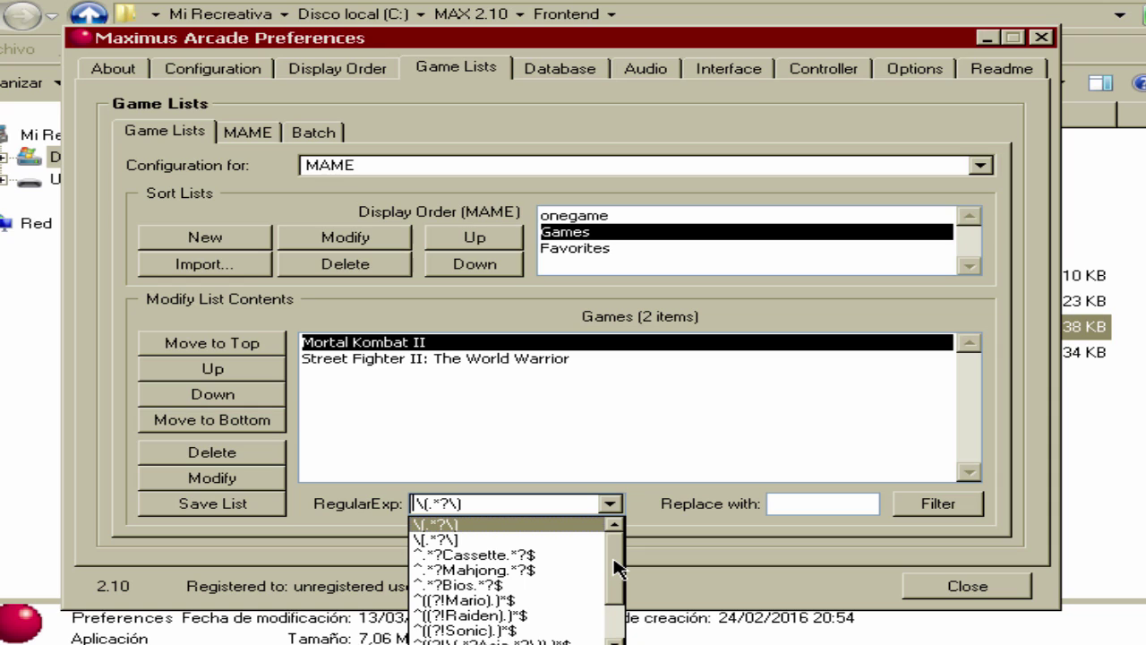
drag(617, 569, 616, 631)
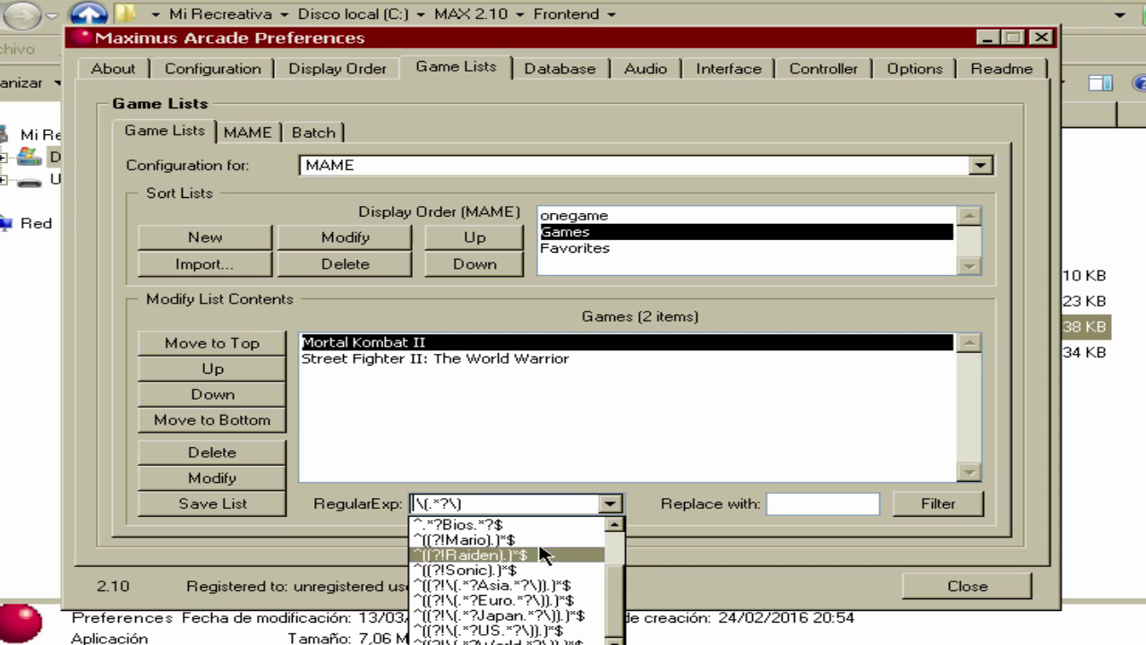
click(648, 512)
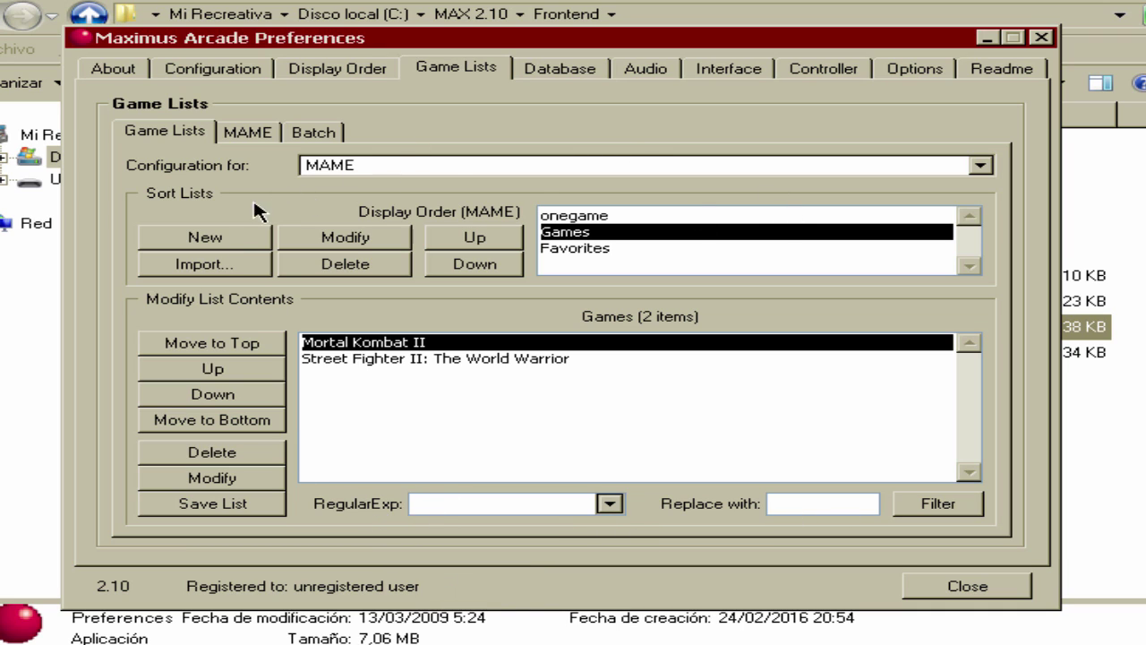
click(573, 215)
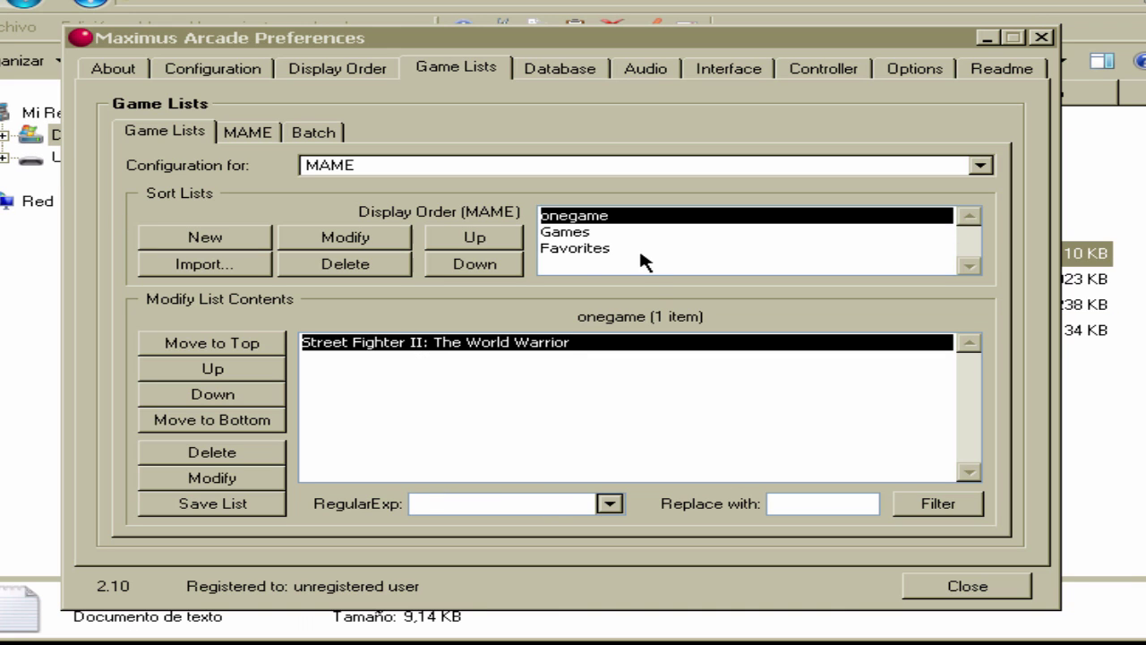
Step: Try to build a MAME game list by dimension using the Vertical option
click(251, 136)
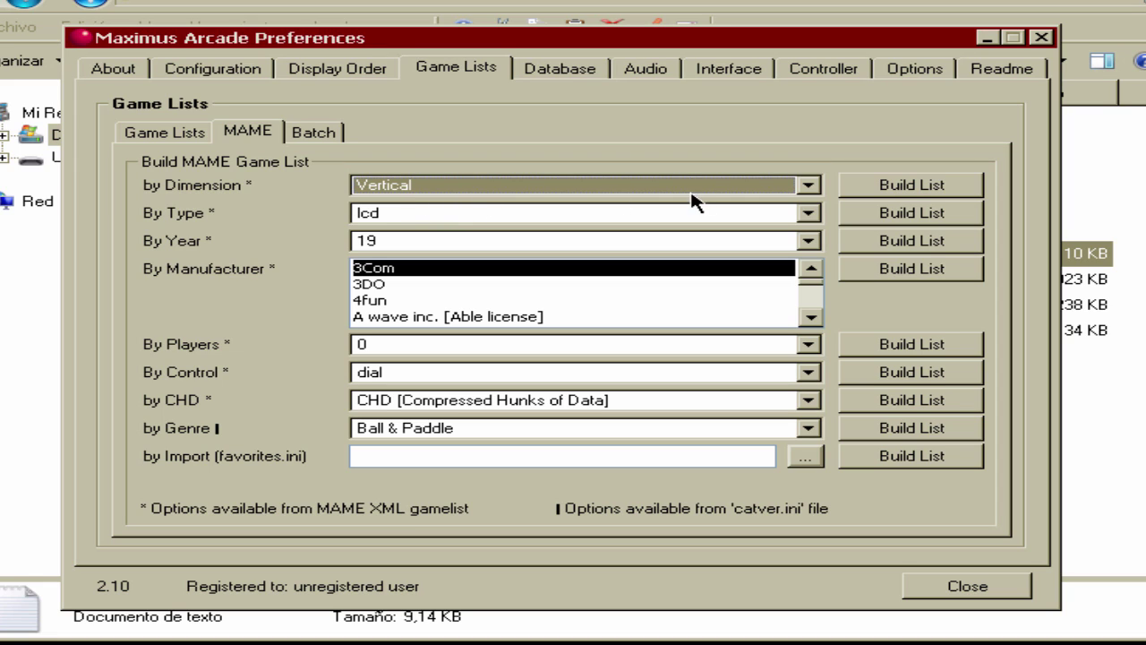
click(809, 184)
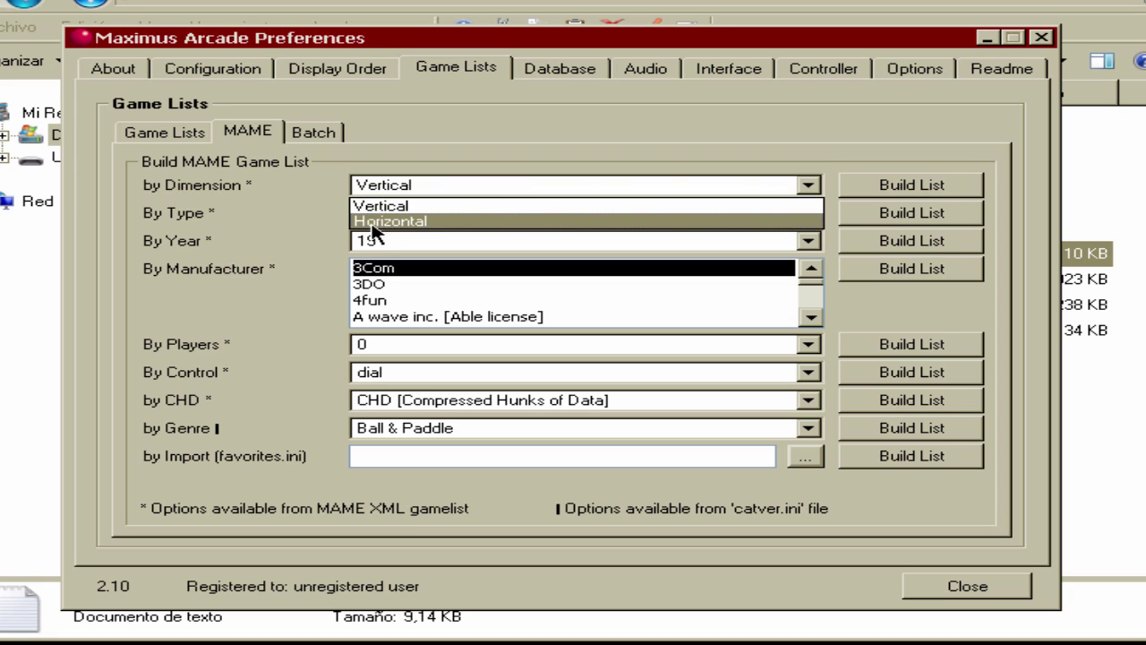
click(392, 205)
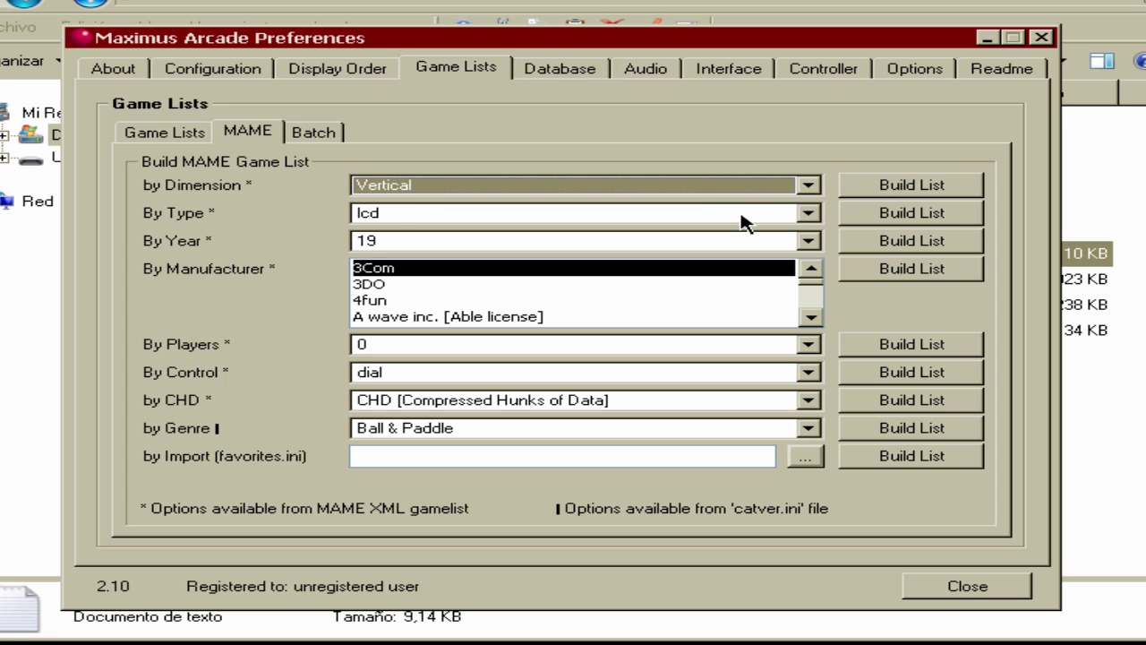
click(169, 134)
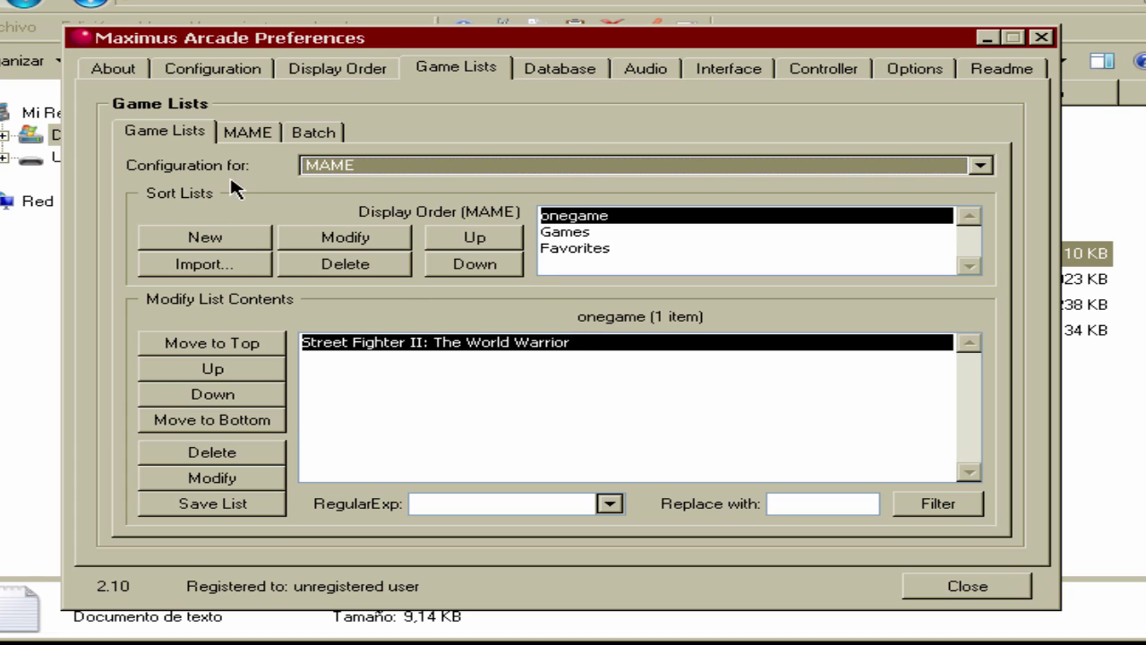
click(259, 135)
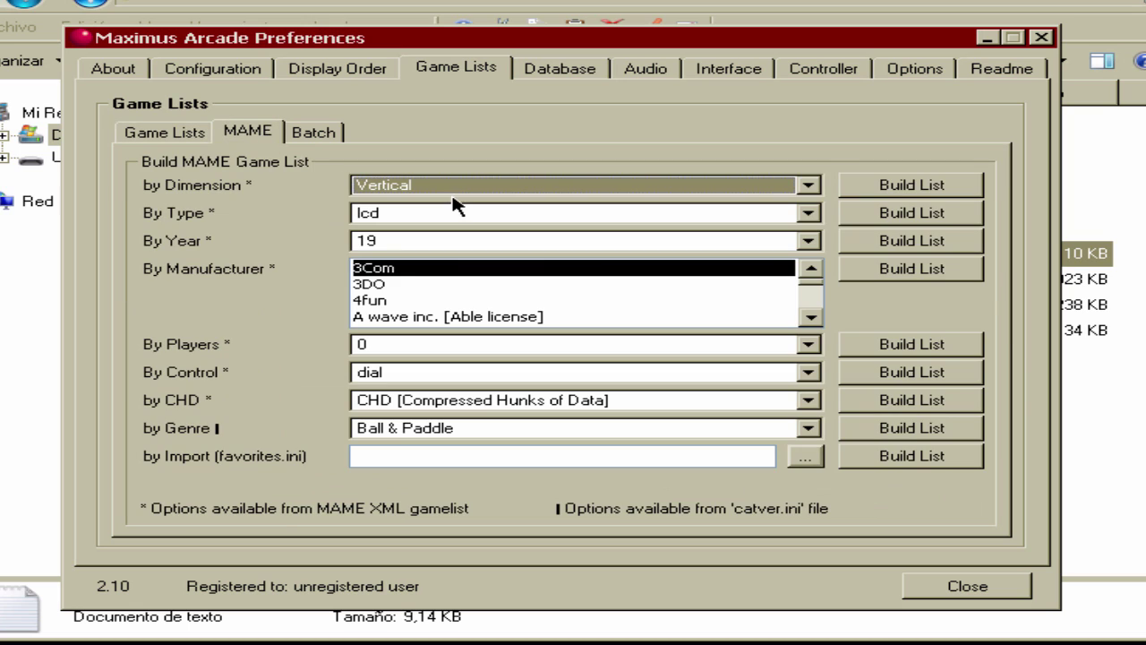
click(899, 188)
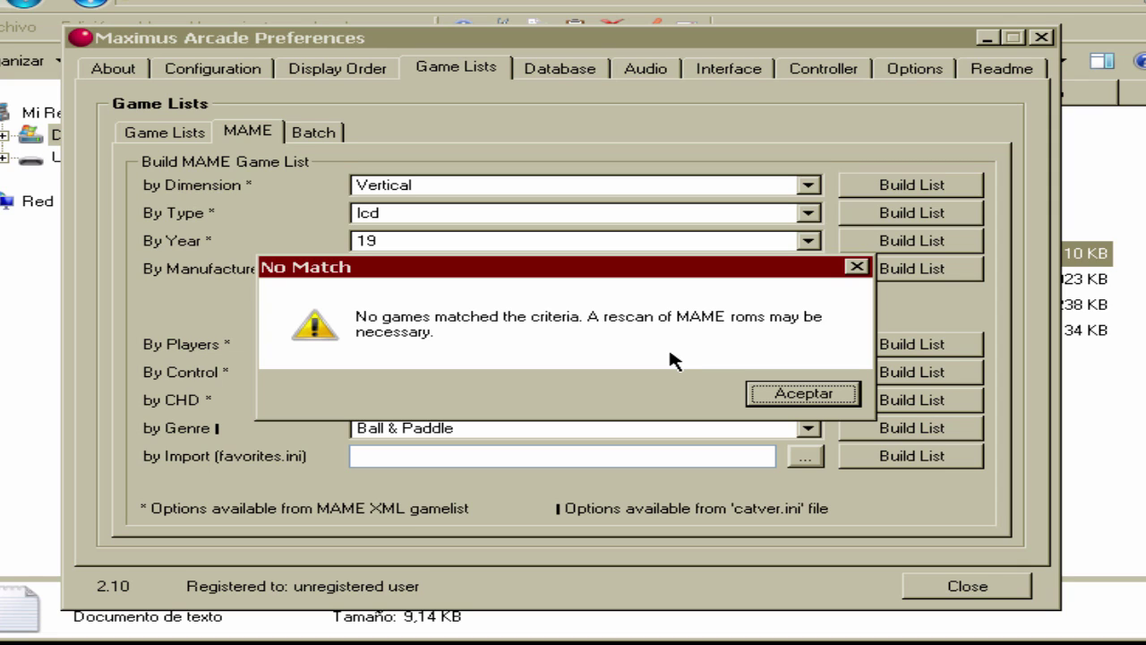
click(801, 394)
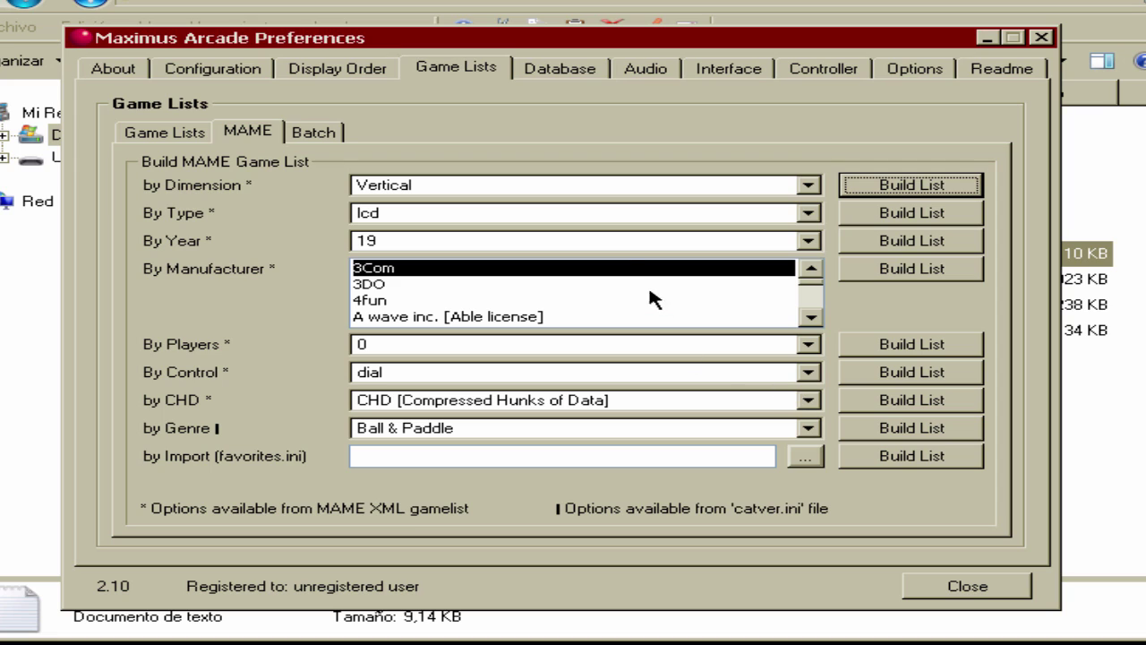
Step: Start building a MAME game list by dimension using the Horizontal option, and cancel at the list name
click(811, 188)
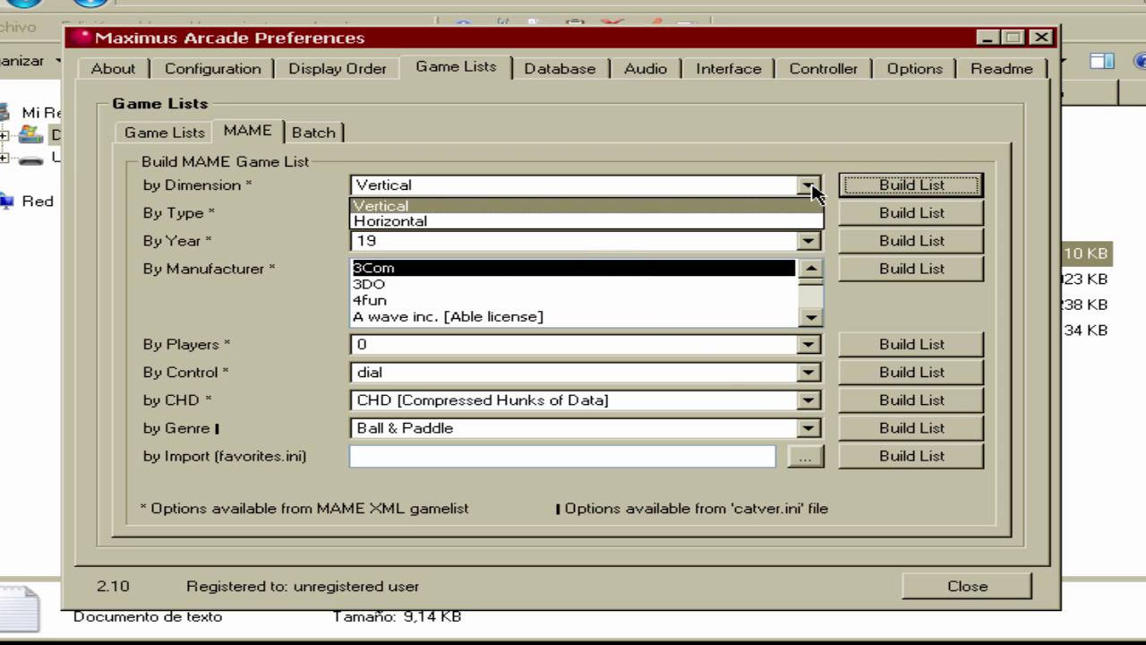
click(405, 221)
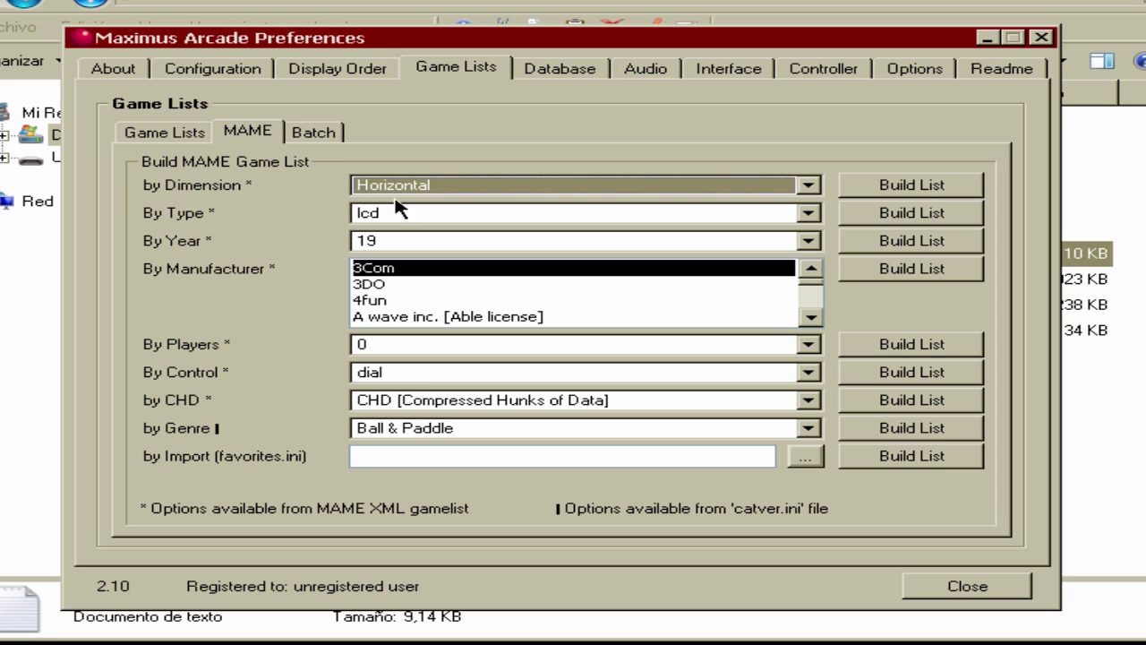
click(922, 186)
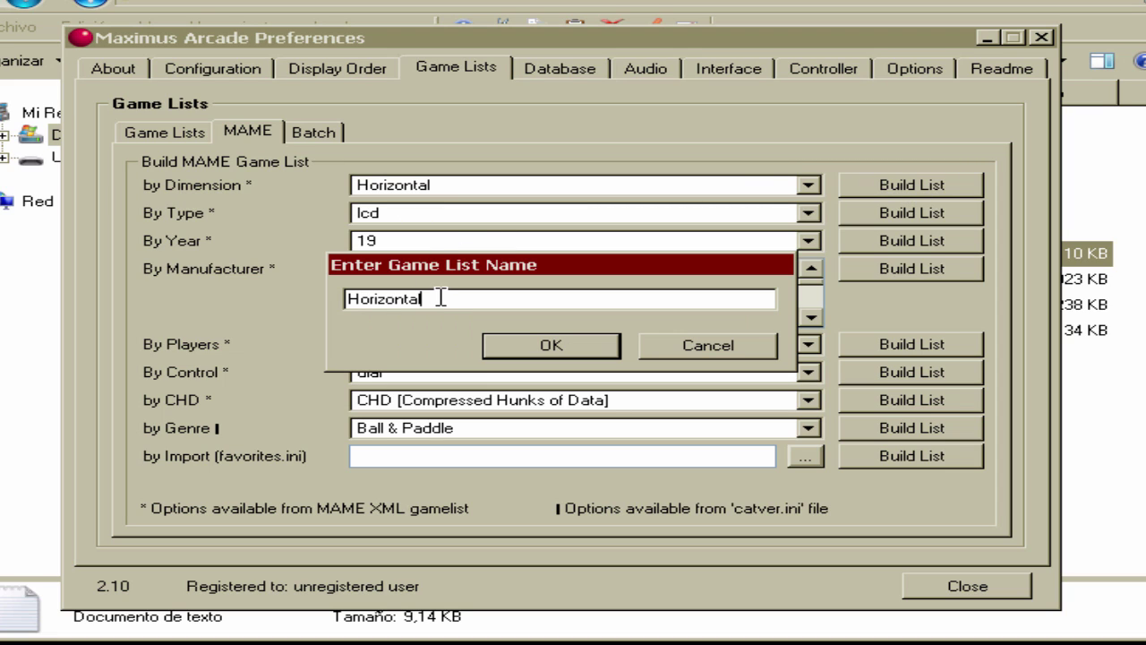
drag(440, 298, 277, 313)
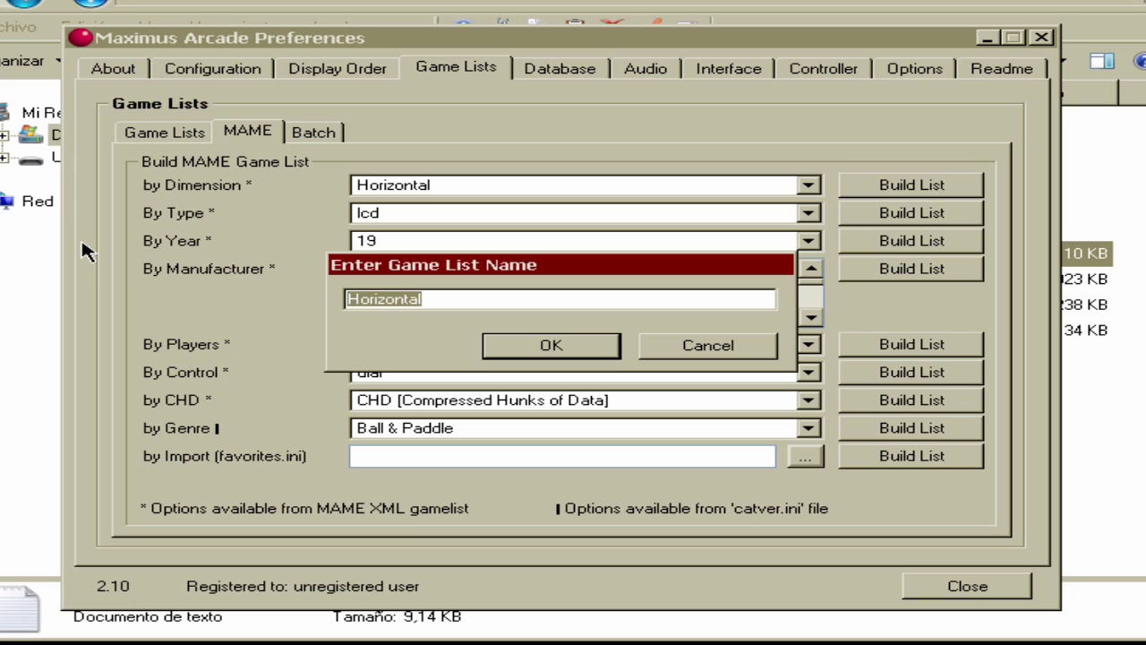
click(752, 349)
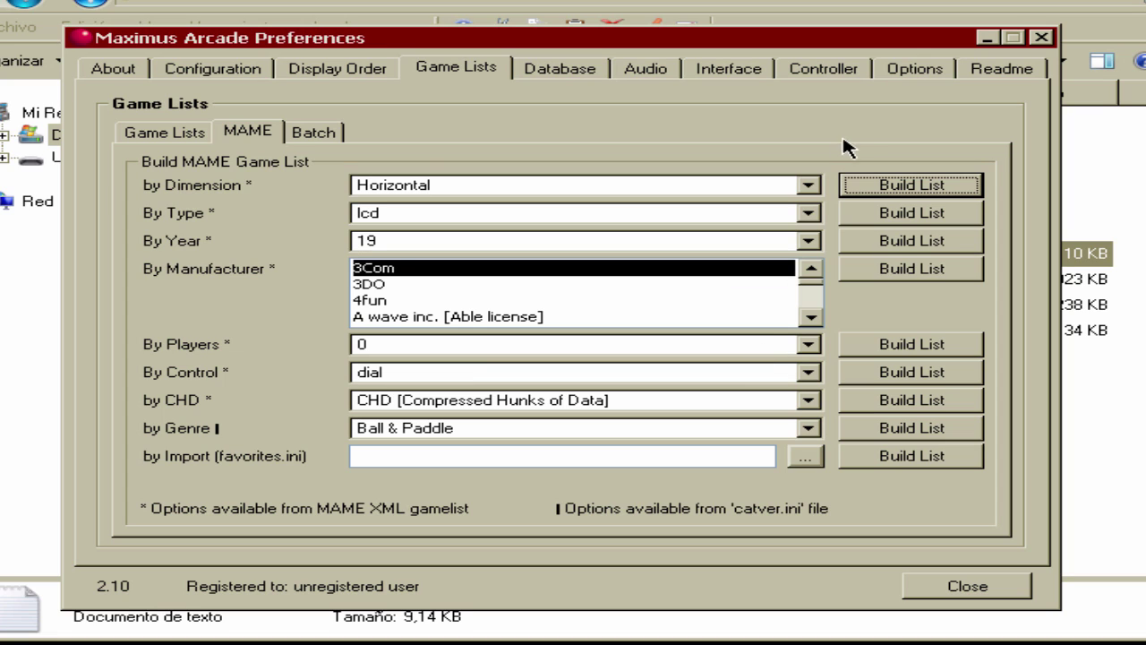
Step: Try to build a MAME game list by players with the number of players set to 4
click(685, 213)
click(808, 344)
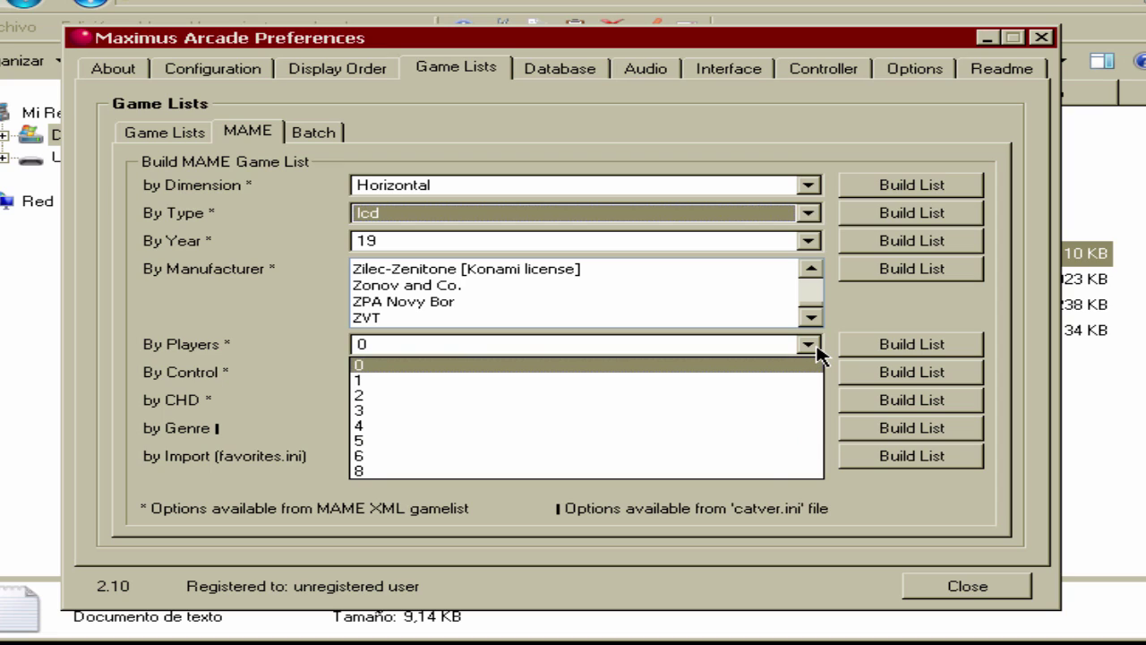
click(814, 350)
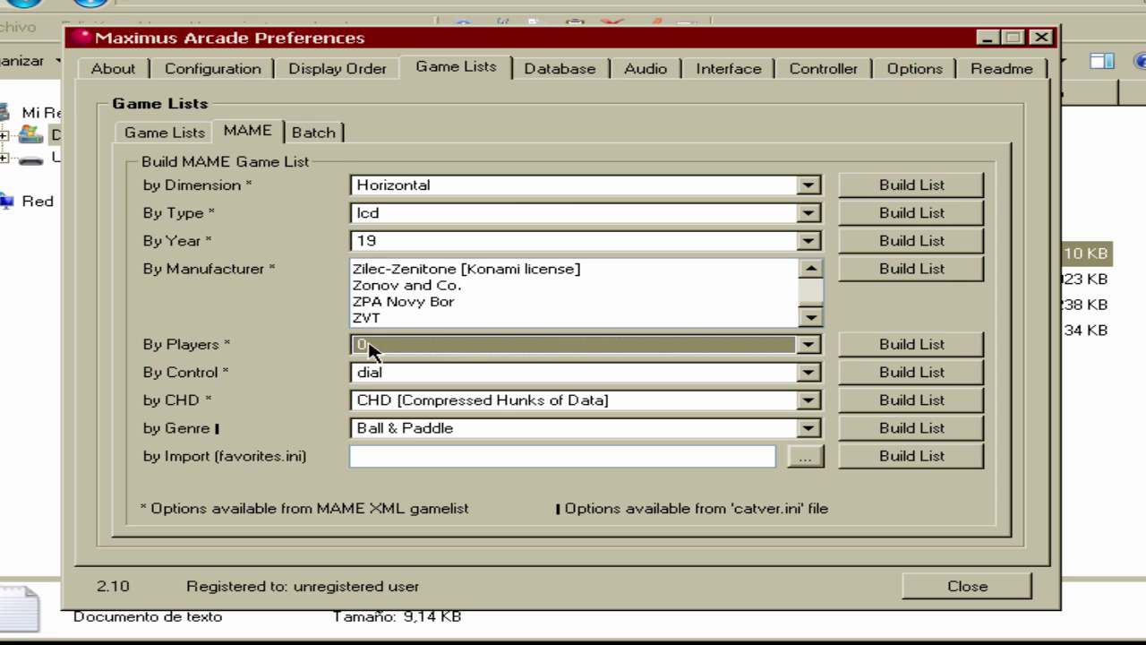
click(809, 345)
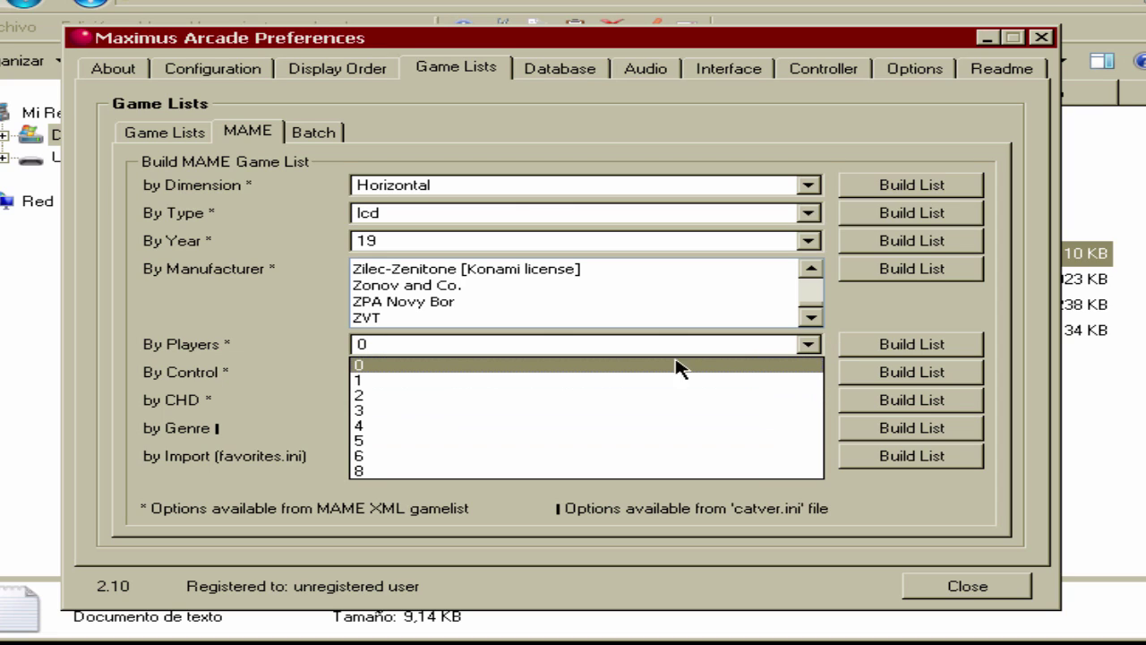
click(366, 401)
click(810, 345)
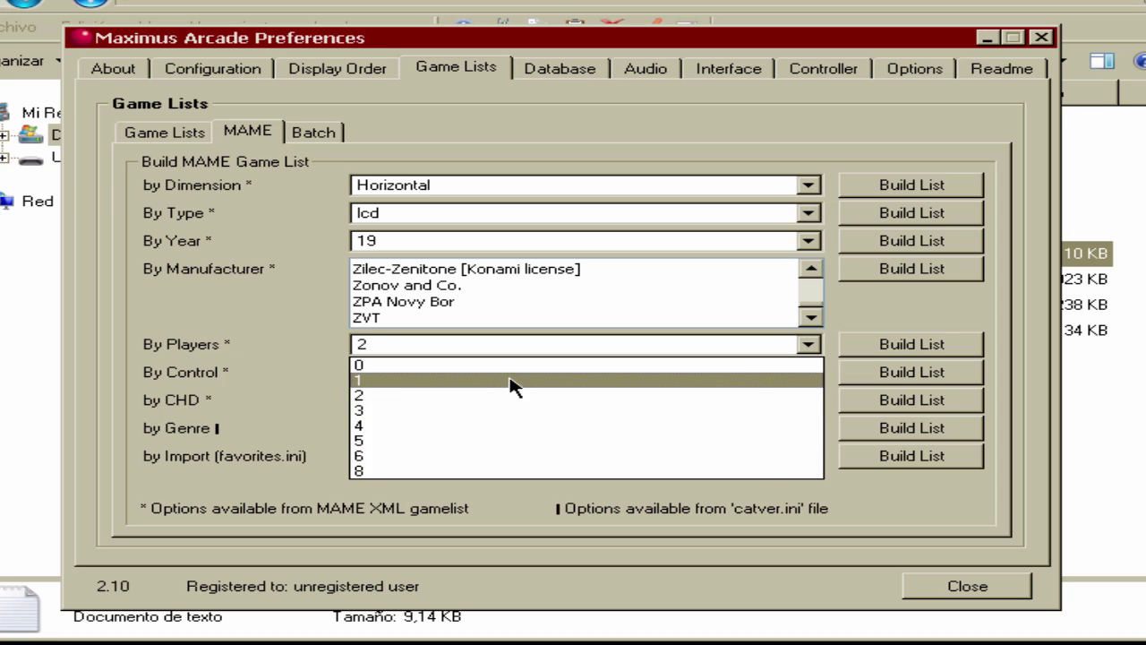
click(370, 427)
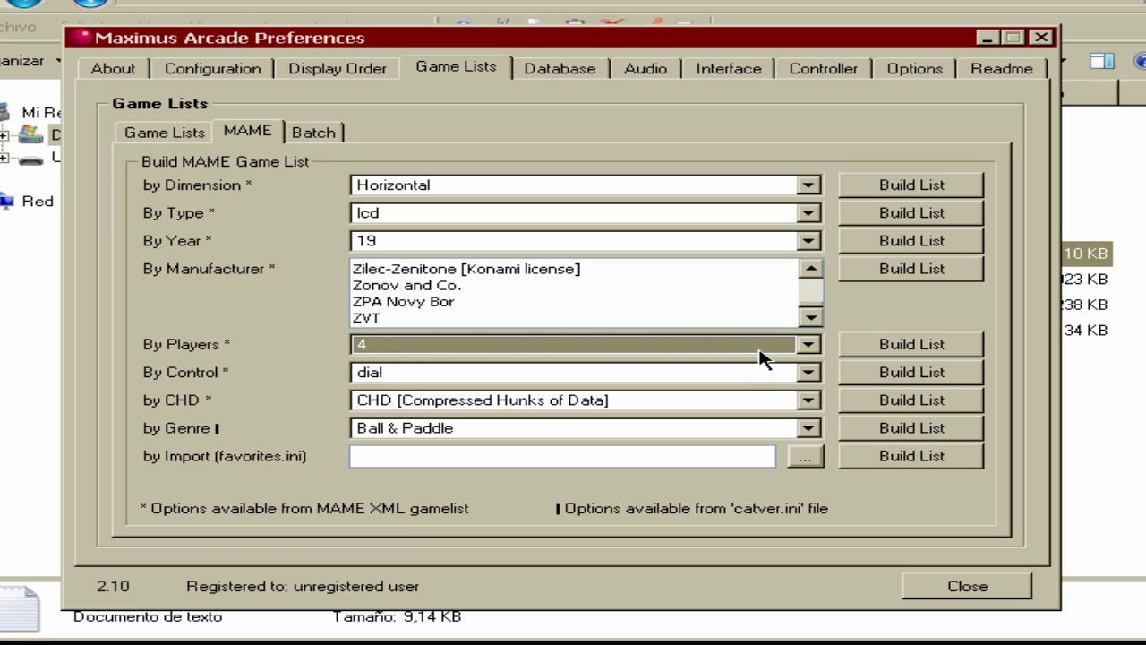
click(917, 354)
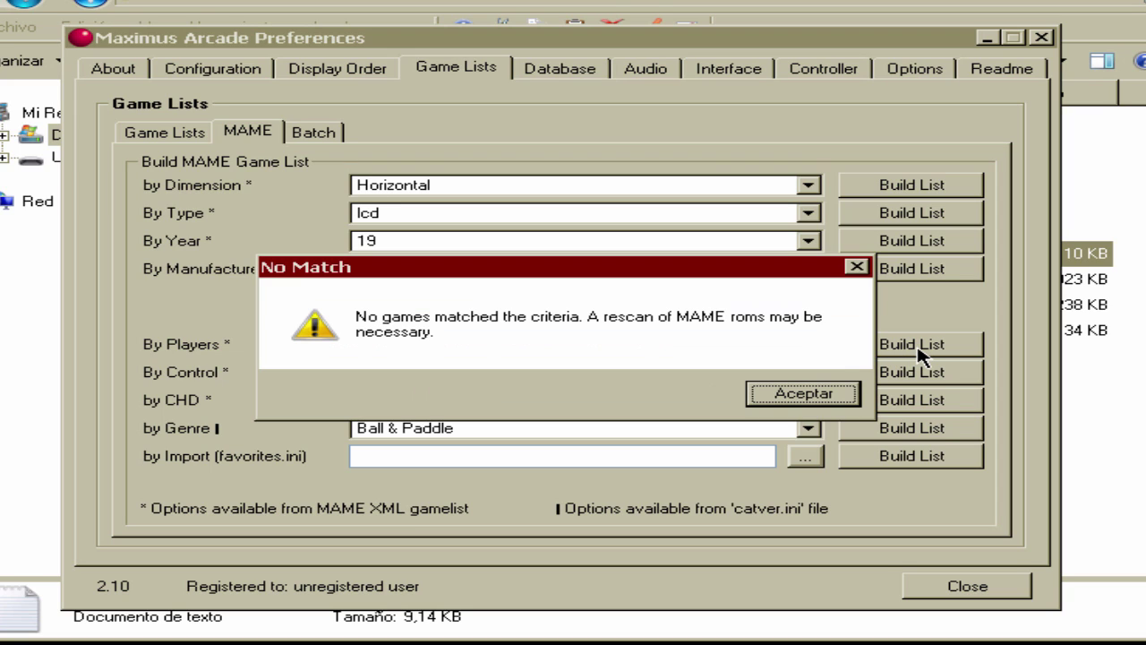
click(825, 396)
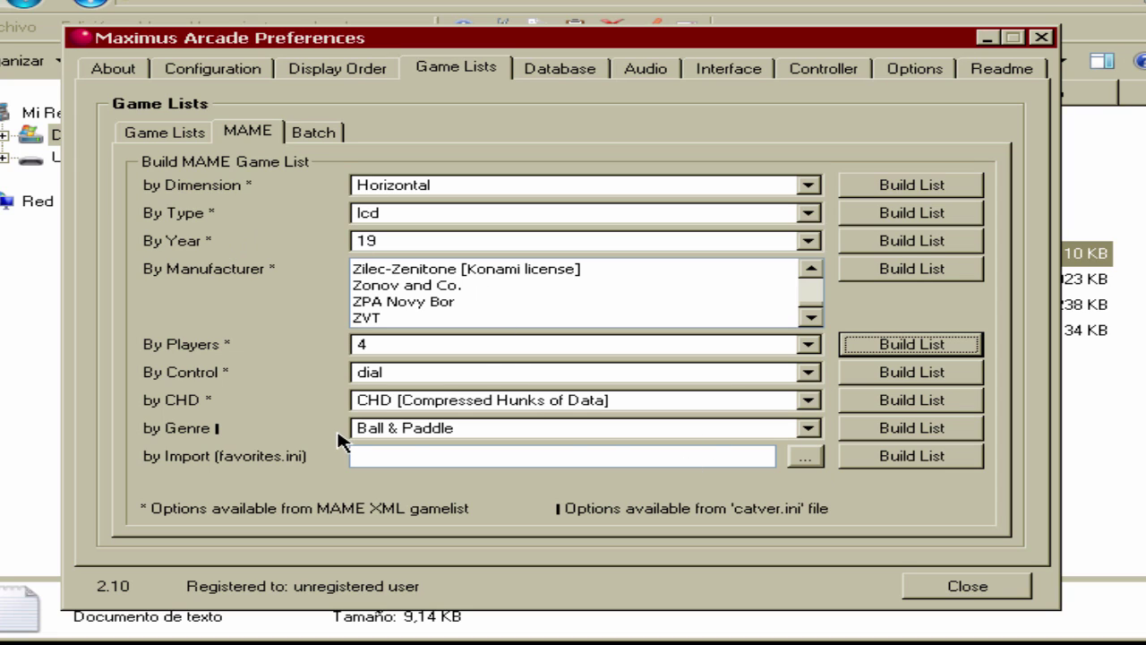
Step: Browse the MAME folder for a file to launch by batch, cancel, and try to create the batch without a file
click(315, 134)
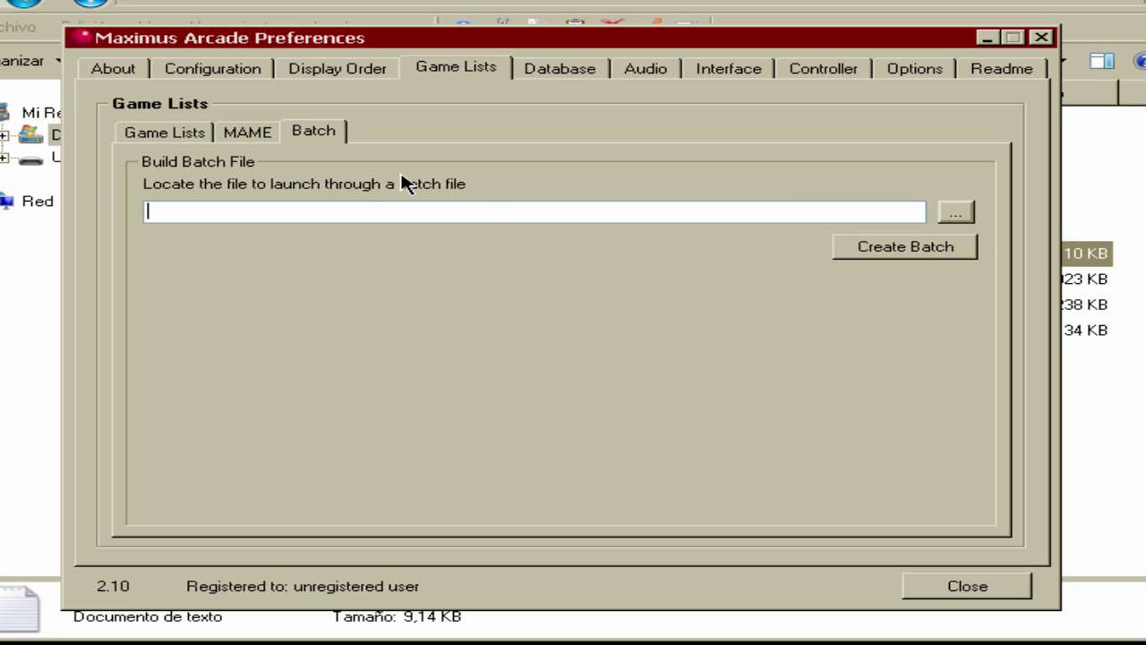
click(960, 213)
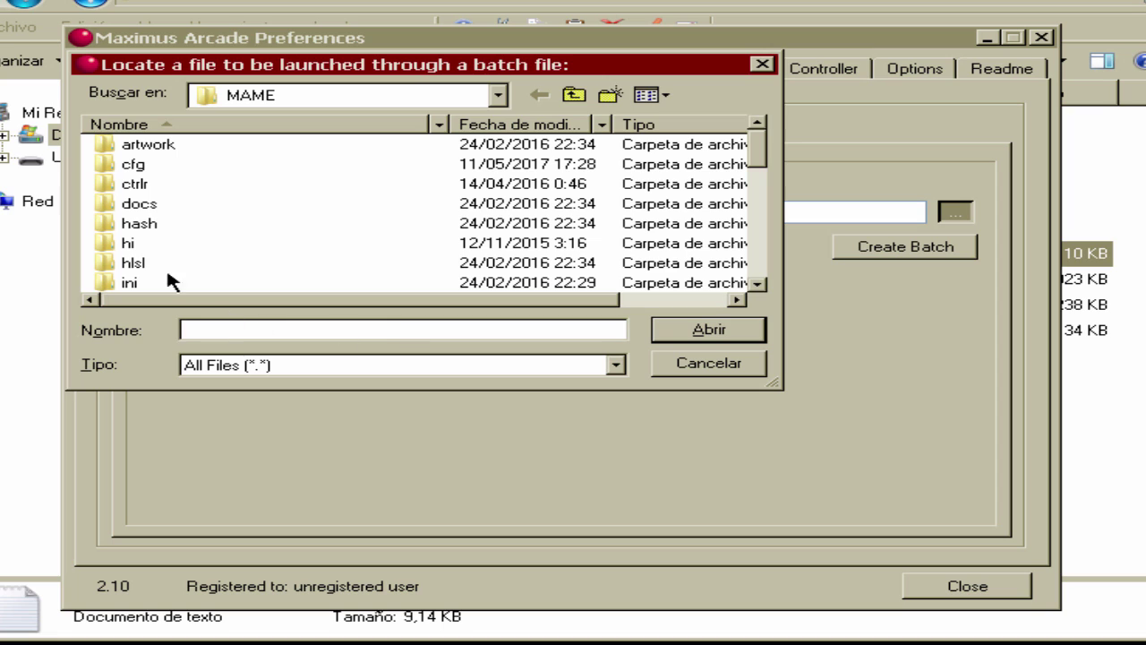
click(746, 367)
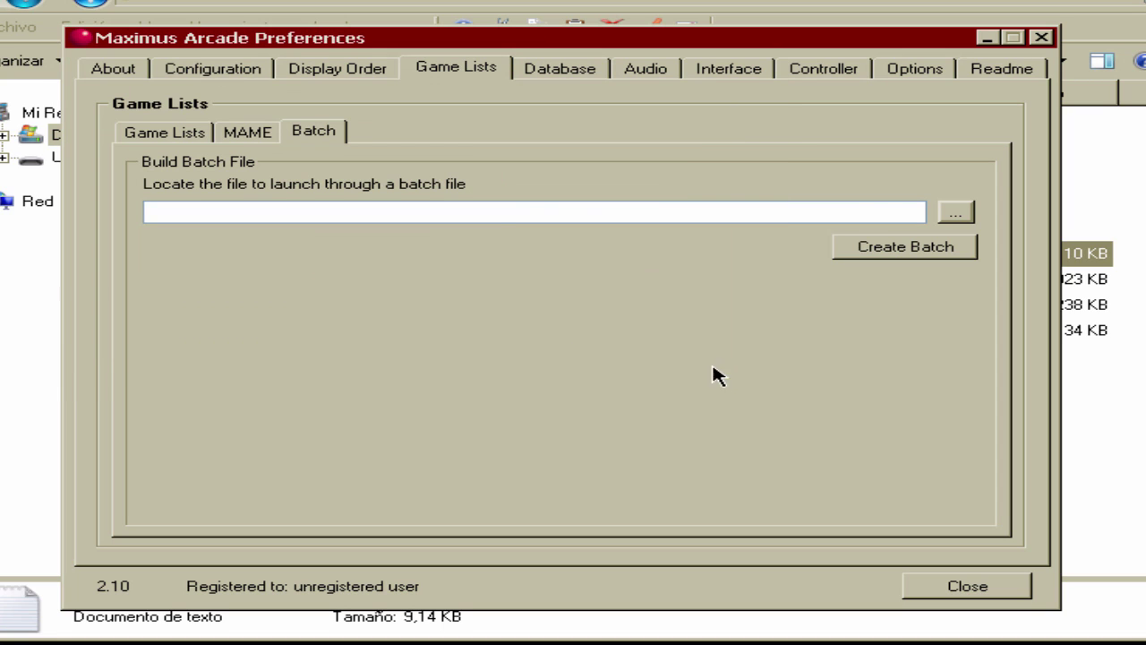
click(916, 255)
click(808, 394)
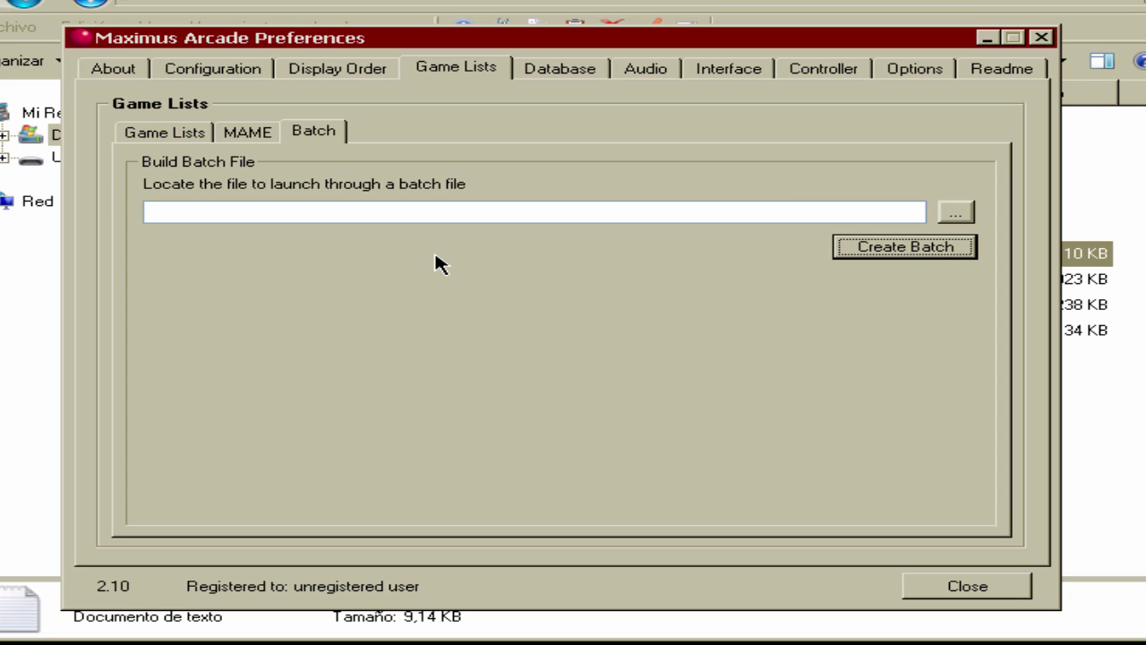
click(238, 133)
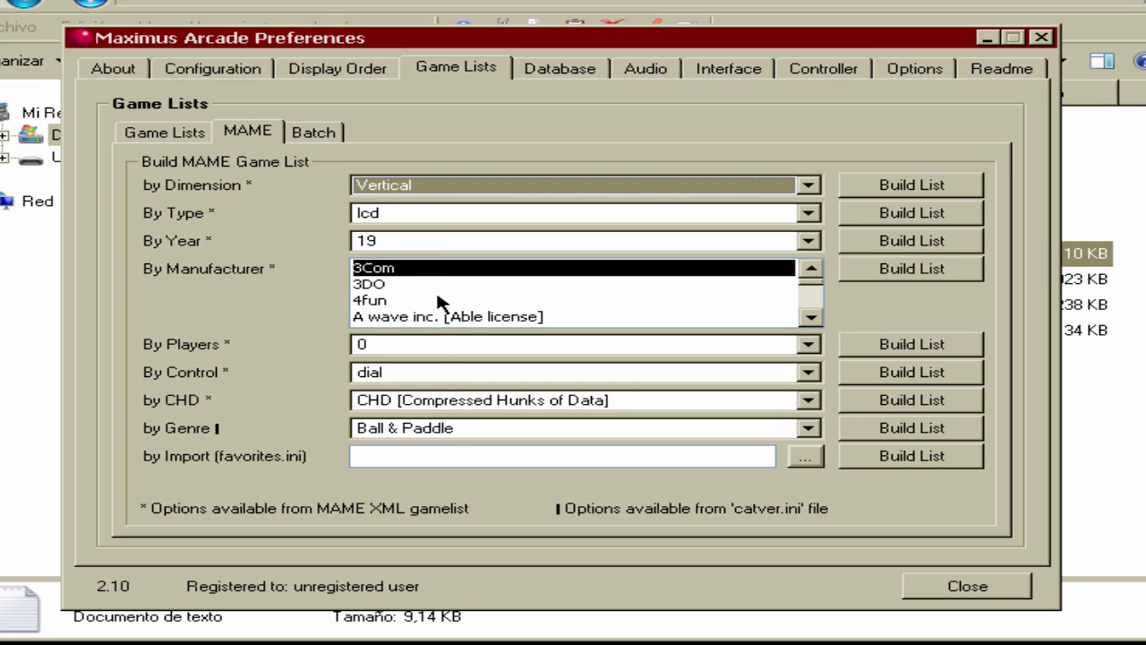
click(309, 133)
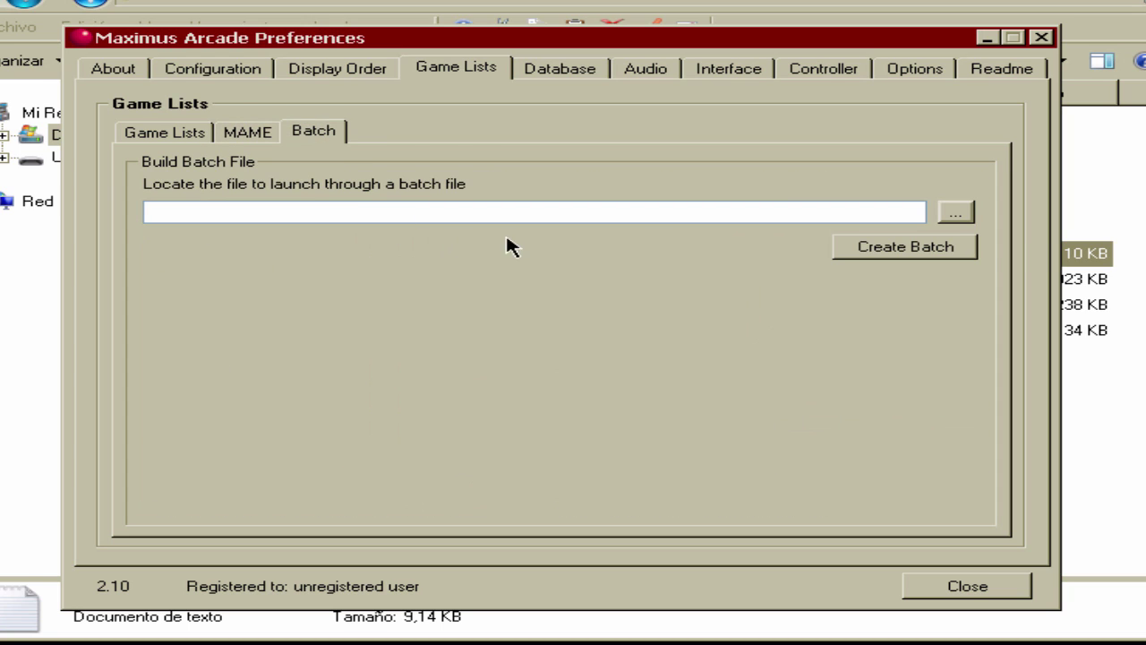